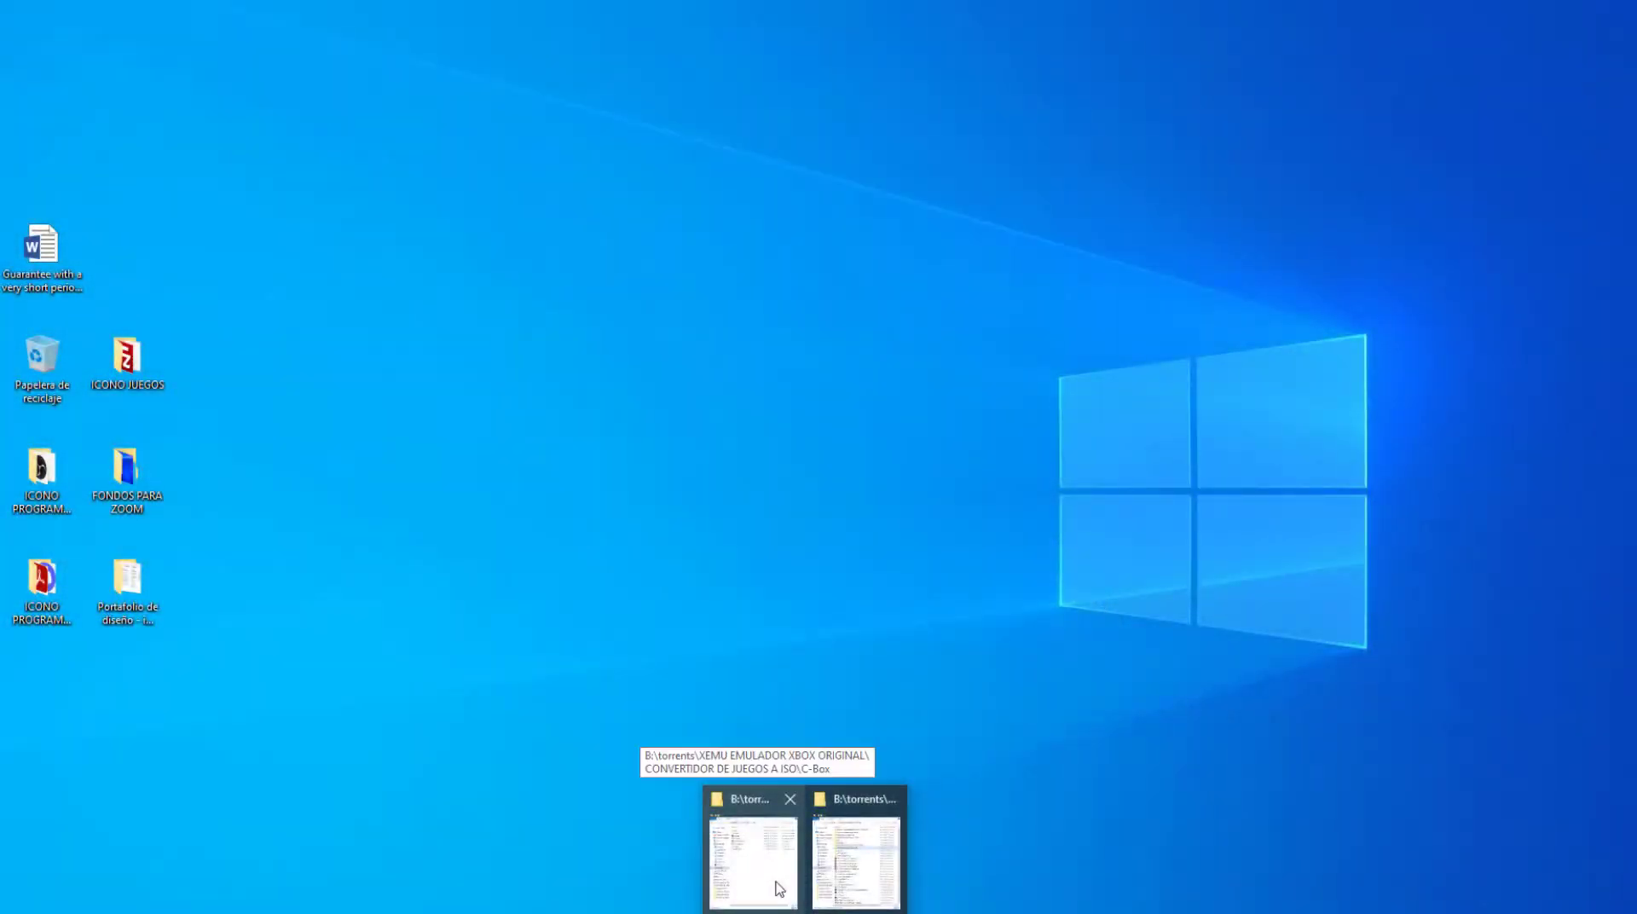
Launch C-XBox Tool.exe from the C-Box folder inside CONVERTIDOR DE JUEGOS A ISO
{"action": "left_click", "coordinate": [834, 876]}
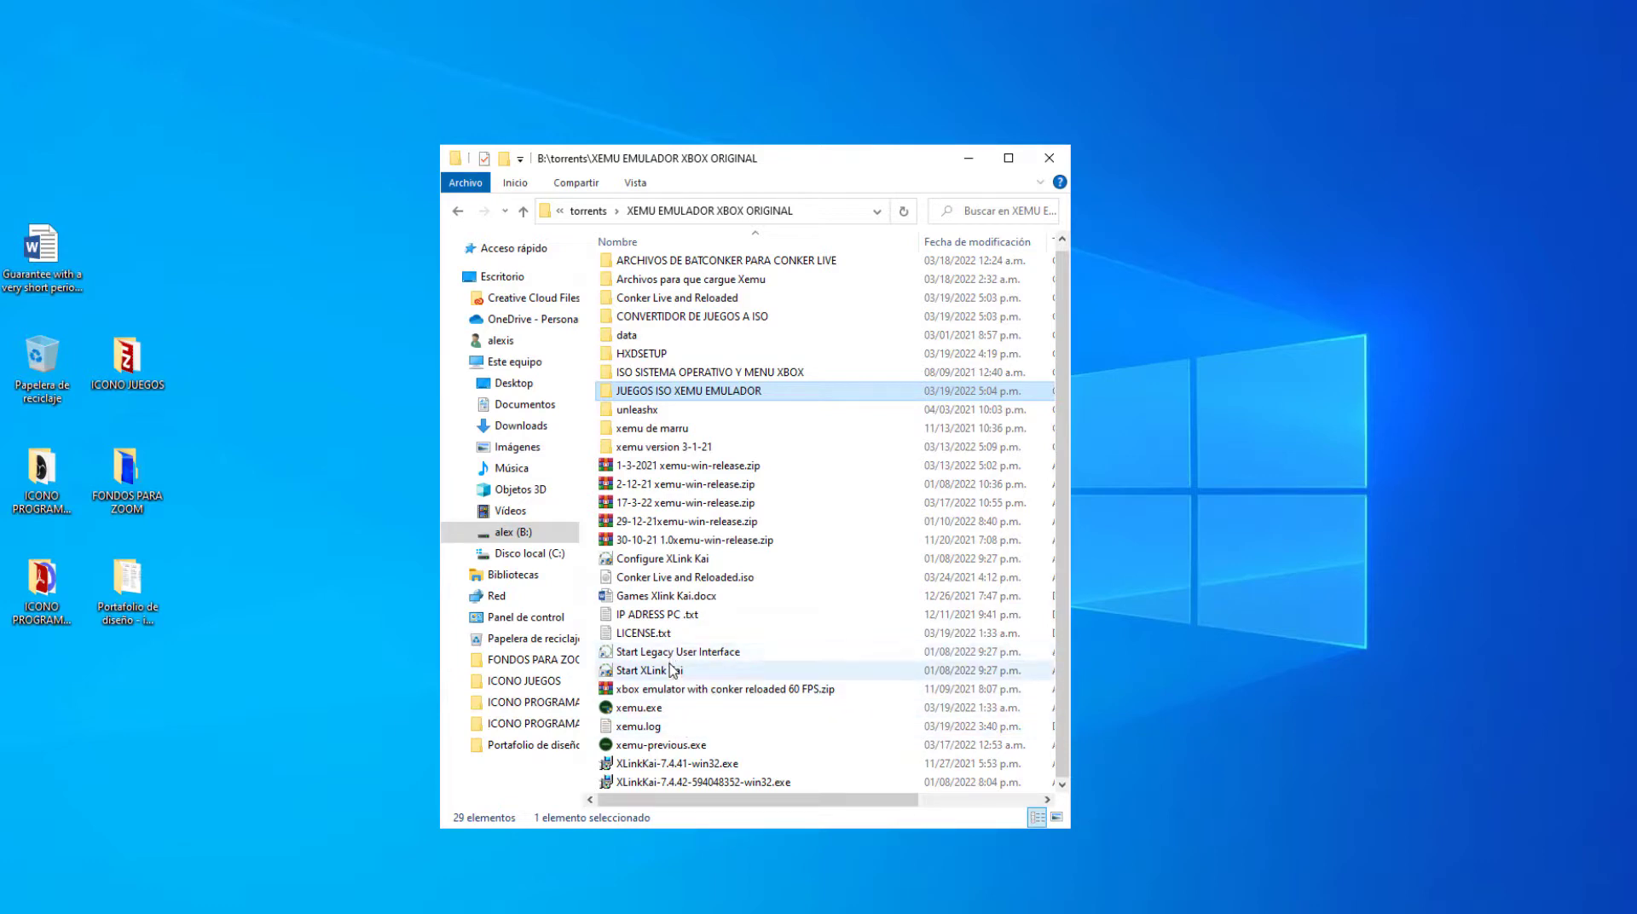
{"action": "left_click", "coordinate": [673, 580]}
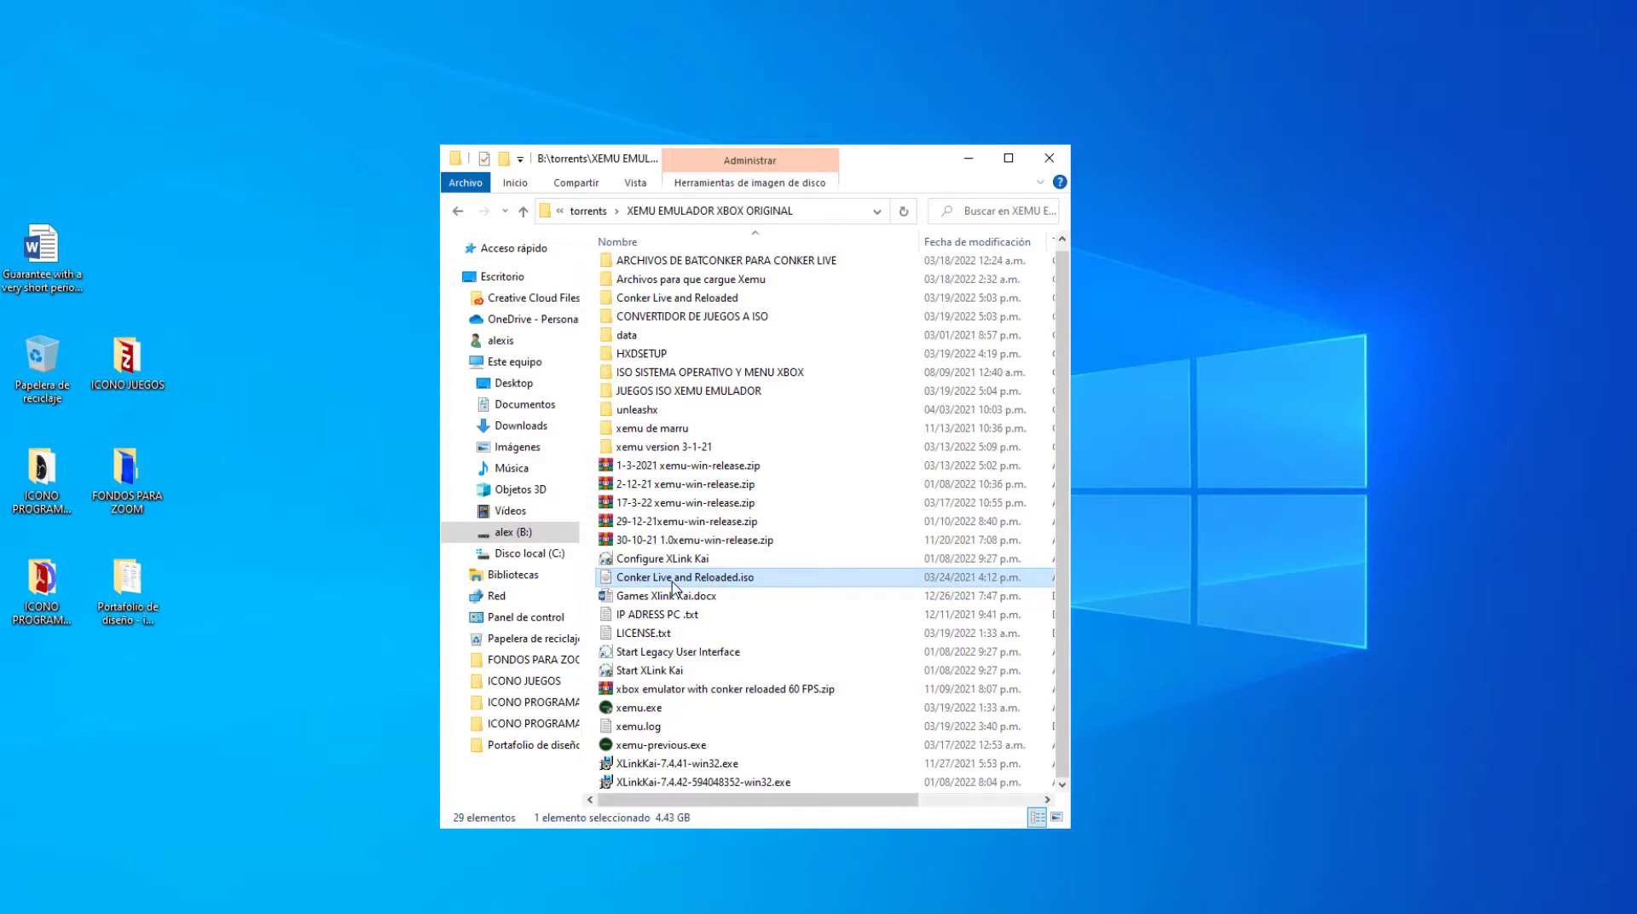
{"action": "double_click", "coordinate": [687, 318]}
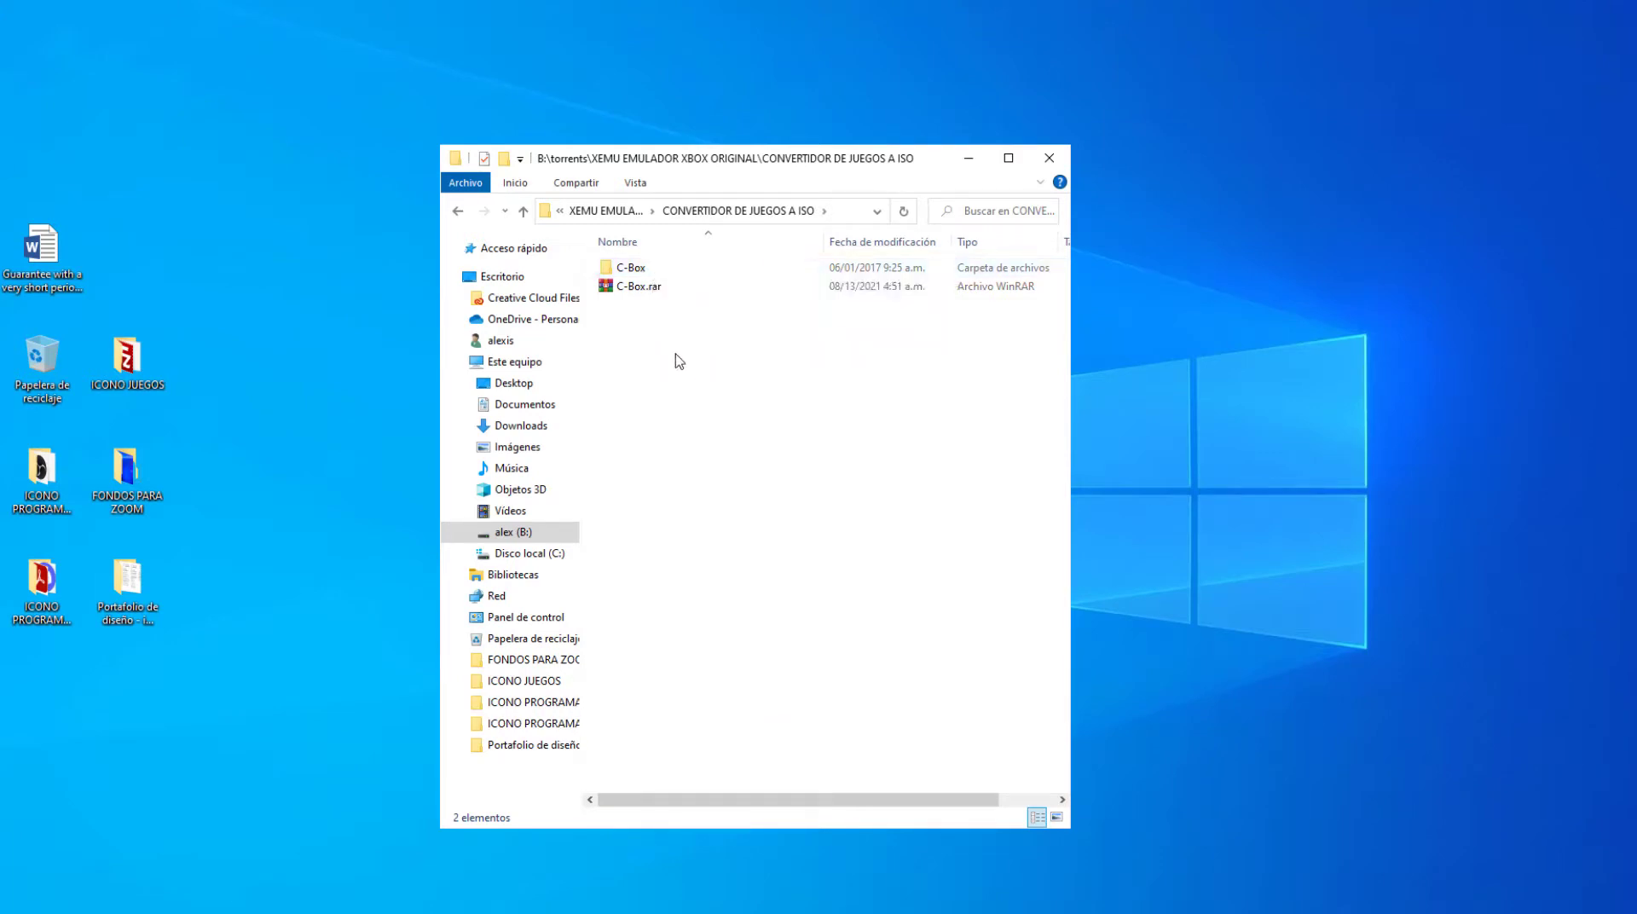
{"action": "double_click", "coordinate": [636, 266]}
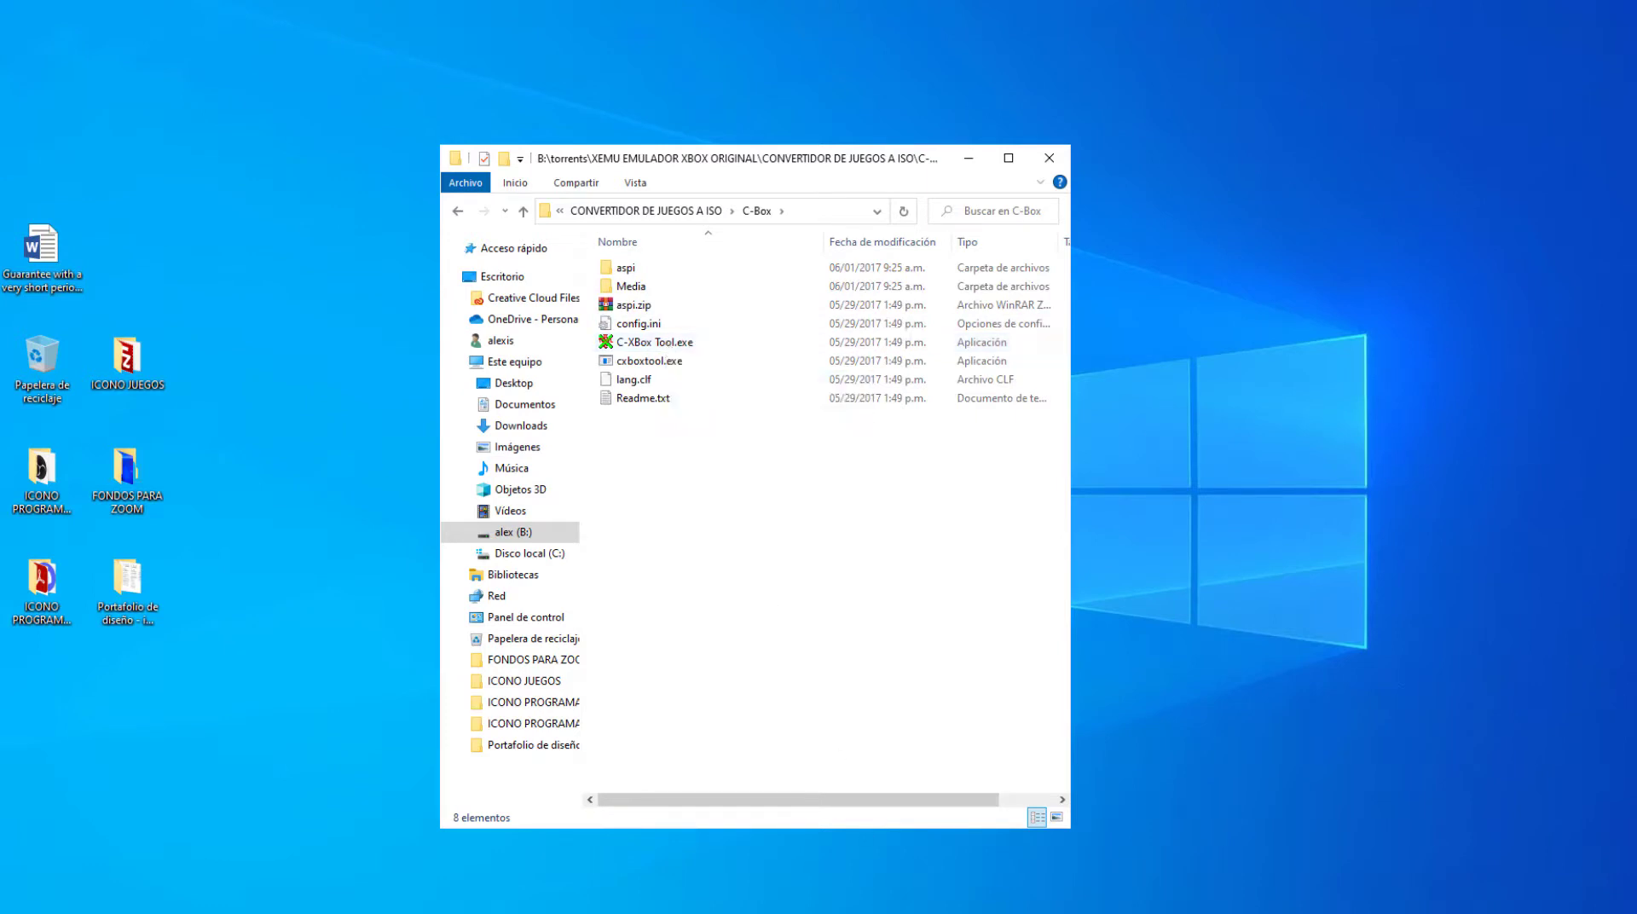
{"action": "left_click", "coordinate": [805, 912]}
{"action": "double_click", "coordinate": [677, 342]}
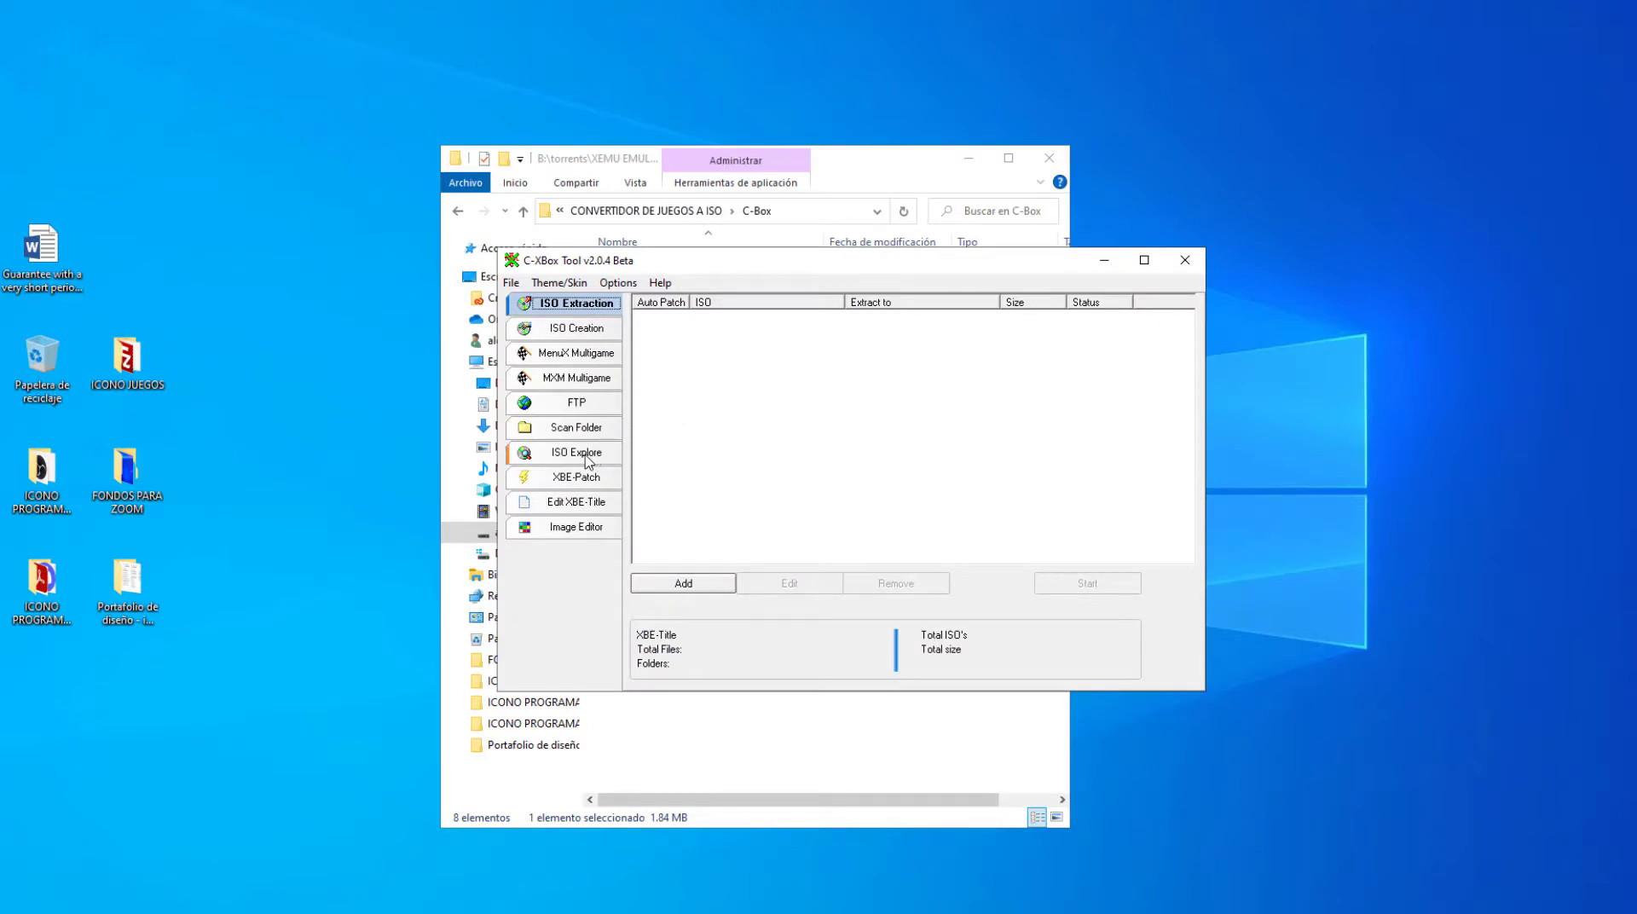
Load Conker Live and Reloaded.iso from the XEMU EMULADOR XBOX ORIGINAL folder into ISO Explore
{"action": "left_click", "coordinate": [584, 459]}
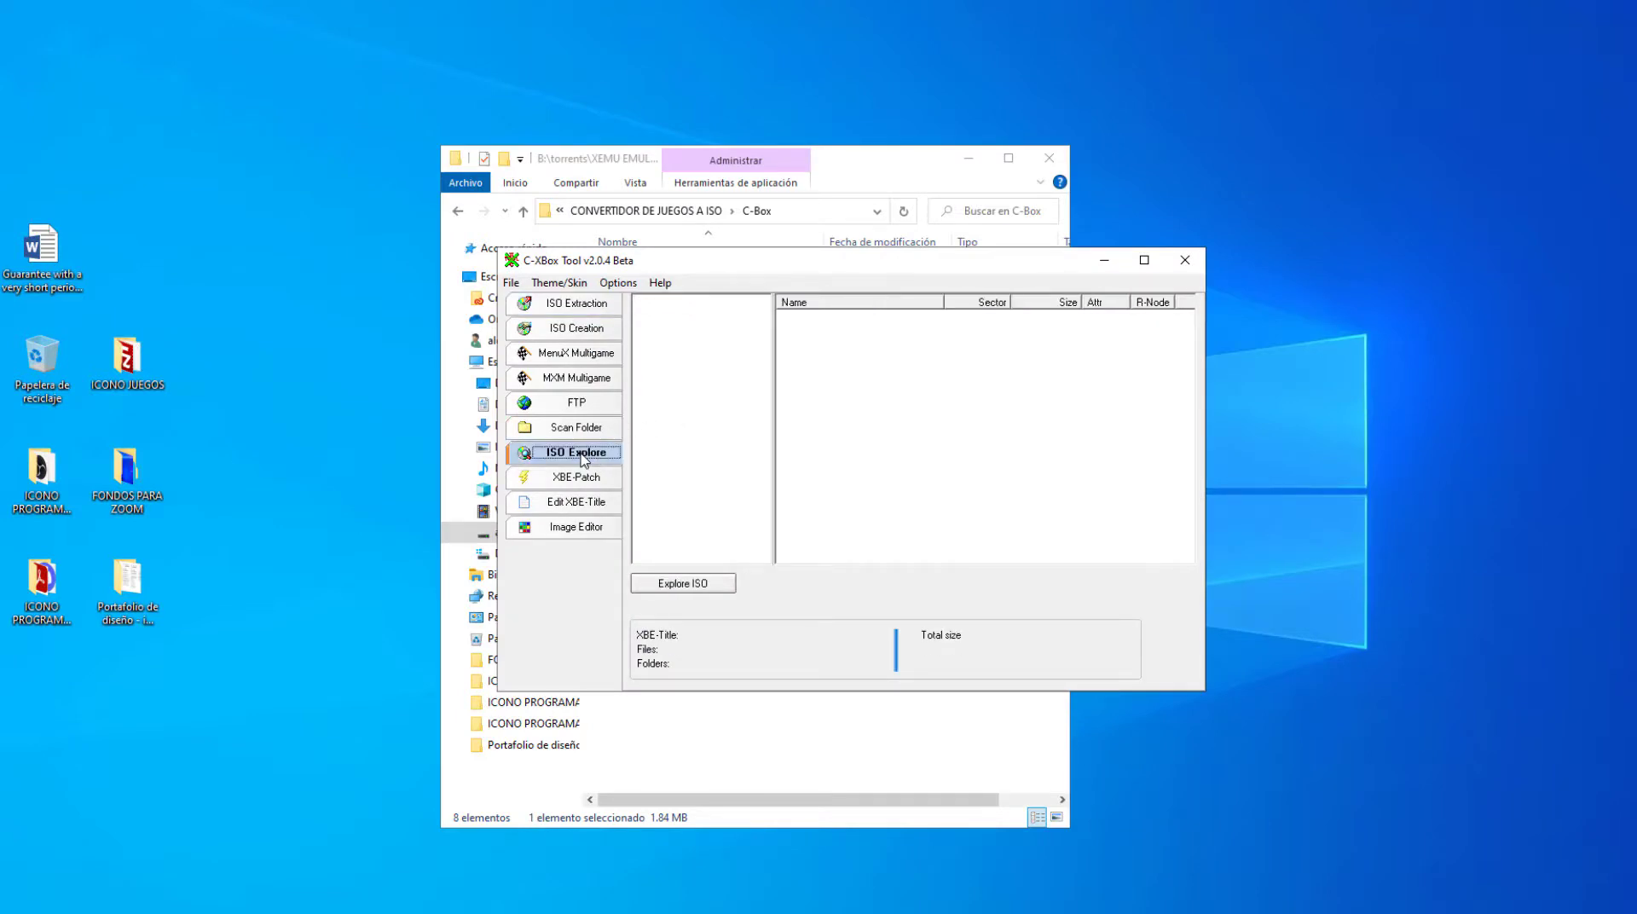
{"action": "left_click", "coordinate": [692, 593]}
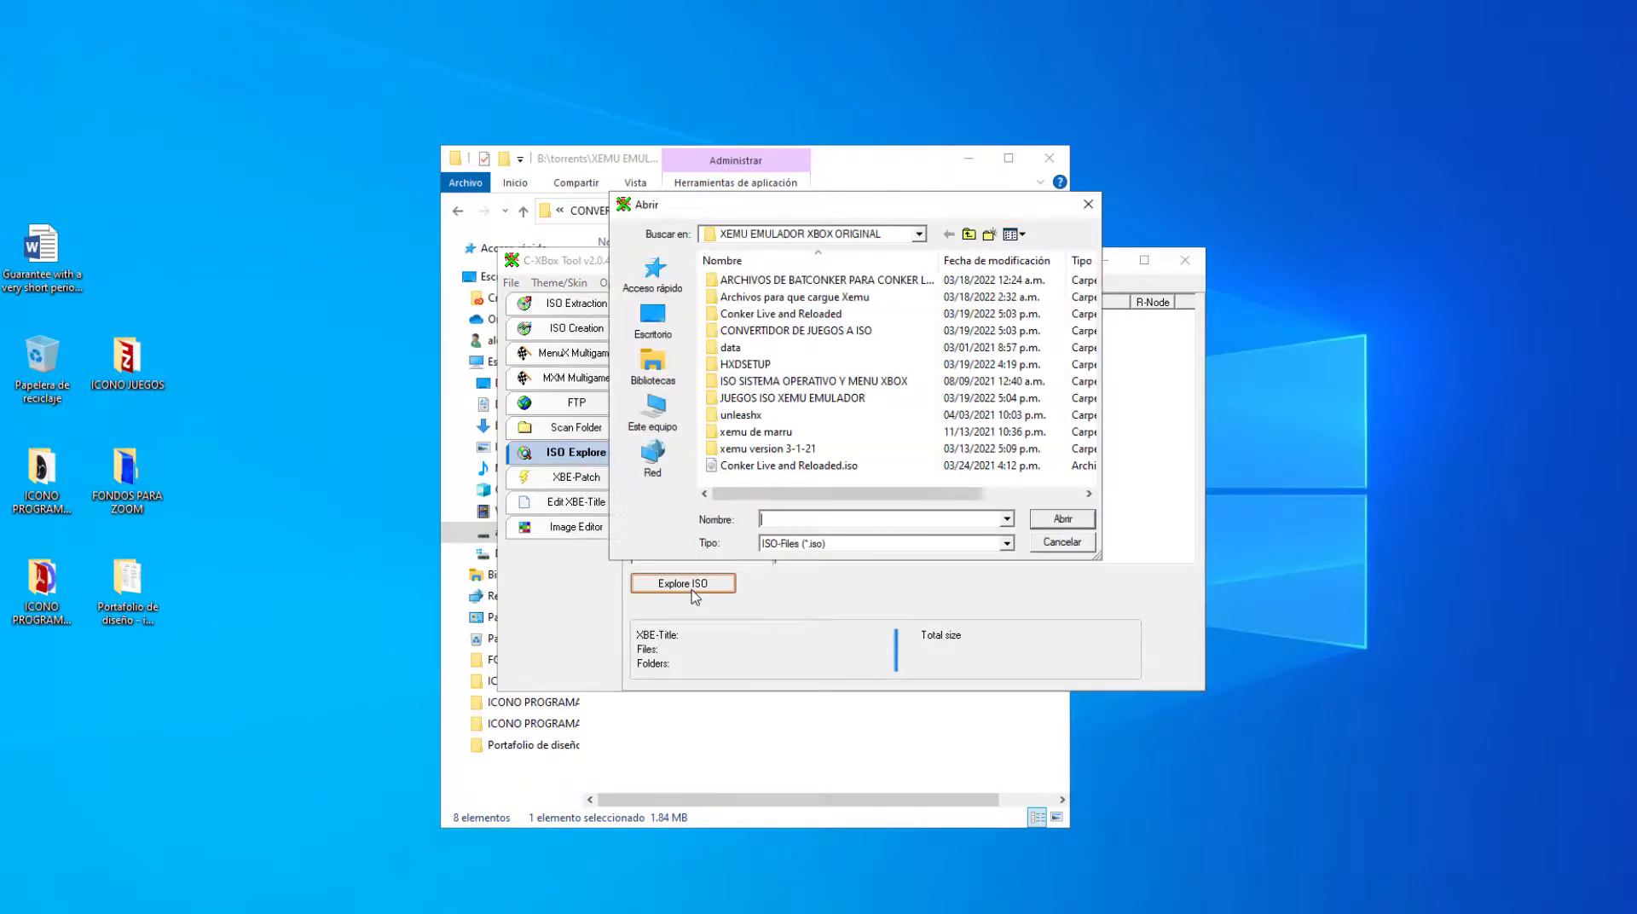
{"action": "left_click", "coordinate": [781, 469]}
{"action": "left_click", "coordinate": [1055, 522]}
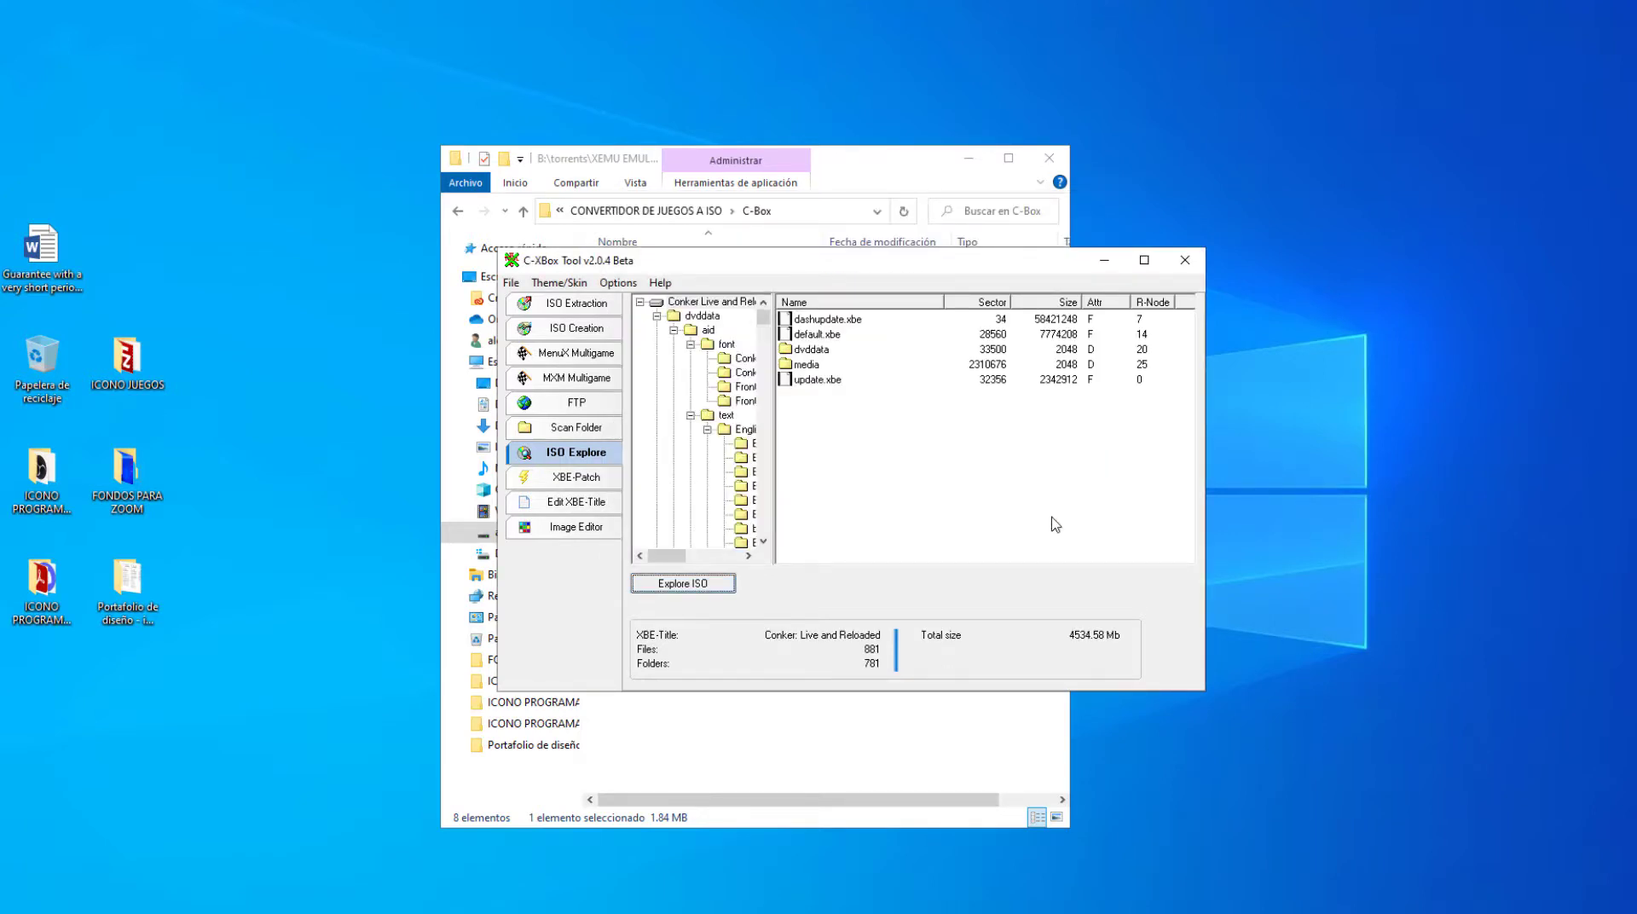
{"action": "left_click", "coordinate": [870, 467]}
{"action": "right_click", "coordinate": [823, 336]}
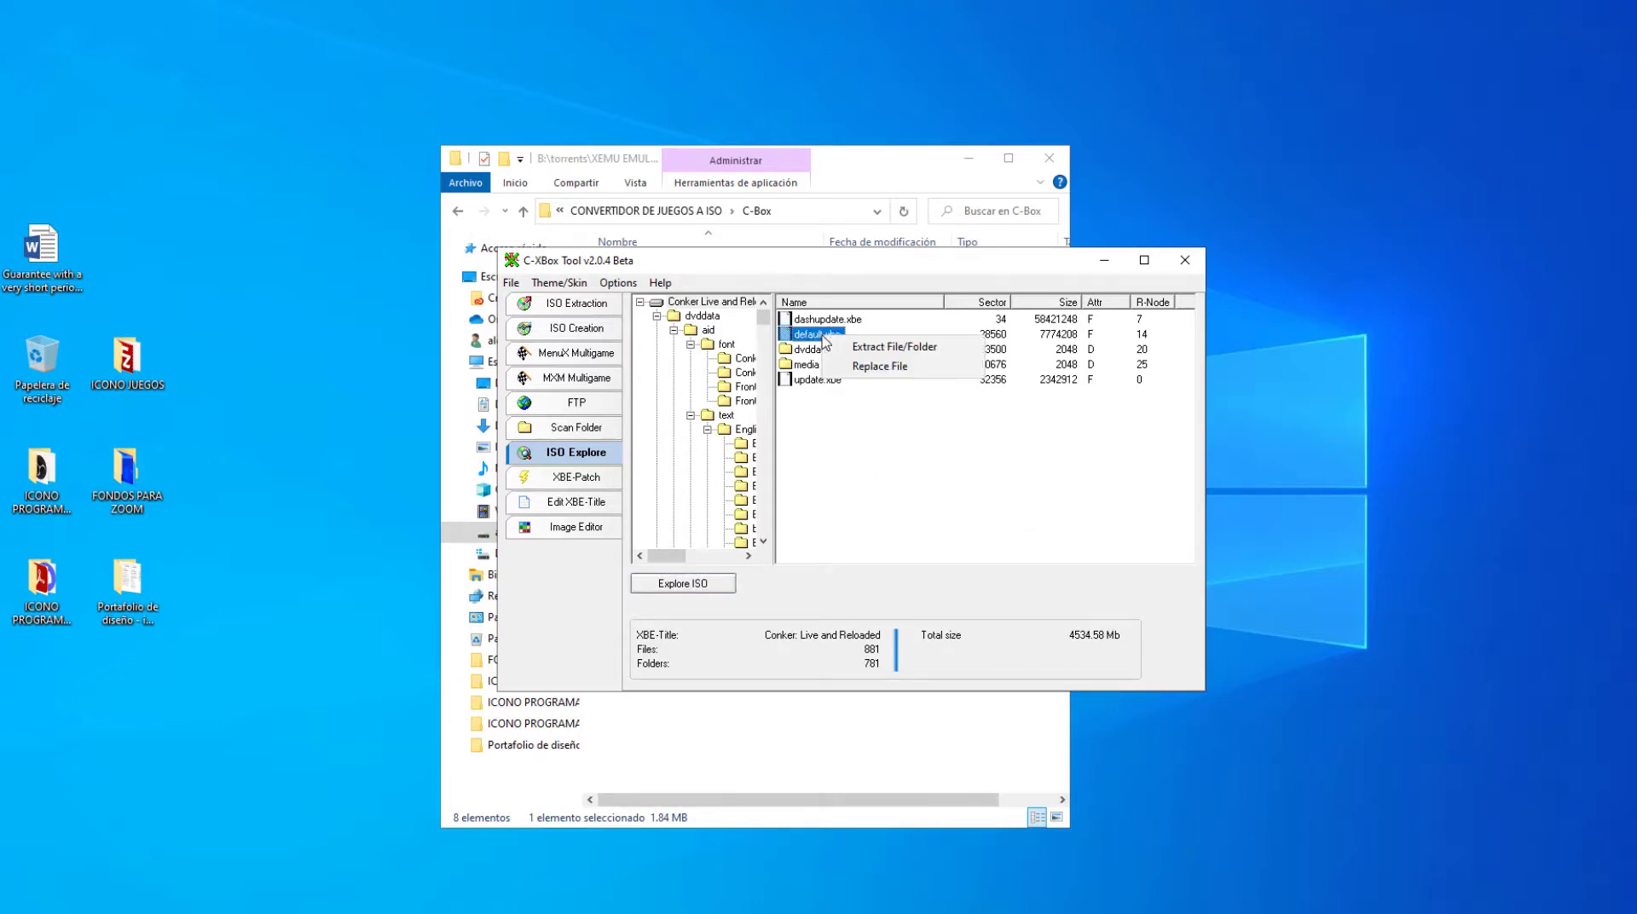
{"action": "left_click", "coordinate": [874, 354]}
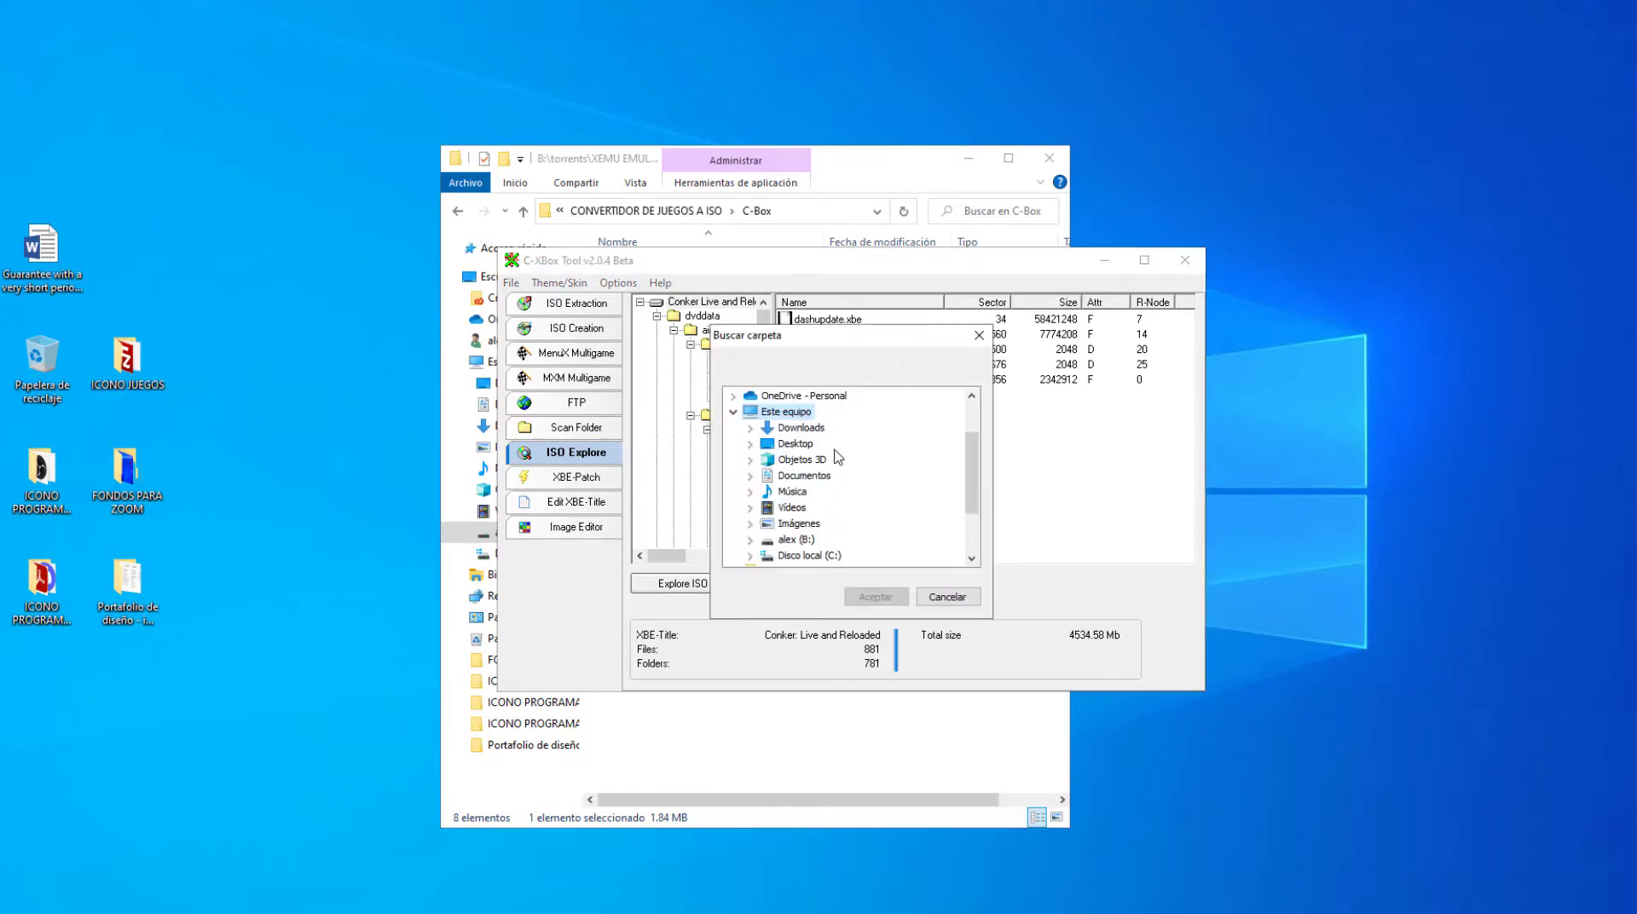
{"action": "left_click_drag", "start_coordinate": [893, 431], "coordinate": [909, 455]}
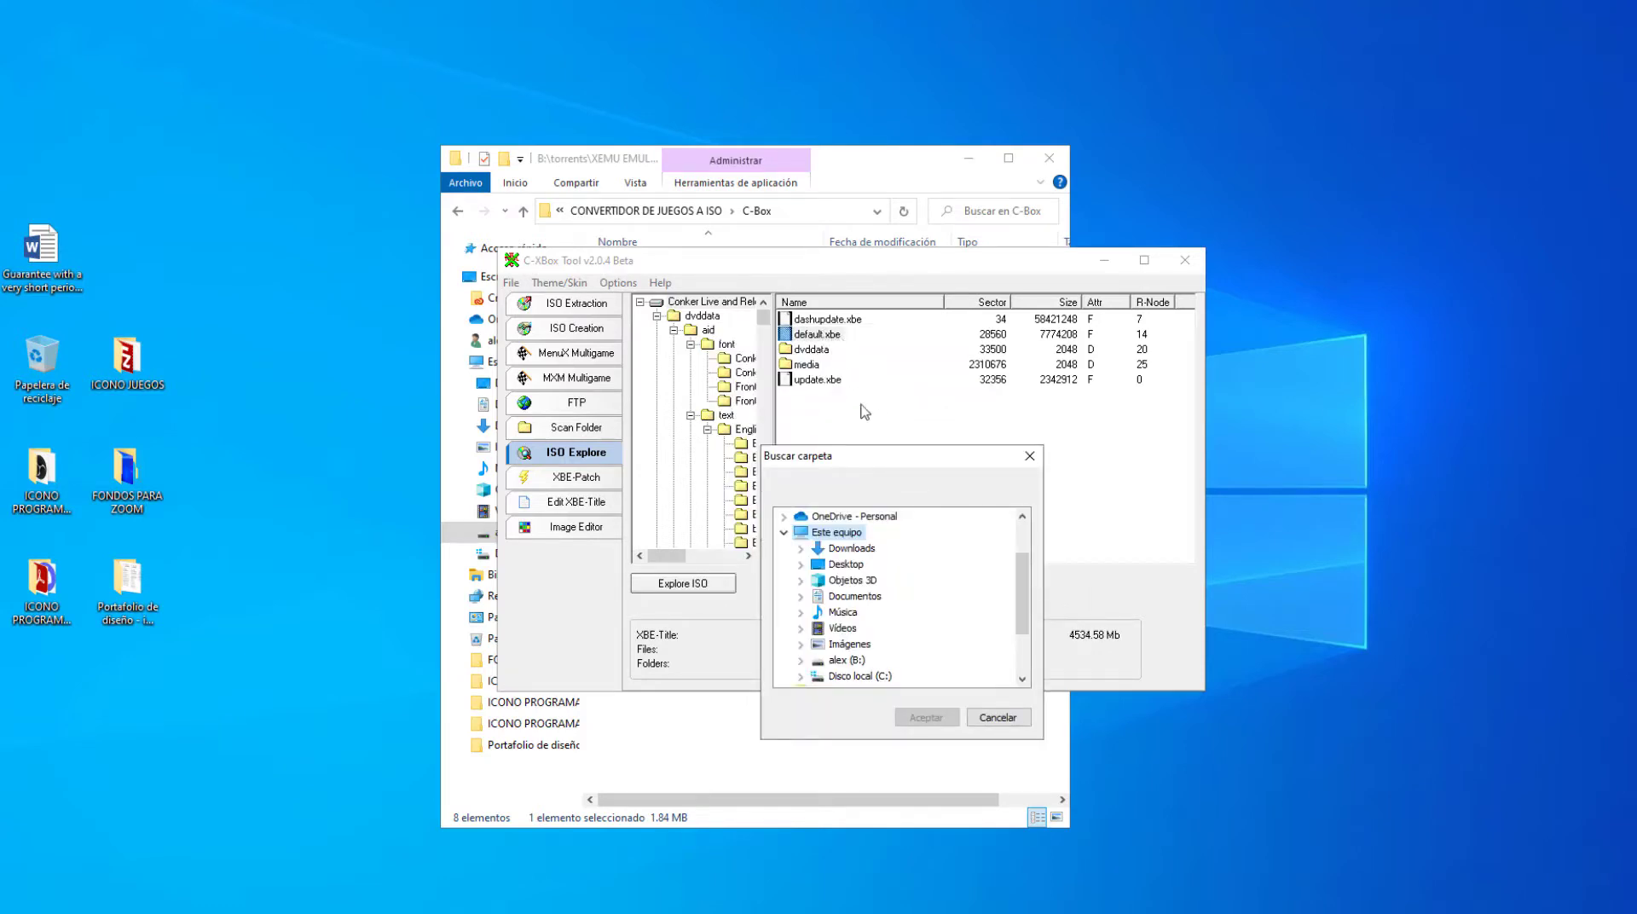
{"action": "left_click", "coordinate": [1029, 455]}
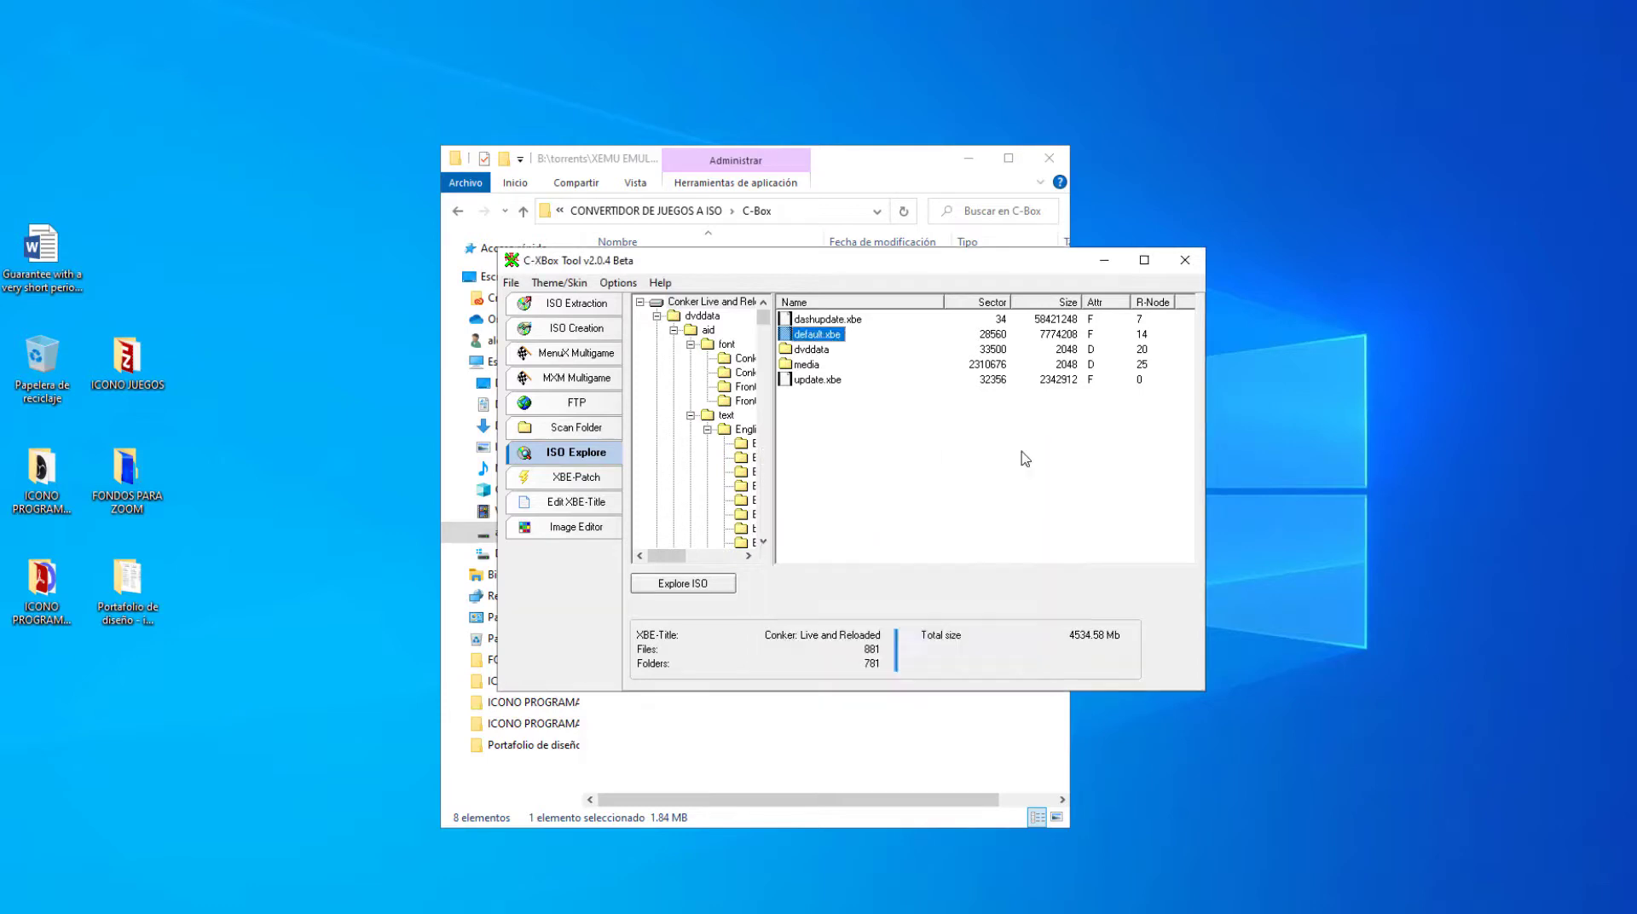
Extract default.xbe from the explored ISO to the Desktop and dismiss the completion message
{"action": "right_click", "coordinate": [834, 341]}
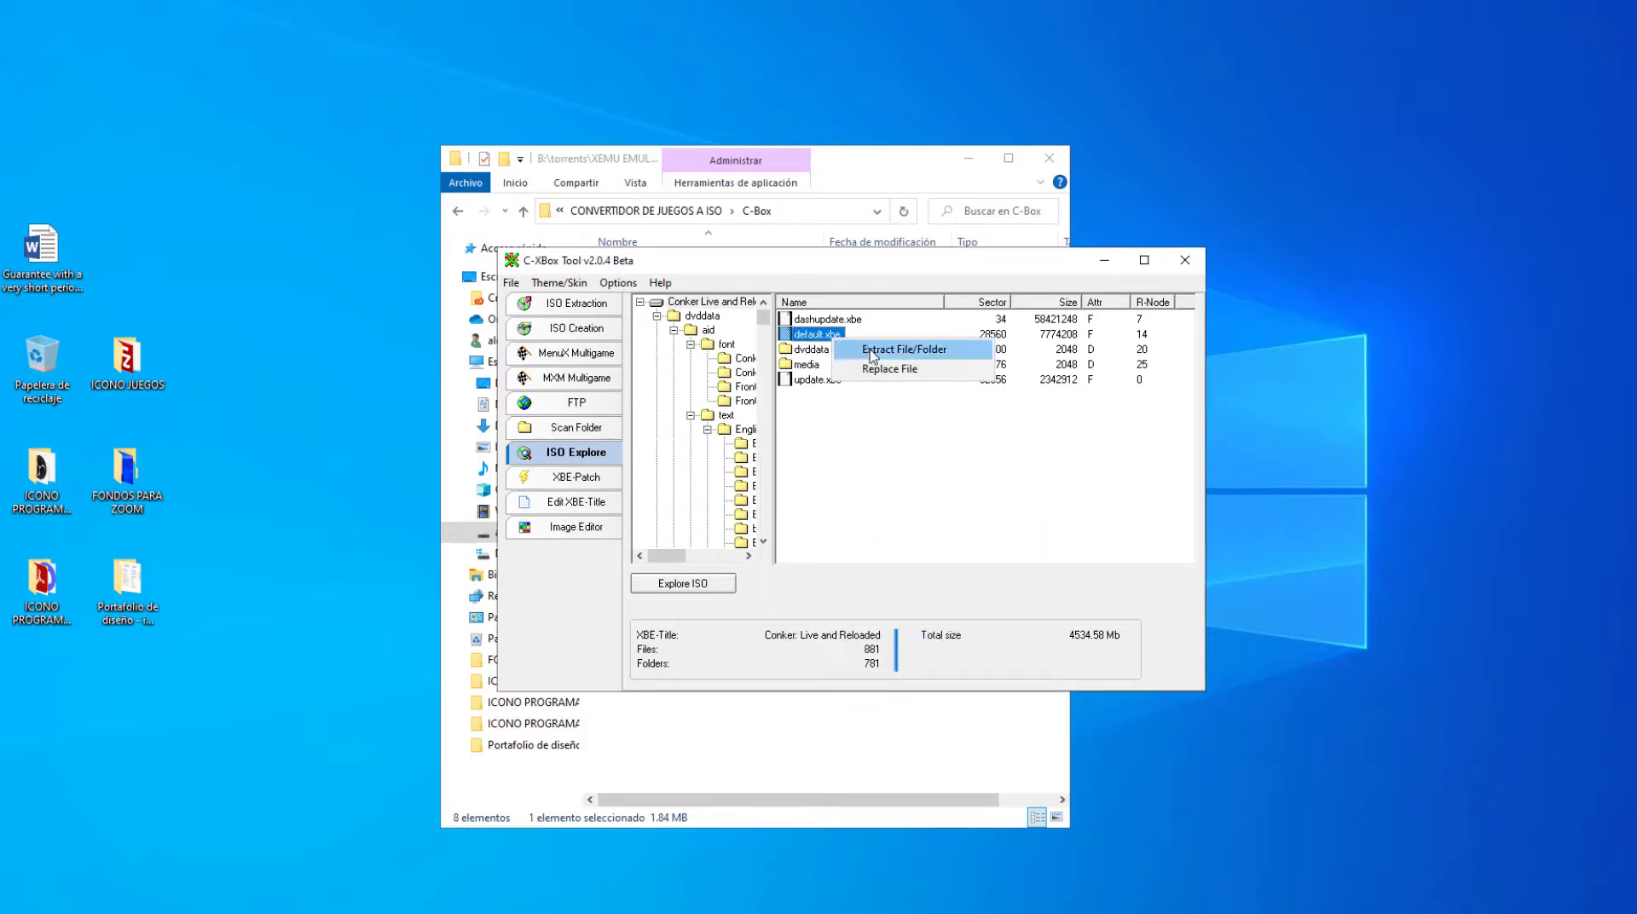
{"action": "left_click", "coordinate": [871, 353]}
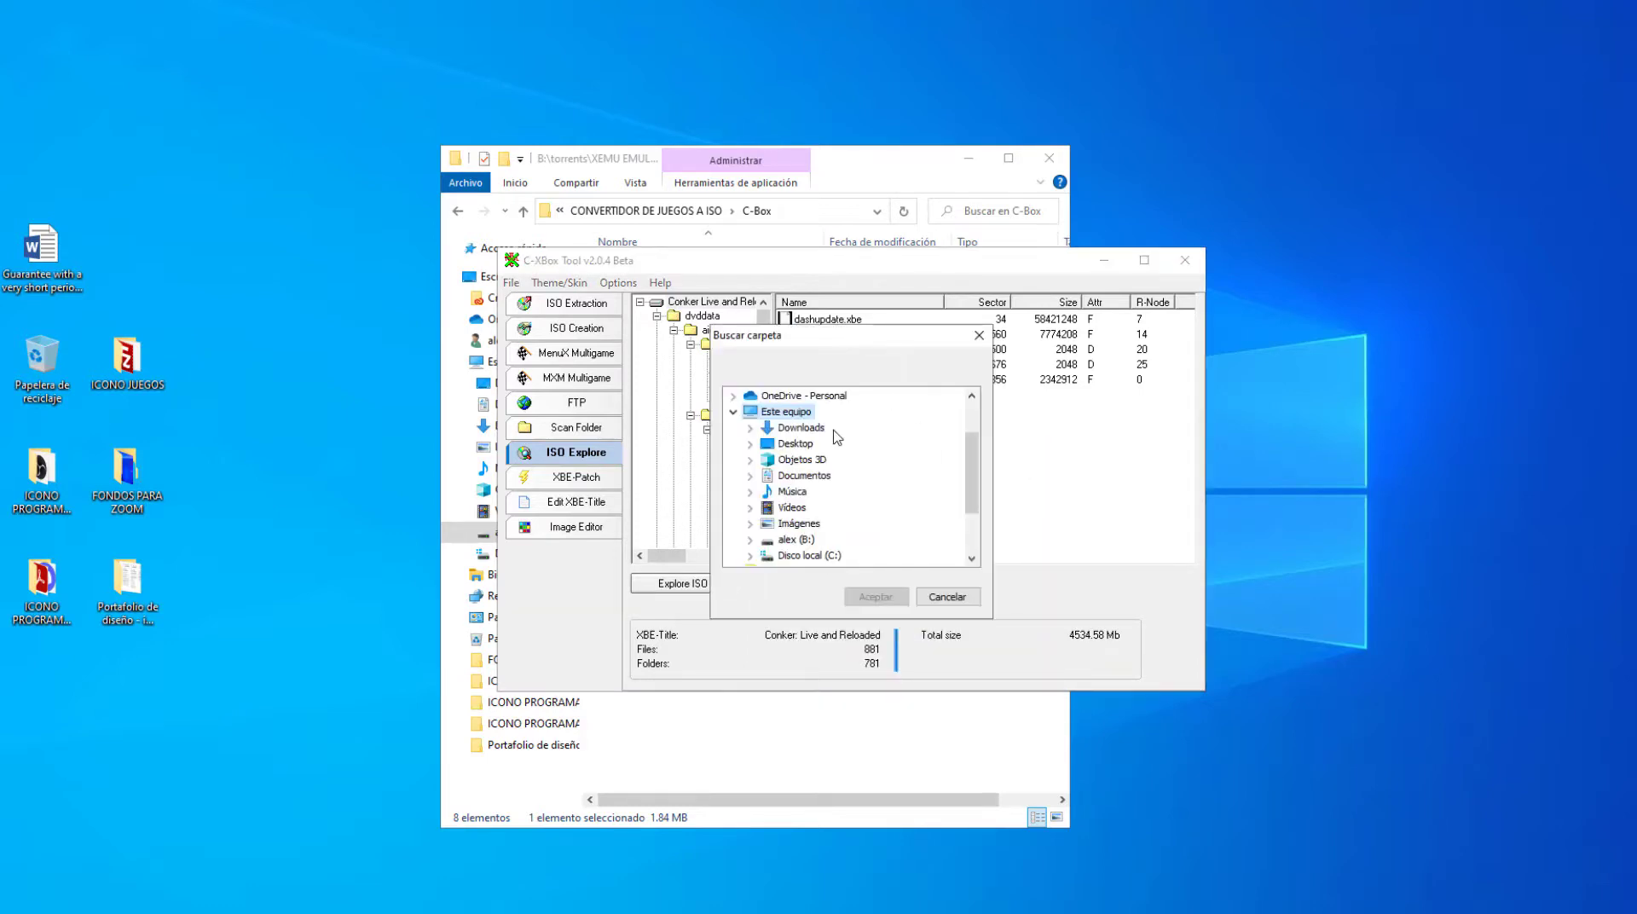
{"action": "left_click", "coordinate": [801, 446]}
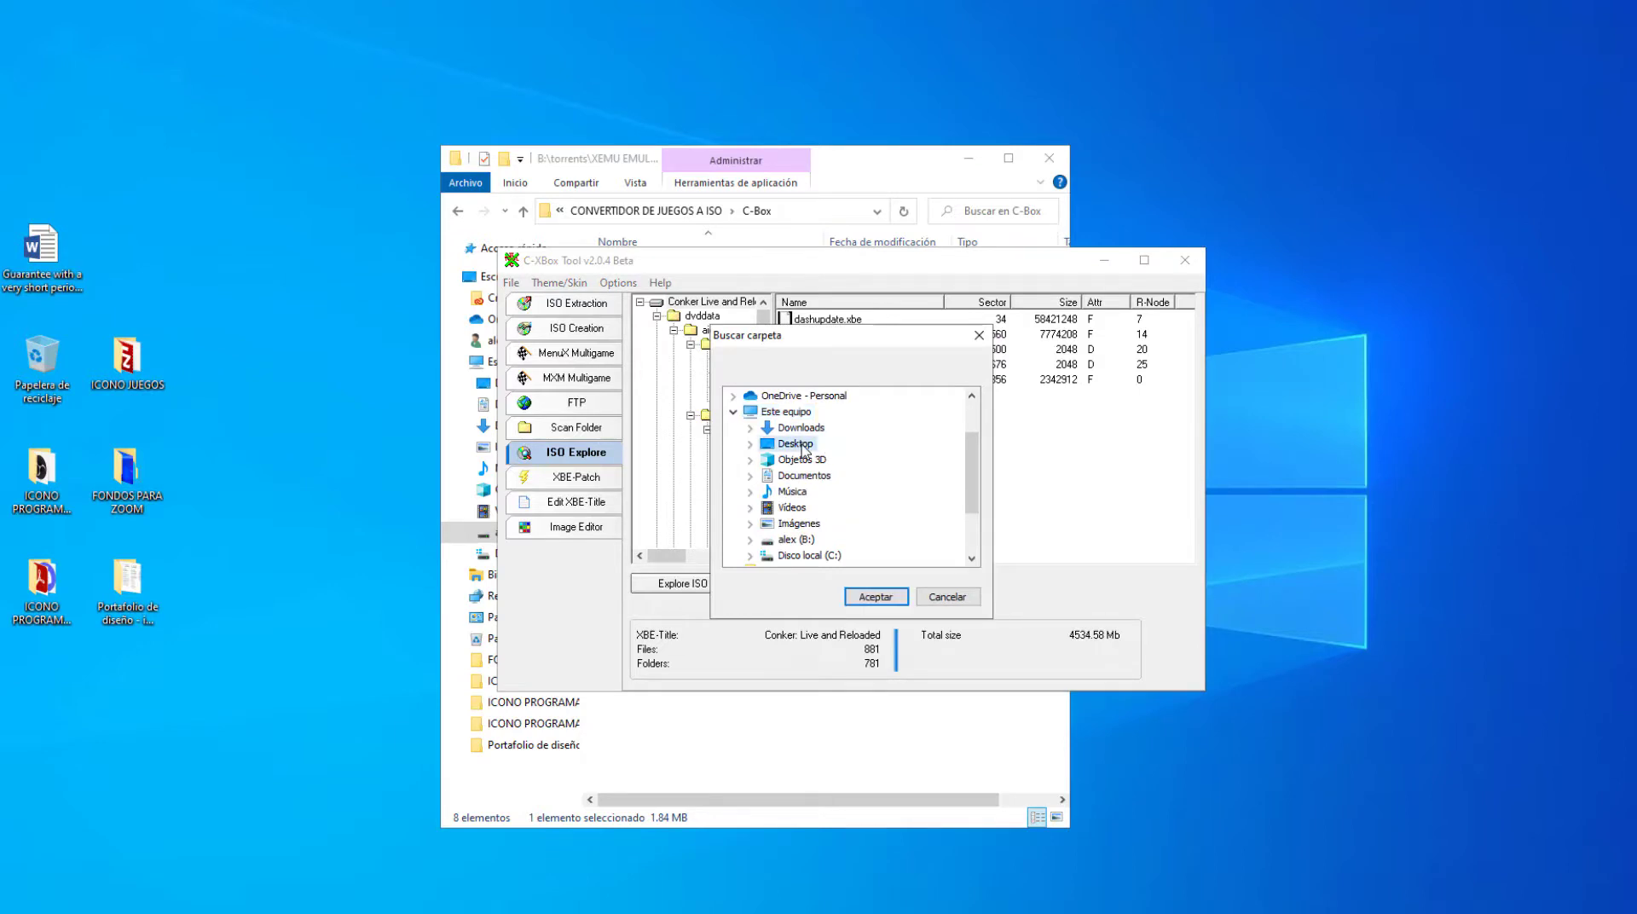
{"action": "left_click", "coordinate": [876, 596]}
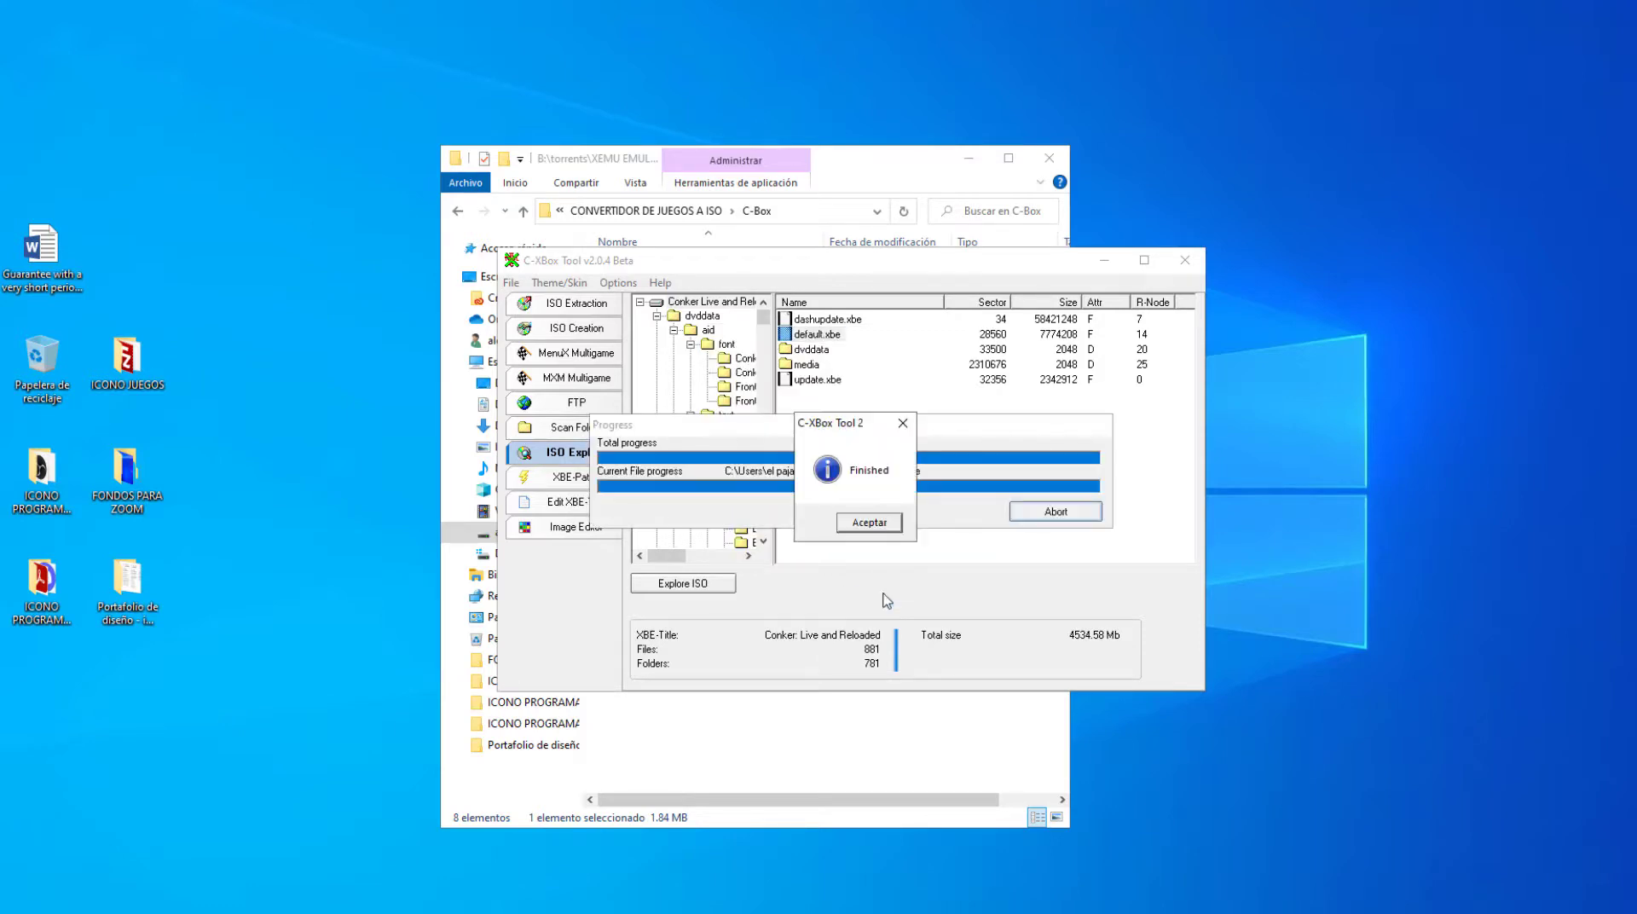
{"action": "left_click", "coordinate": [871, 526]}
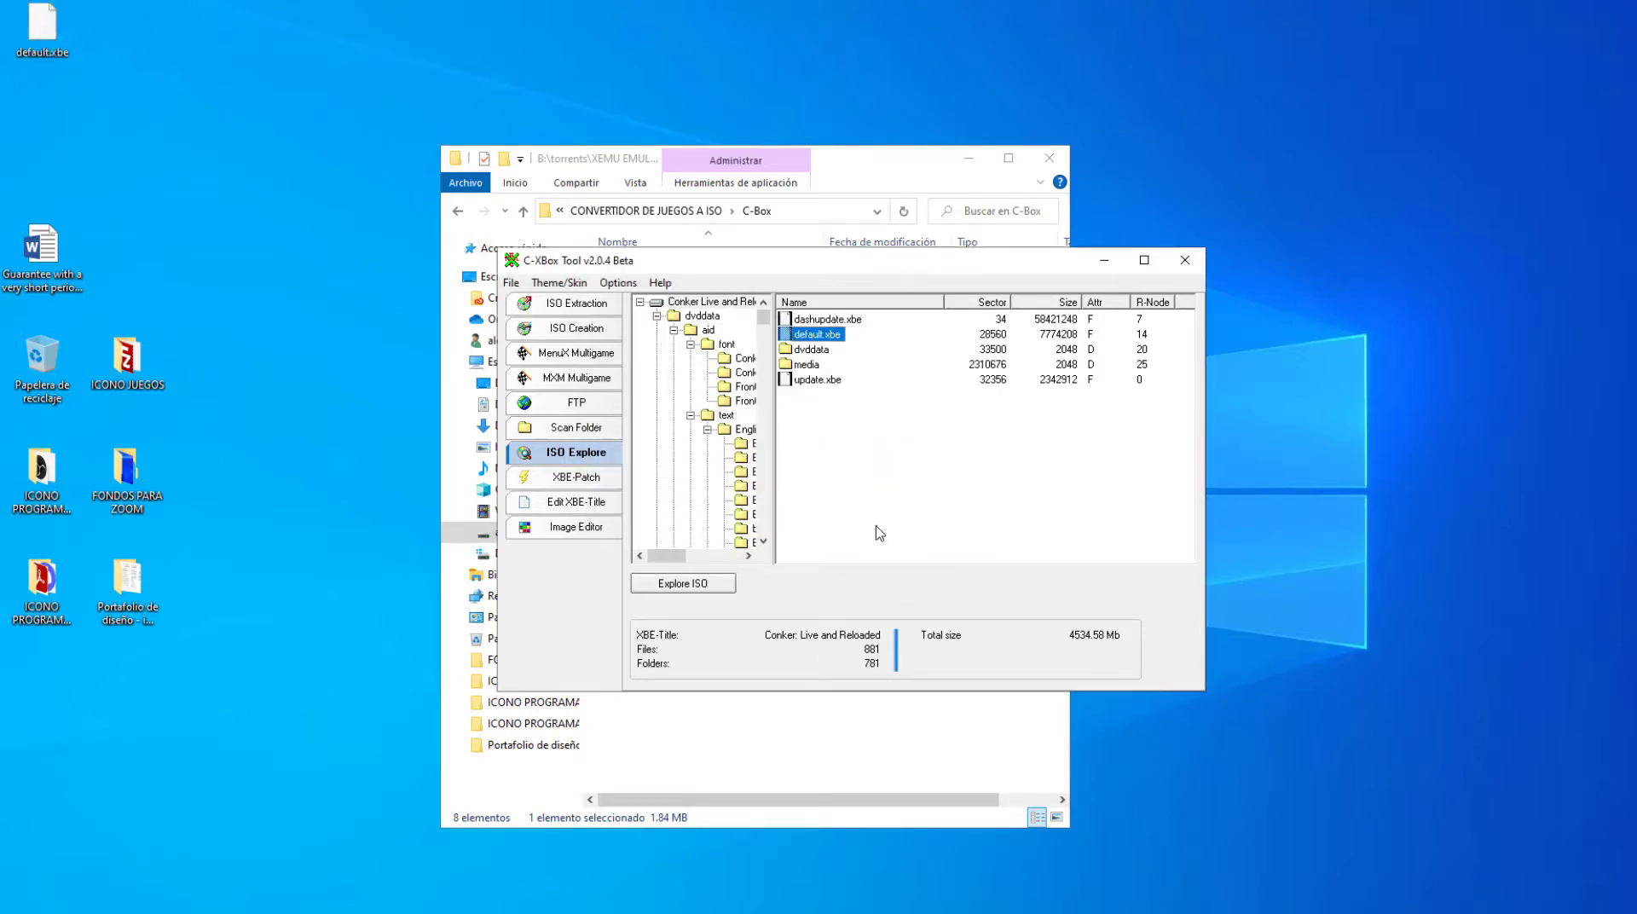
Minimize the ISO tool and run the HxD shortcut in the XEMU EMULADOR XBOX ORIGINAL\HXDSETUP folder as administrator
{"action": "left_click", "coordinate": [1105, 261]}
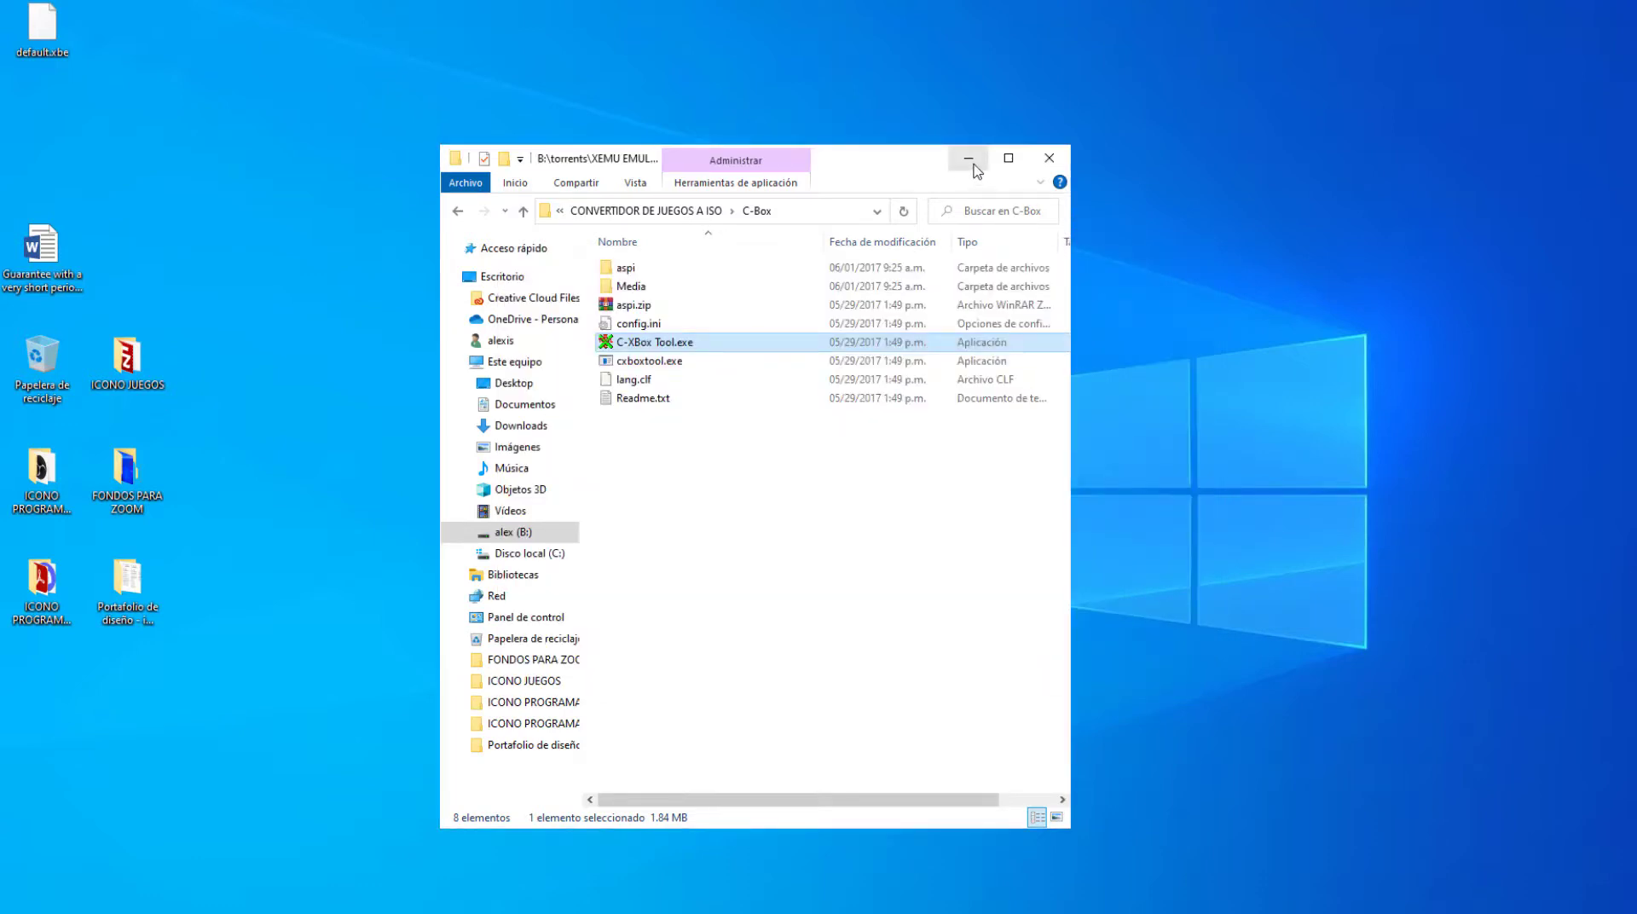
{"action": "left_click", "coordinate": [674, 211]}
{"action": "left_click", "coordinate": [652, 211]}
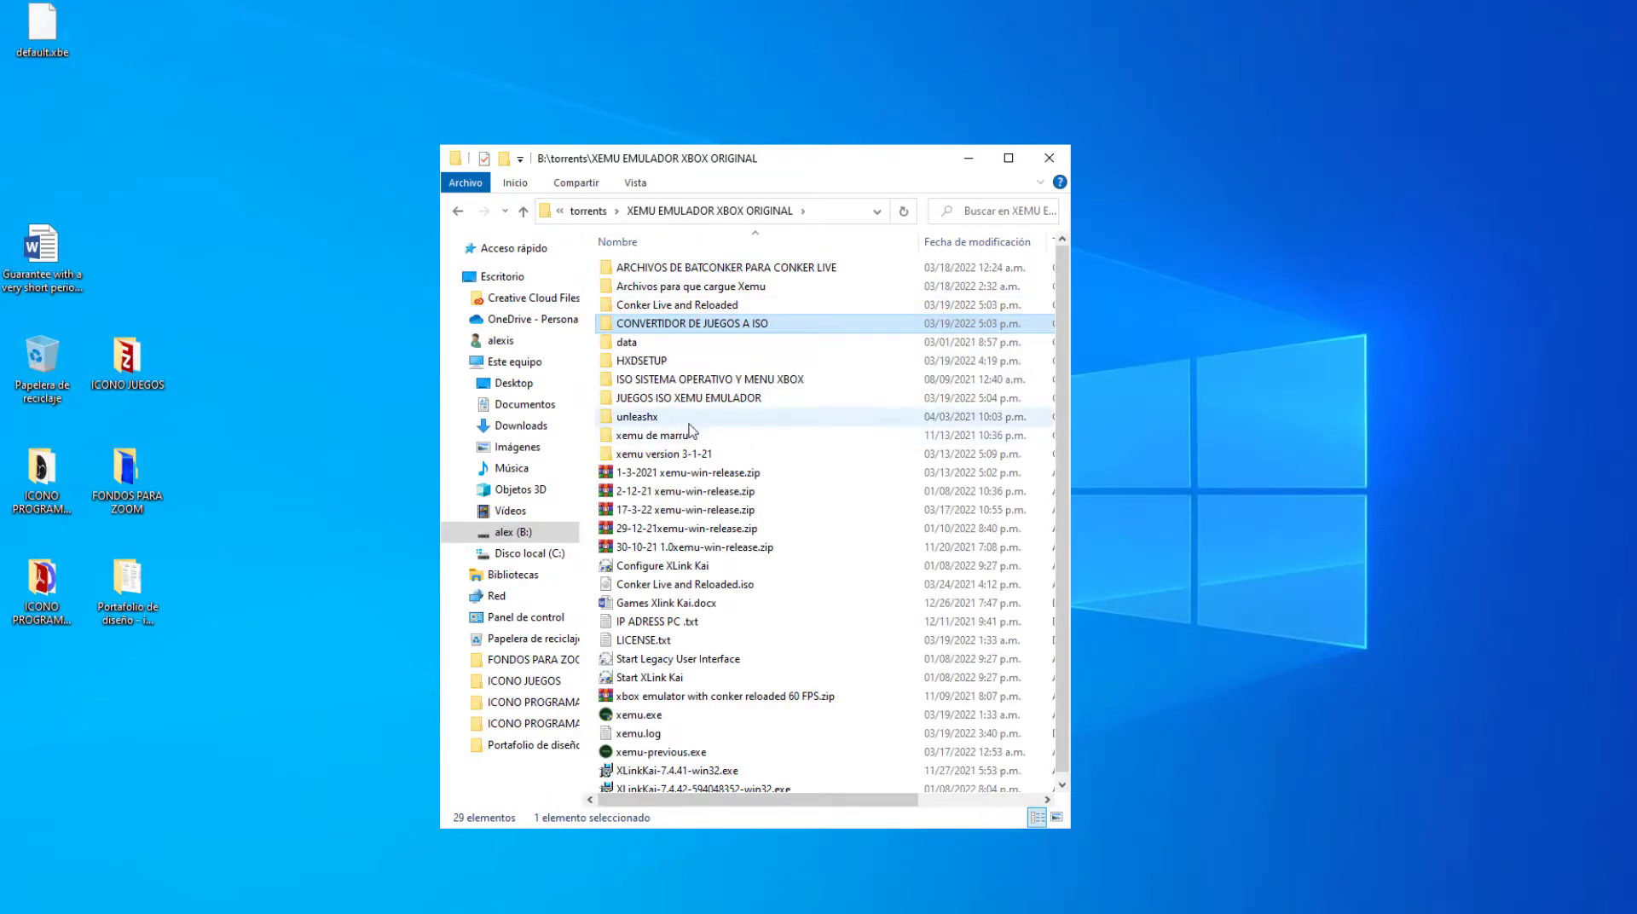
{"action": "left_click", "coordinate": [652, 365]}
{"action": "double_click", "coordinate": [650, 365]}
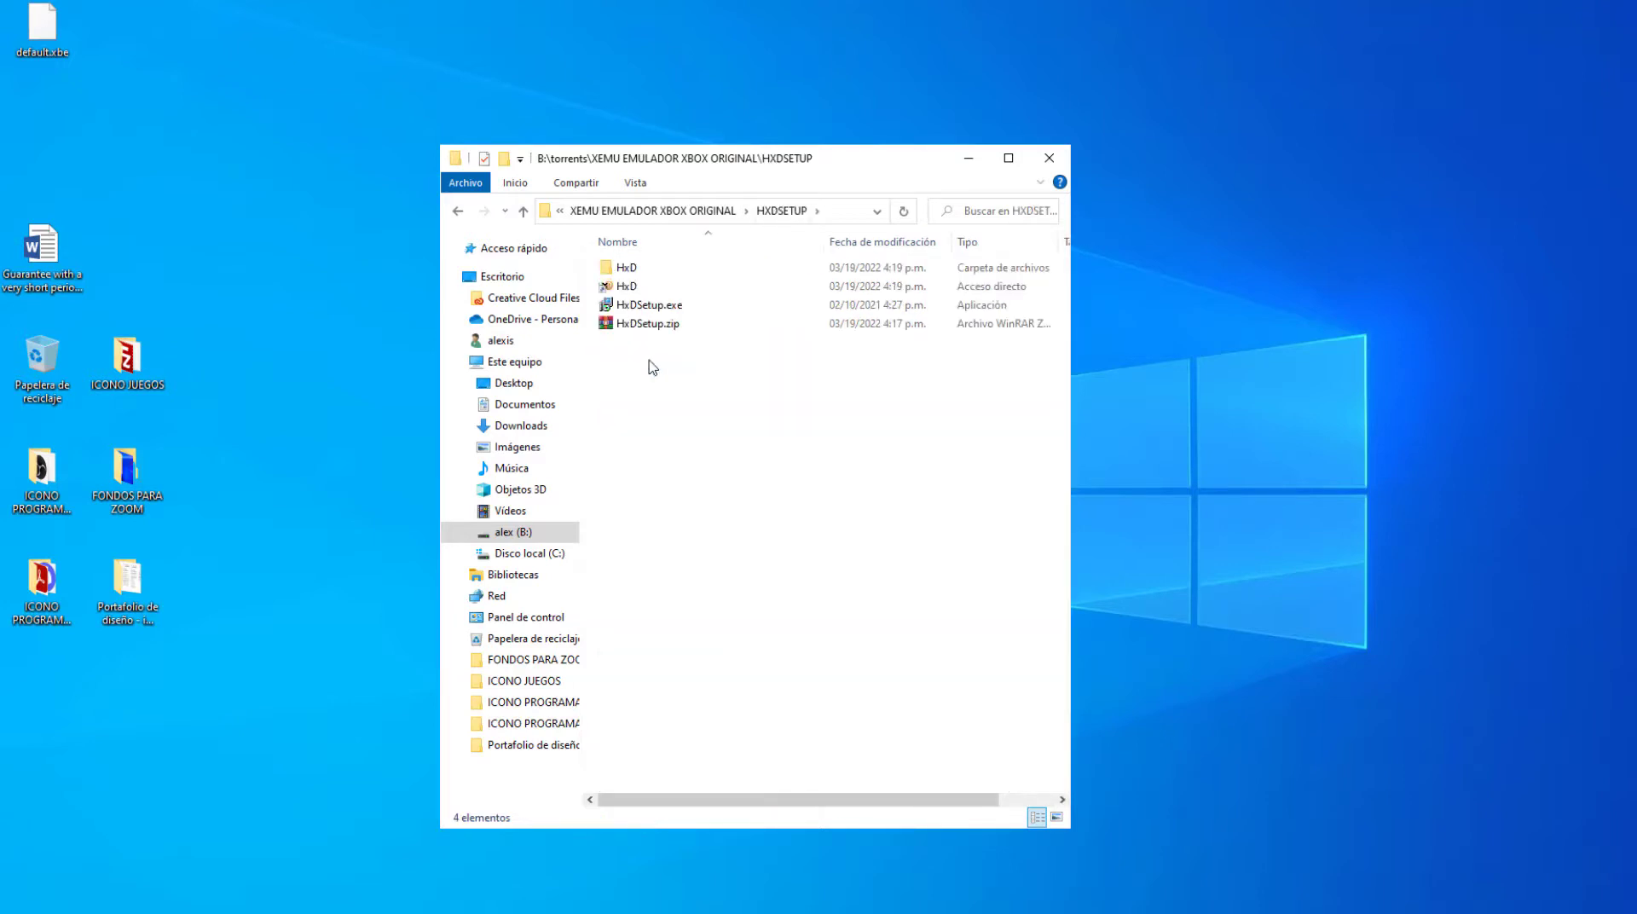
{"action": "right_click", "coordinate": [645, 291]}
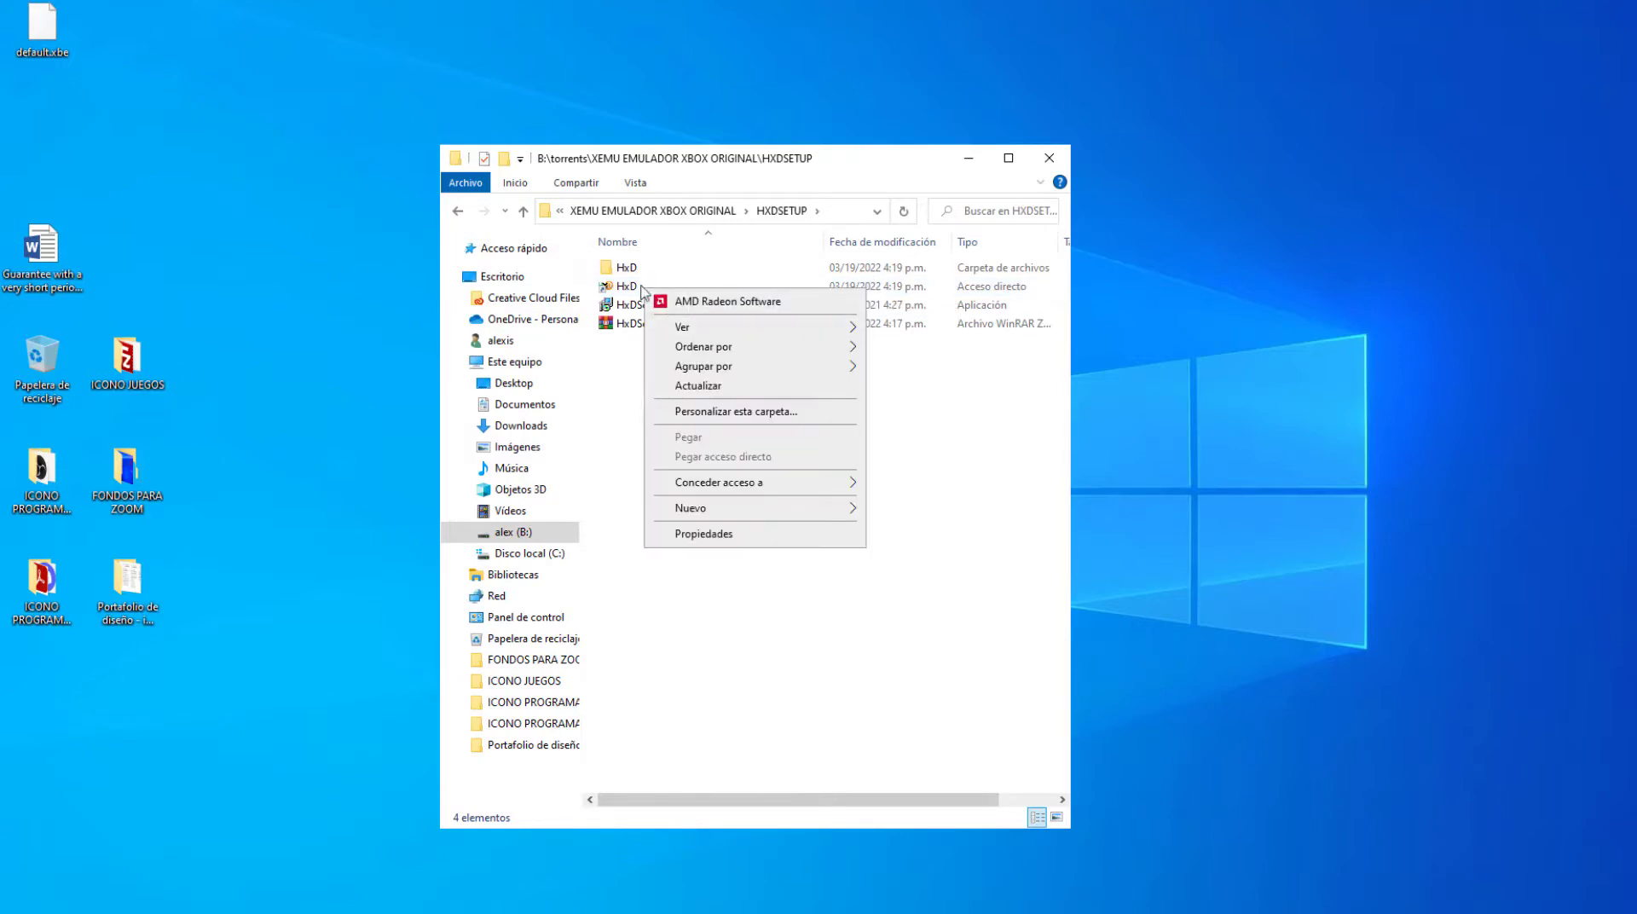
{"action": "right_click", "coordinate": [641, 288]}
{"action": "right_click", "coordinate": [631, 289]}
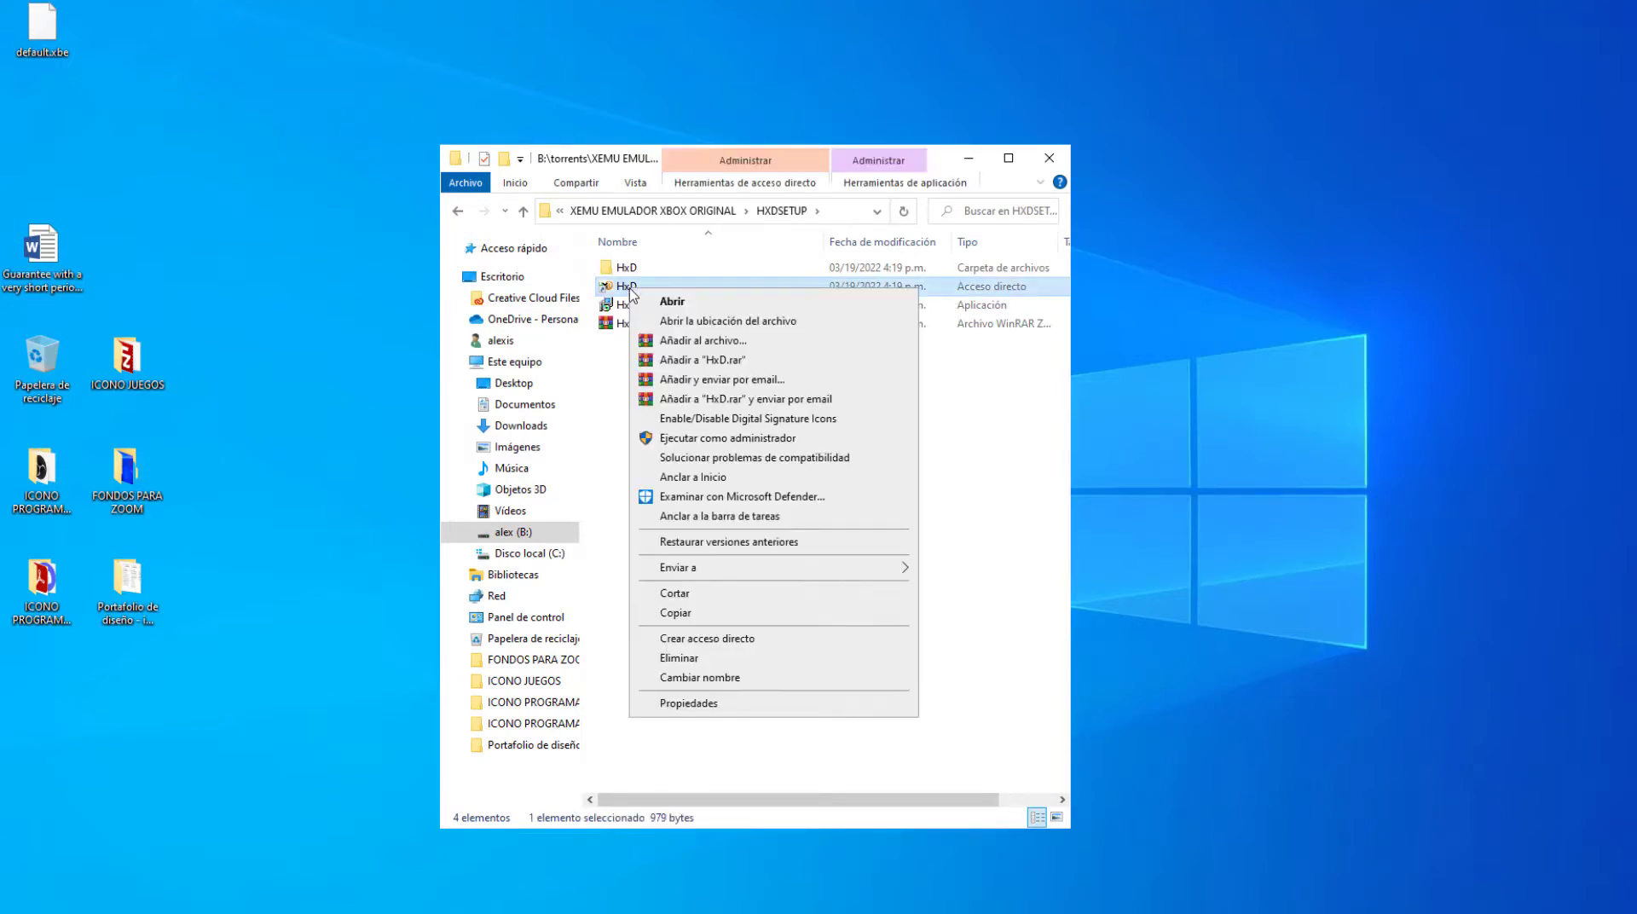
{"action": "left_click", "coordinate": [723, 449]}
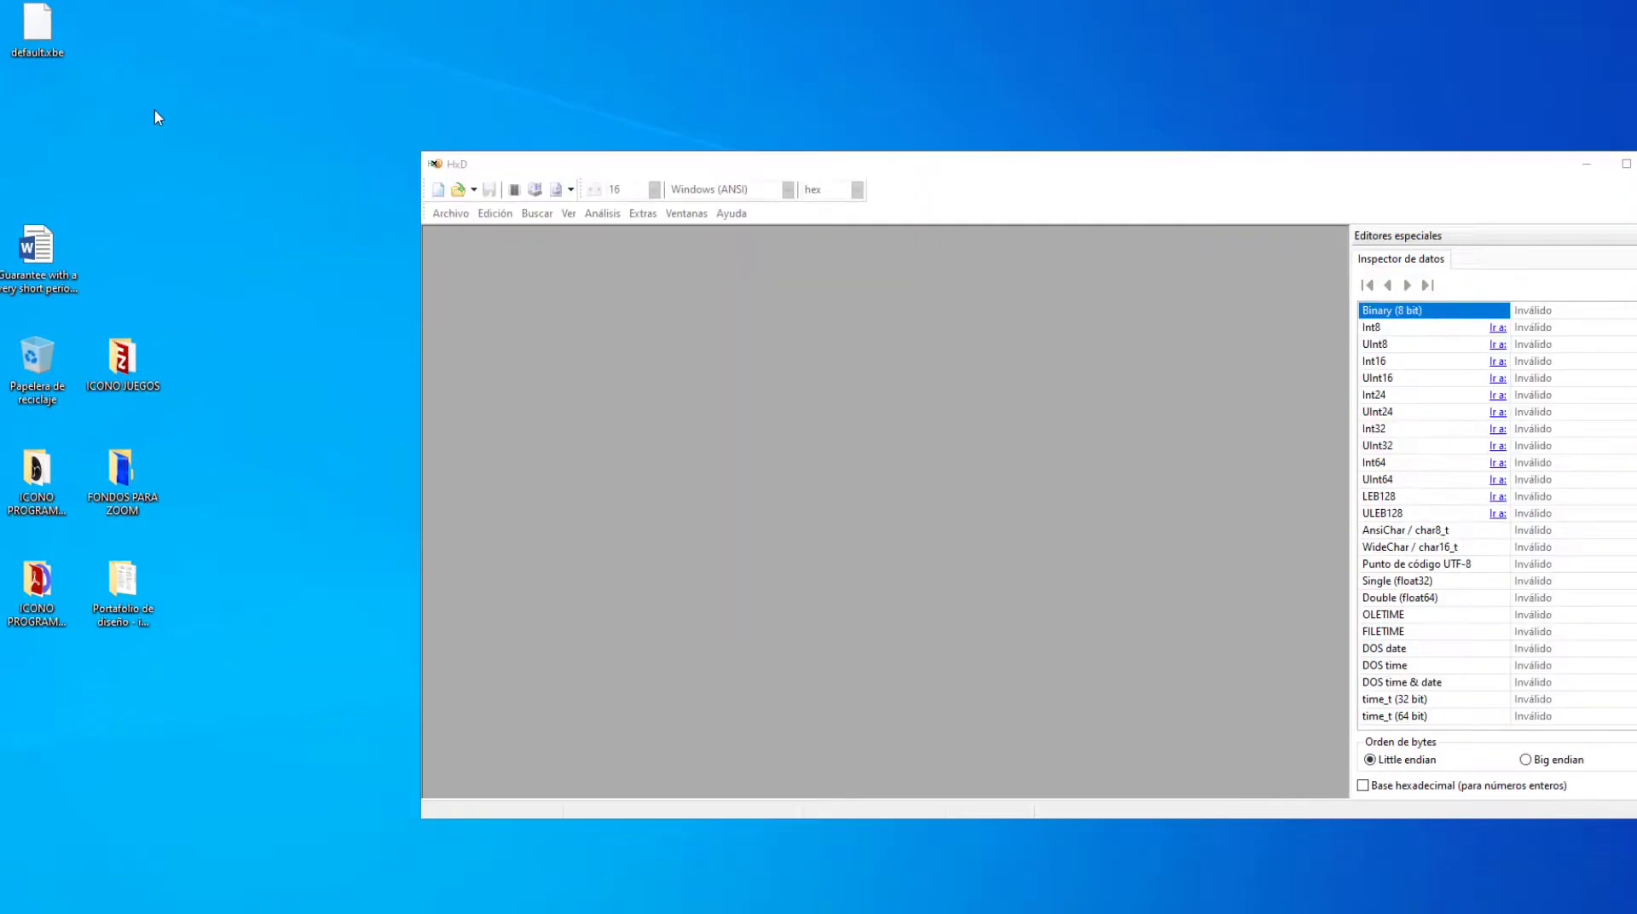
Make a copy of default.xbe on the desktop
{"action": "right_click", "coordinate": [40, 26]}
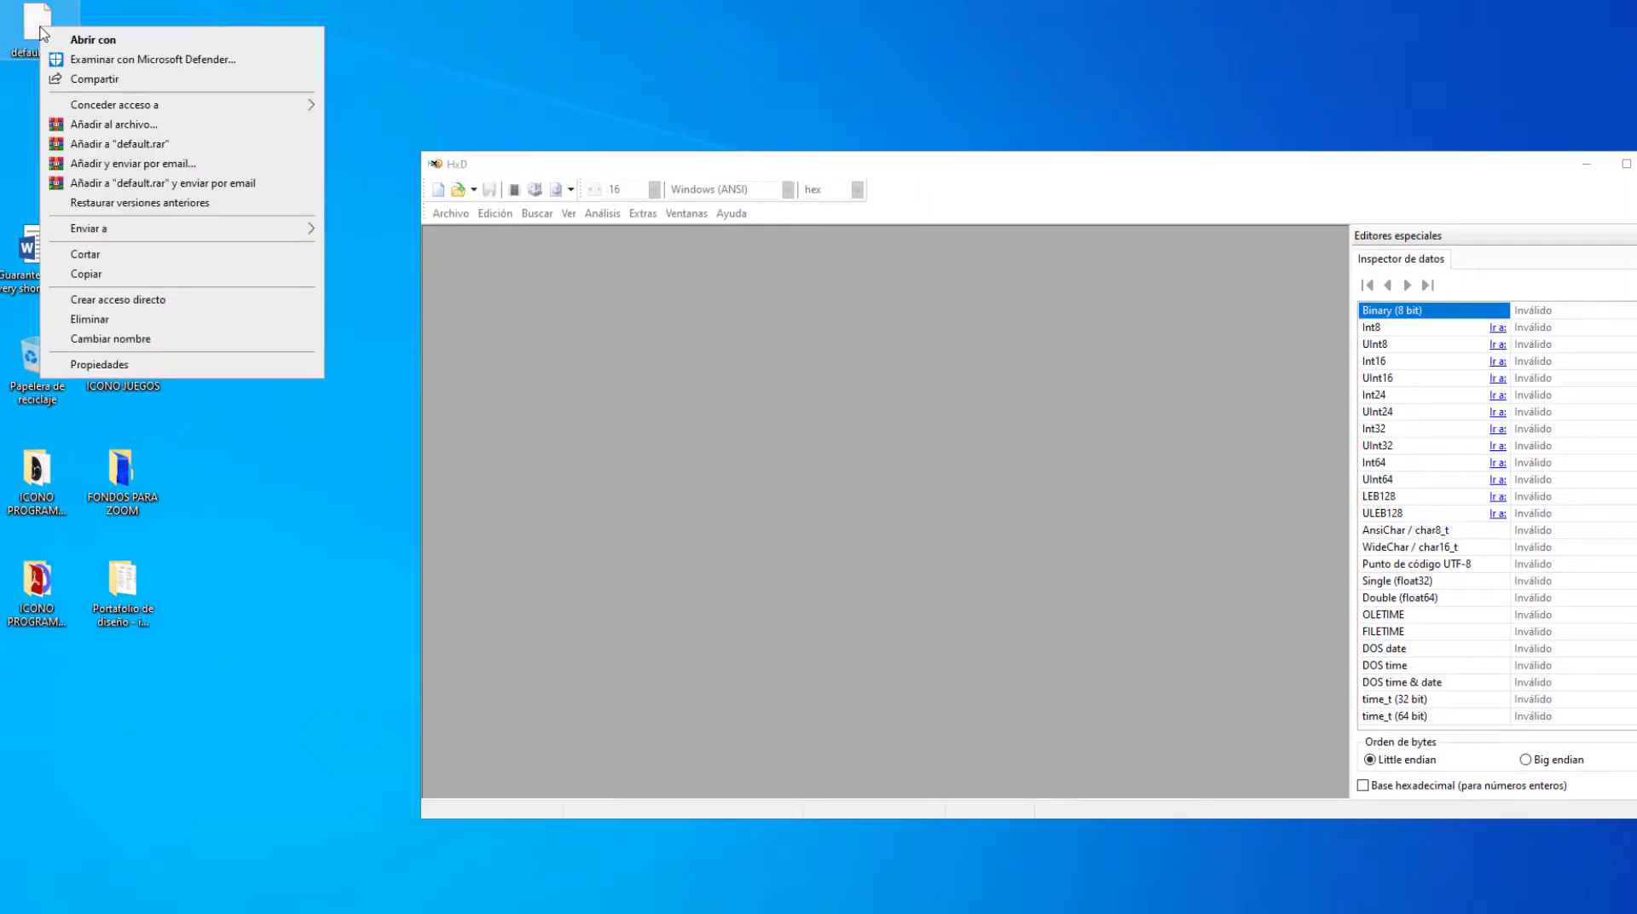
{"action": "left_click", "coordinate": [142, 252]}
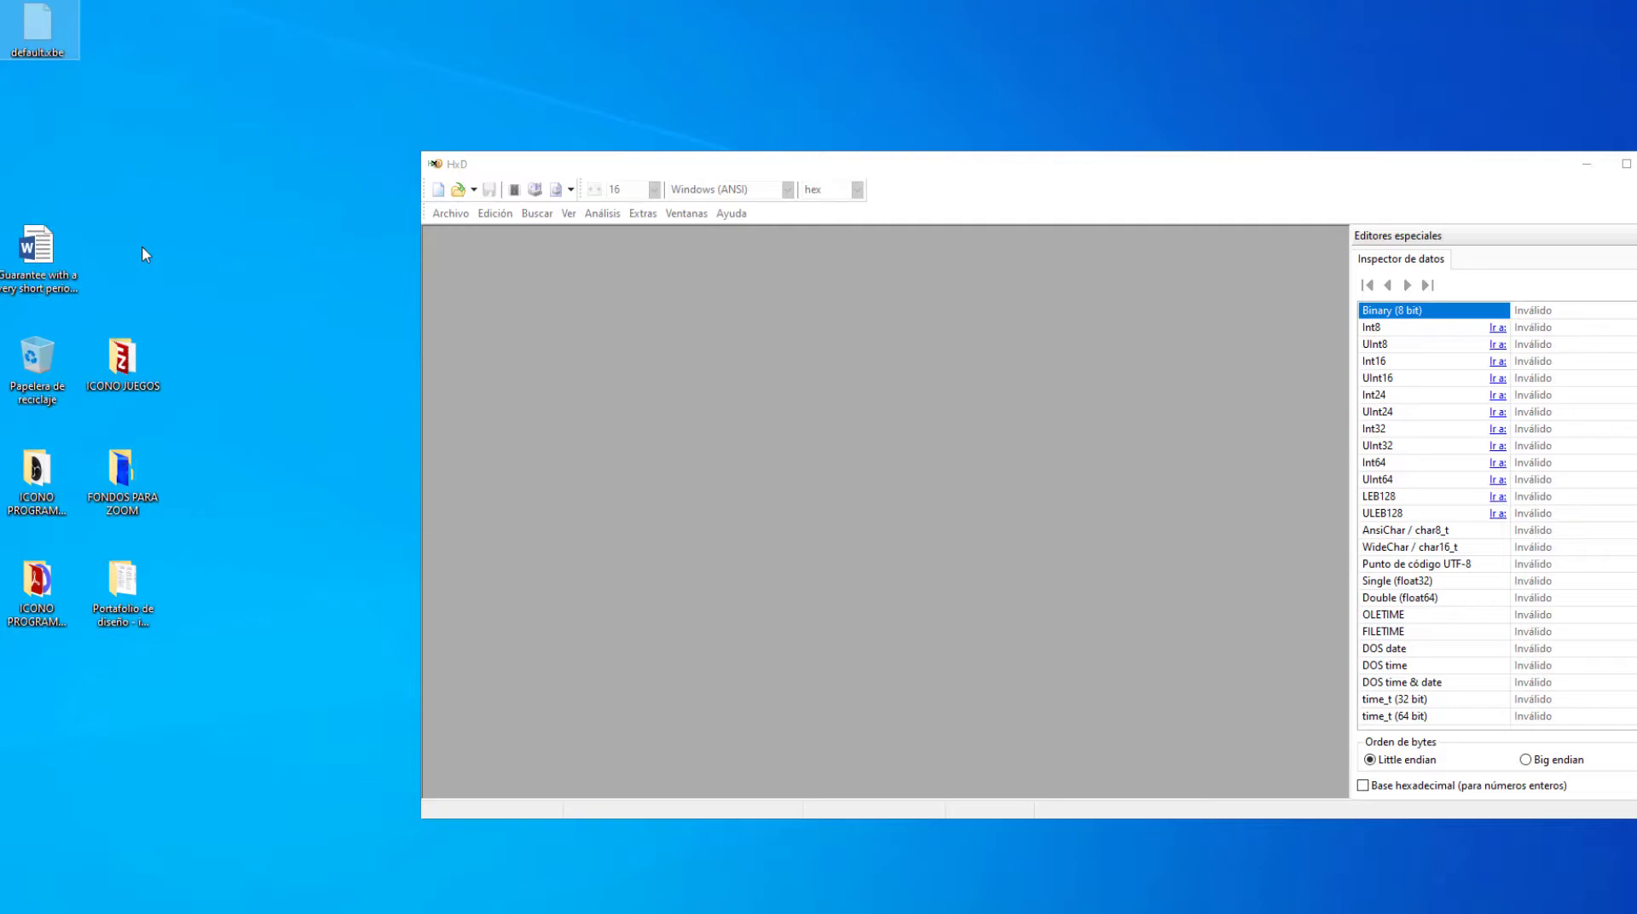
{"action": "right_click", "coordinate": [44, 58]}
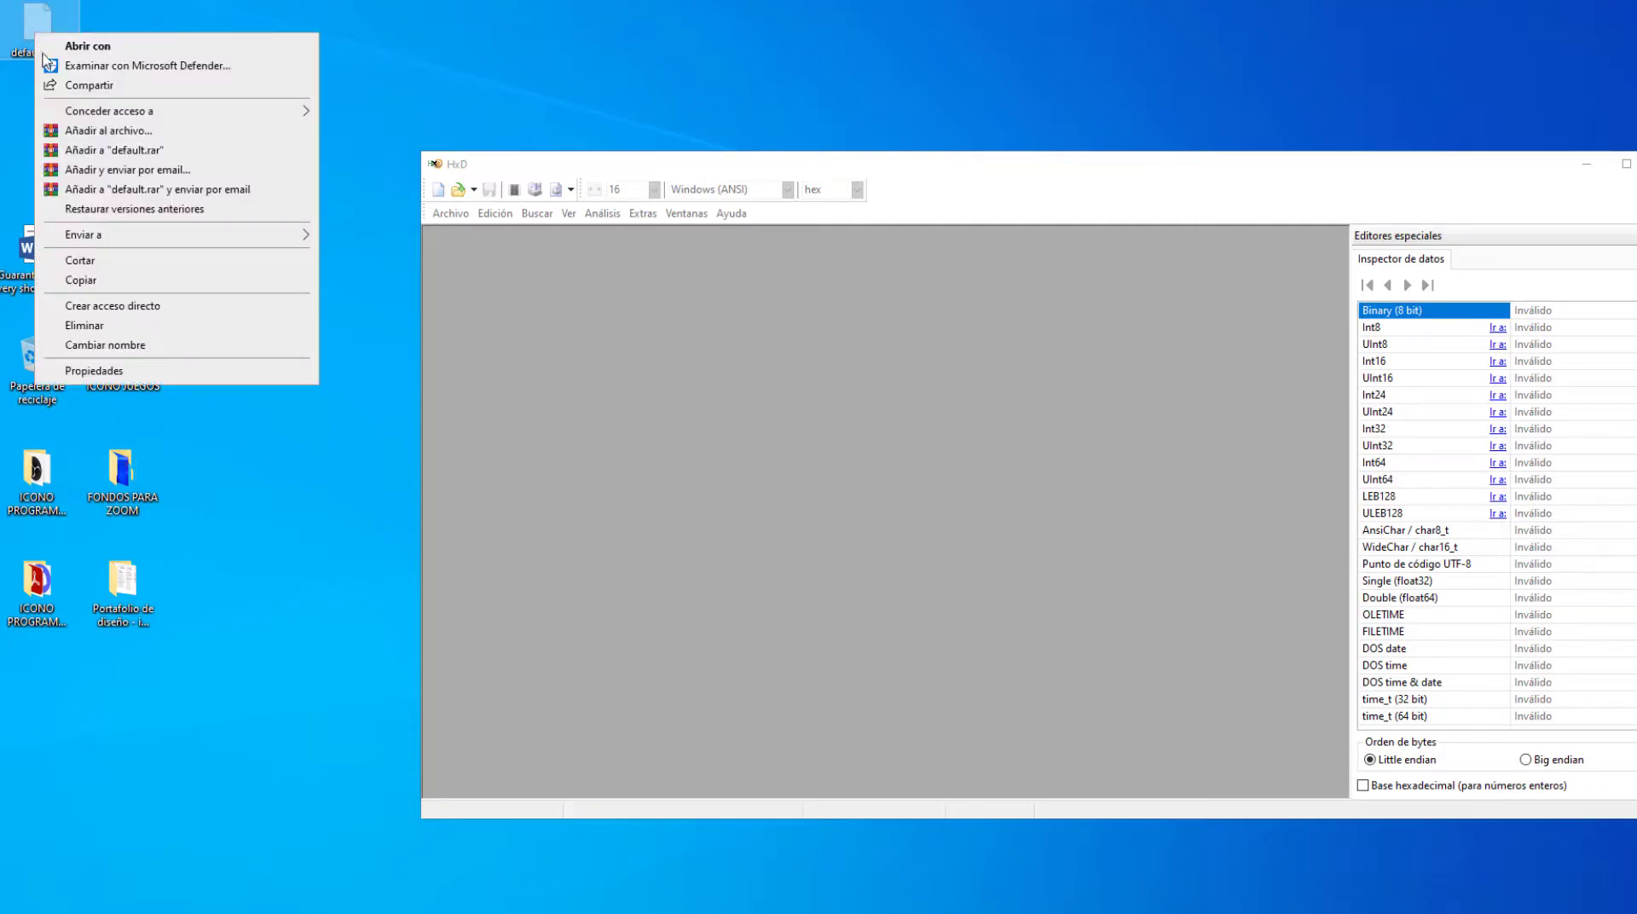
{"action": "left_click", "coordinate": [109, 285]}
{"action": "right_click", "coordinate": [236, 295]}
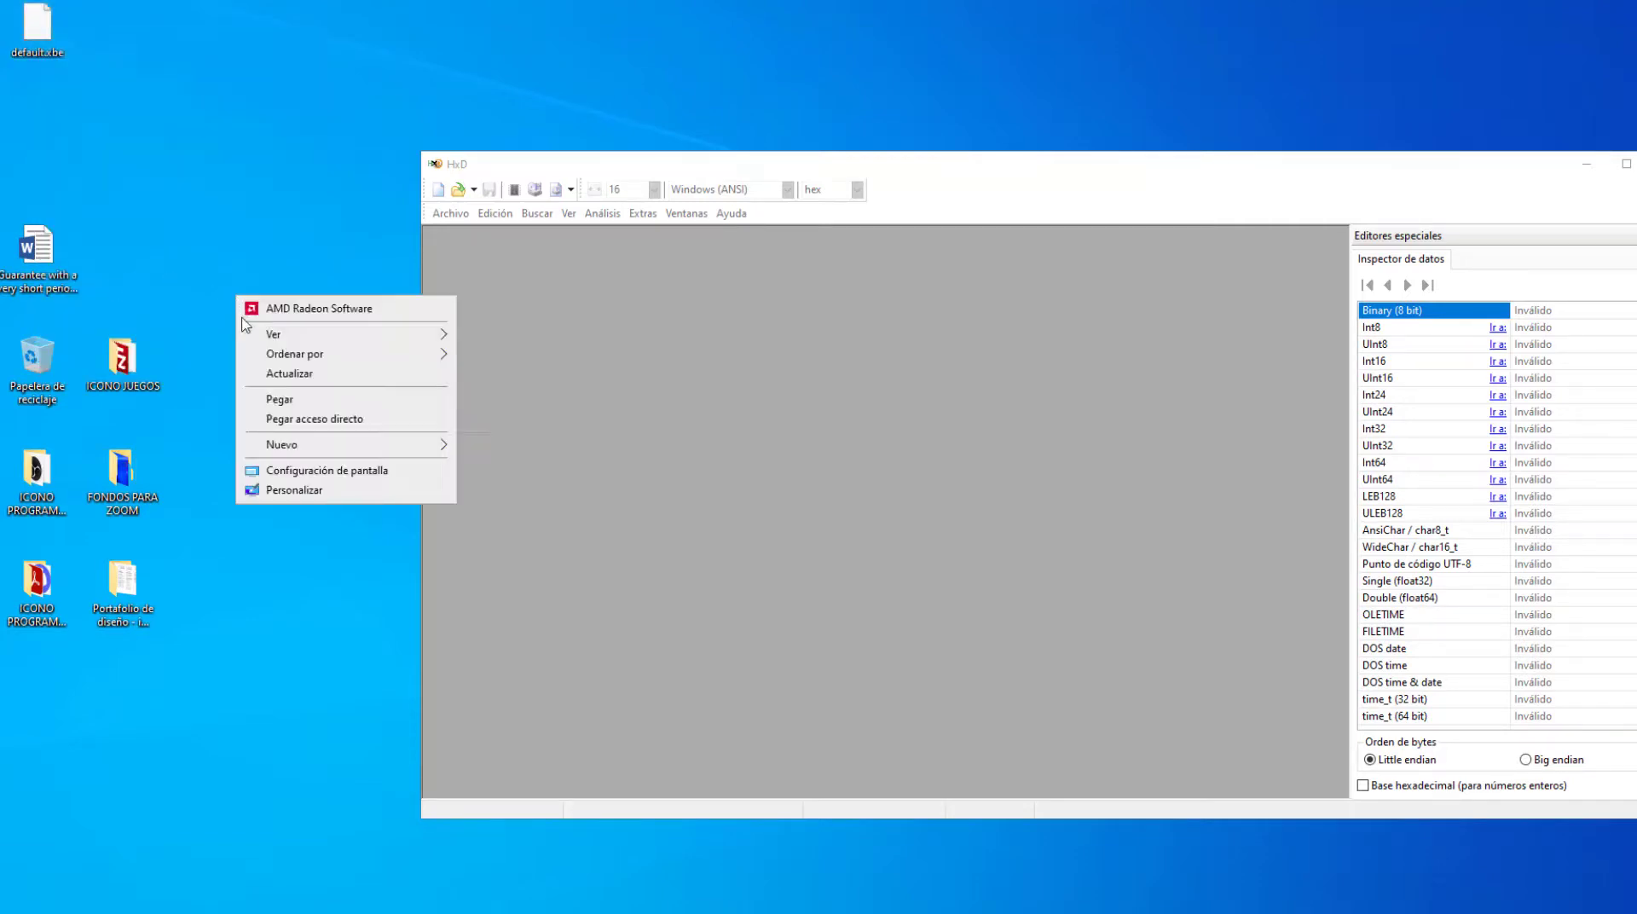
{"action": "left_click", "coordinate": [279, 399]}
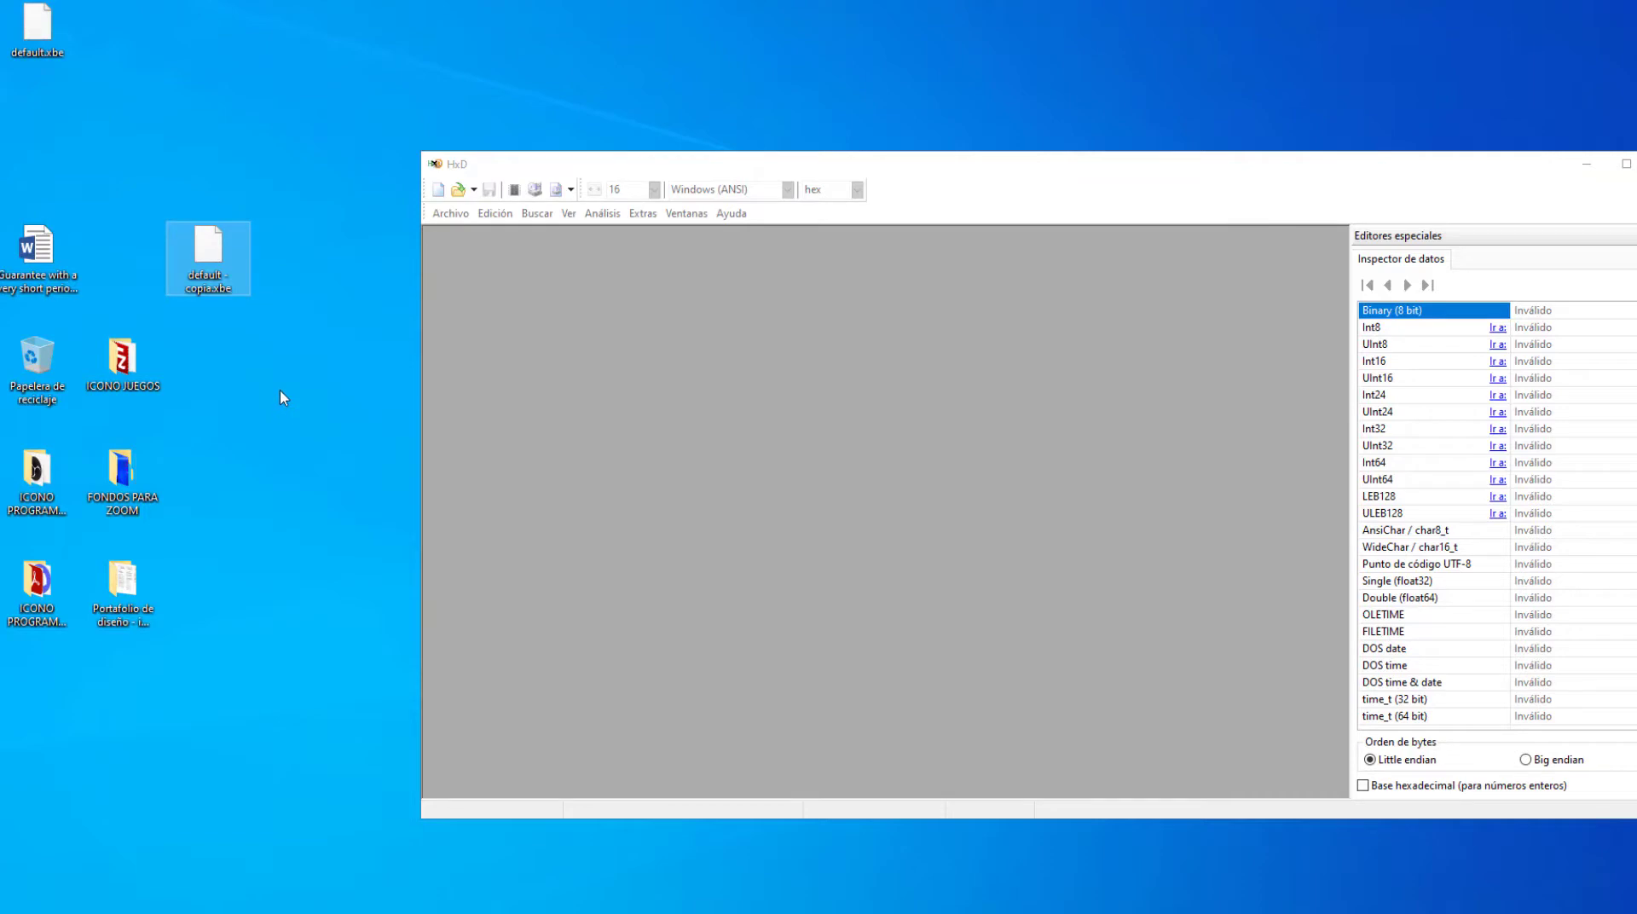
Rename the copied XBE file as "default - MOD WIDESCREEN.xbe"
{"action": "right_click", "coordinate": [213, 294]}
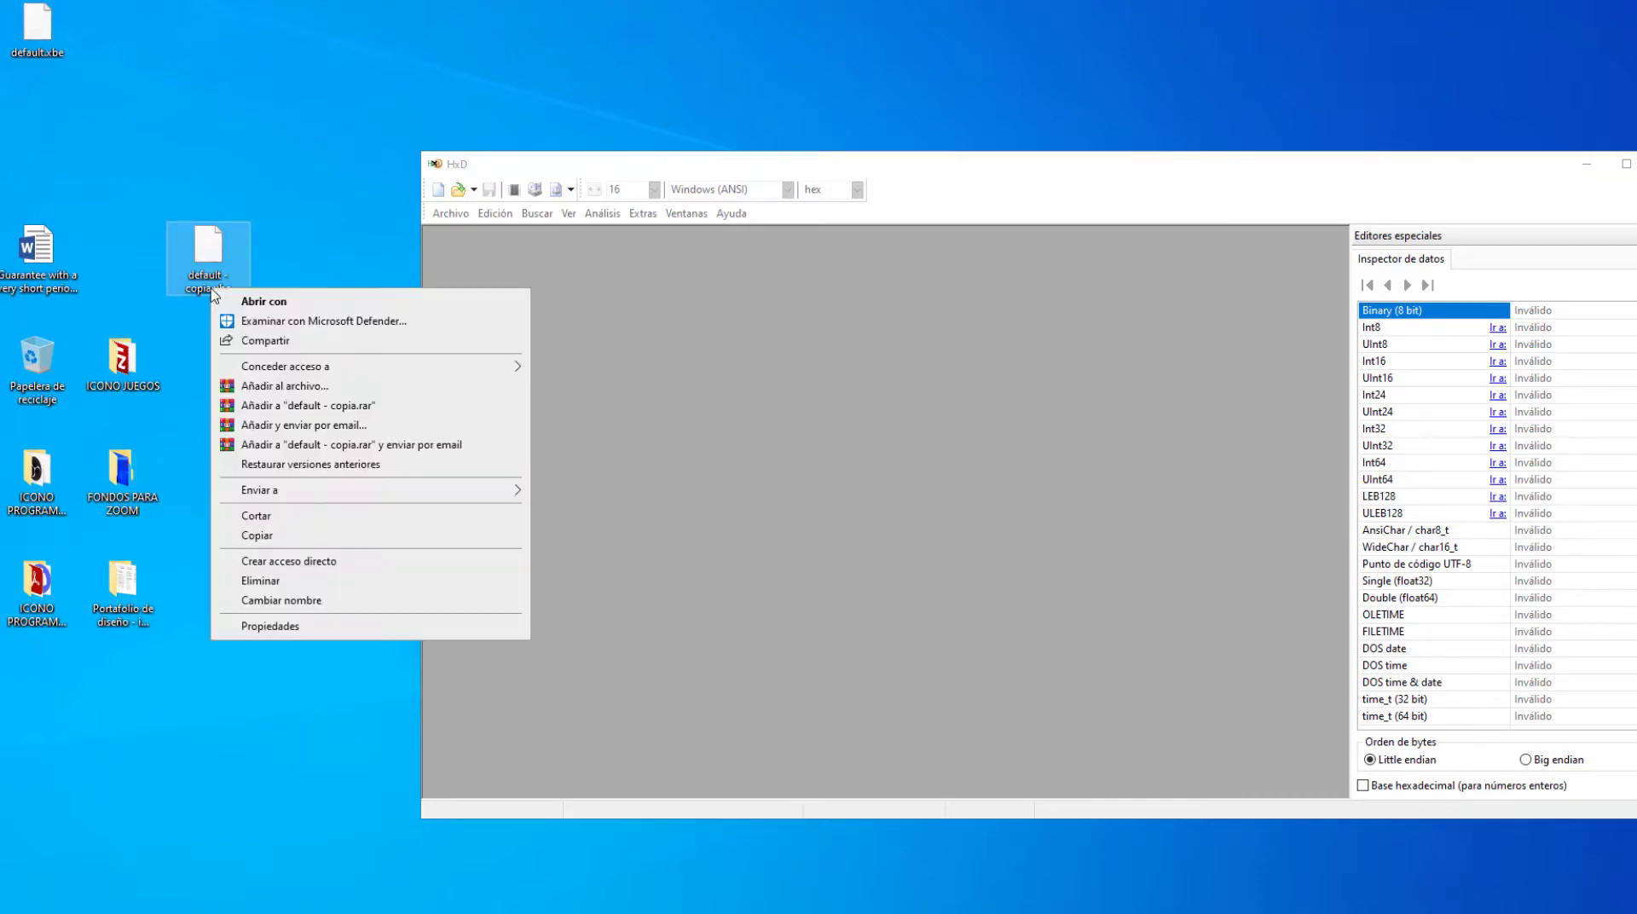
{"action": "left_click", "coordinate": [299, 597]}
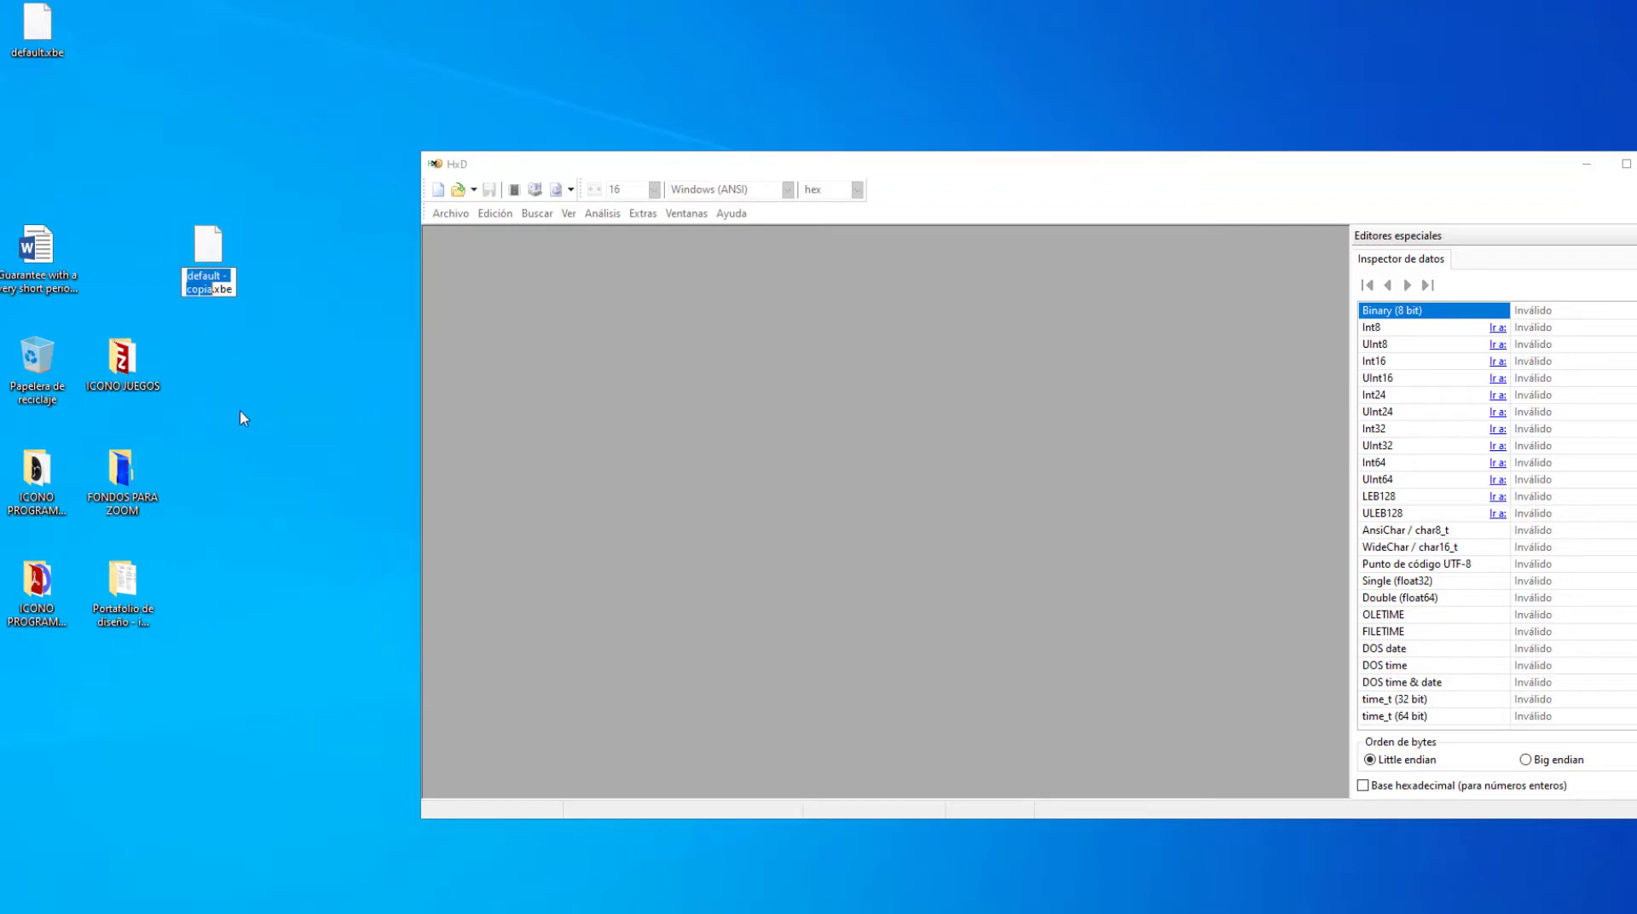
{"action": "left_click", "coordinate": [220, 289]}
{"action": "left_click_drag", "start_coordinate": [189, 292], "coordinate": [209, 293]}
{"action": "key", "text": "BackSpace"}
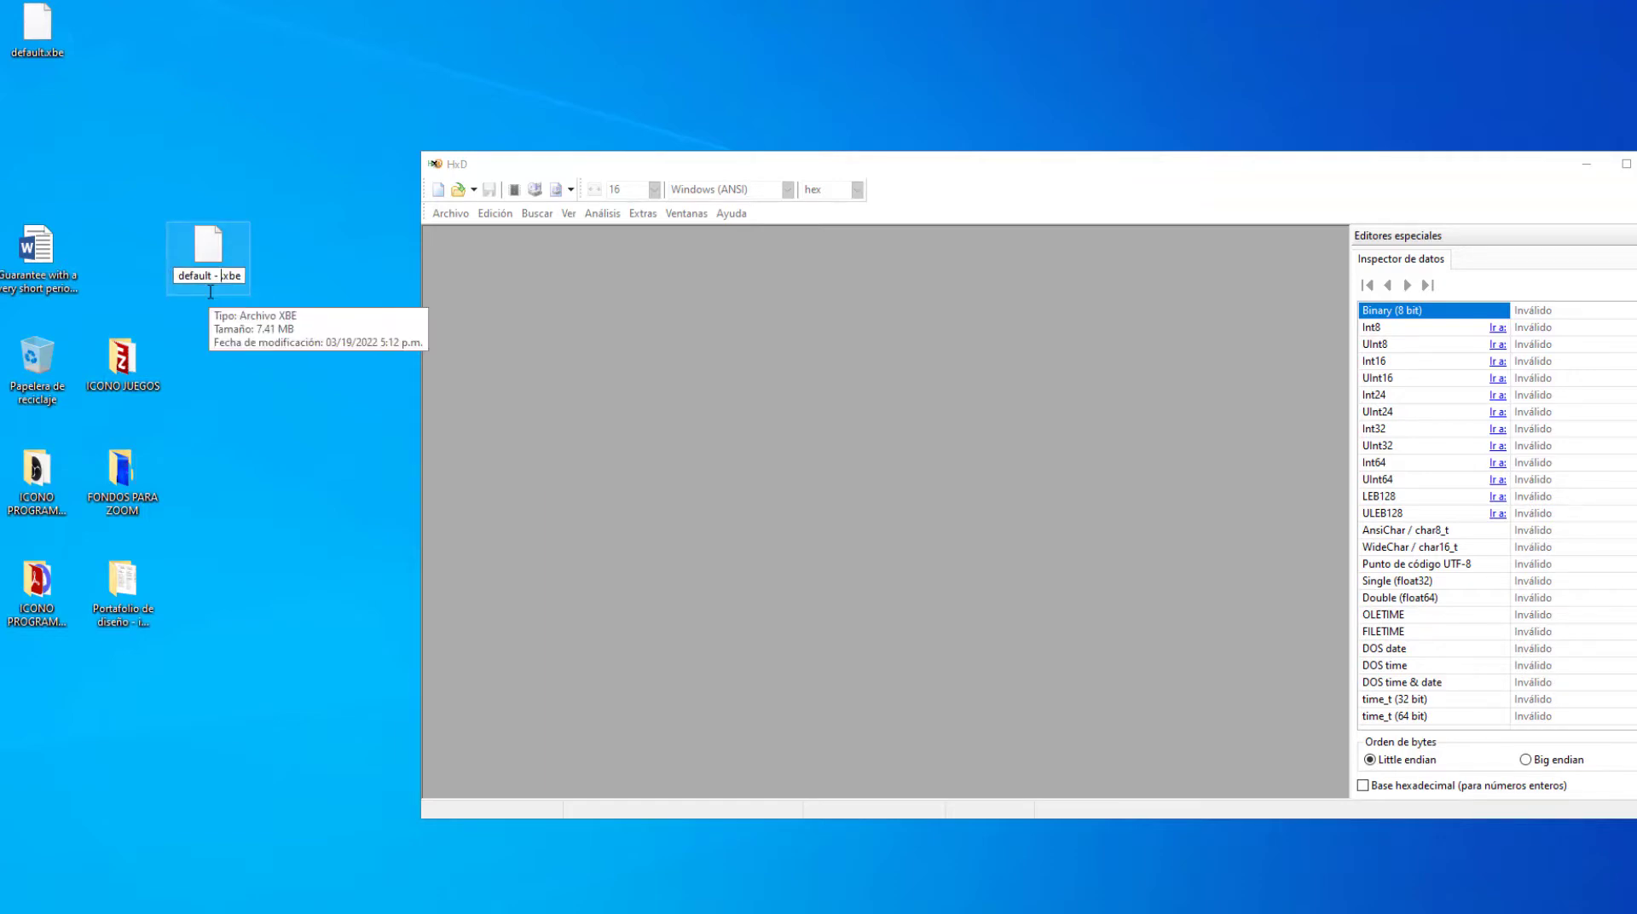
{"action": "type", "text": "MOD"}
{"action": "type", "text": " WIDESCR"}
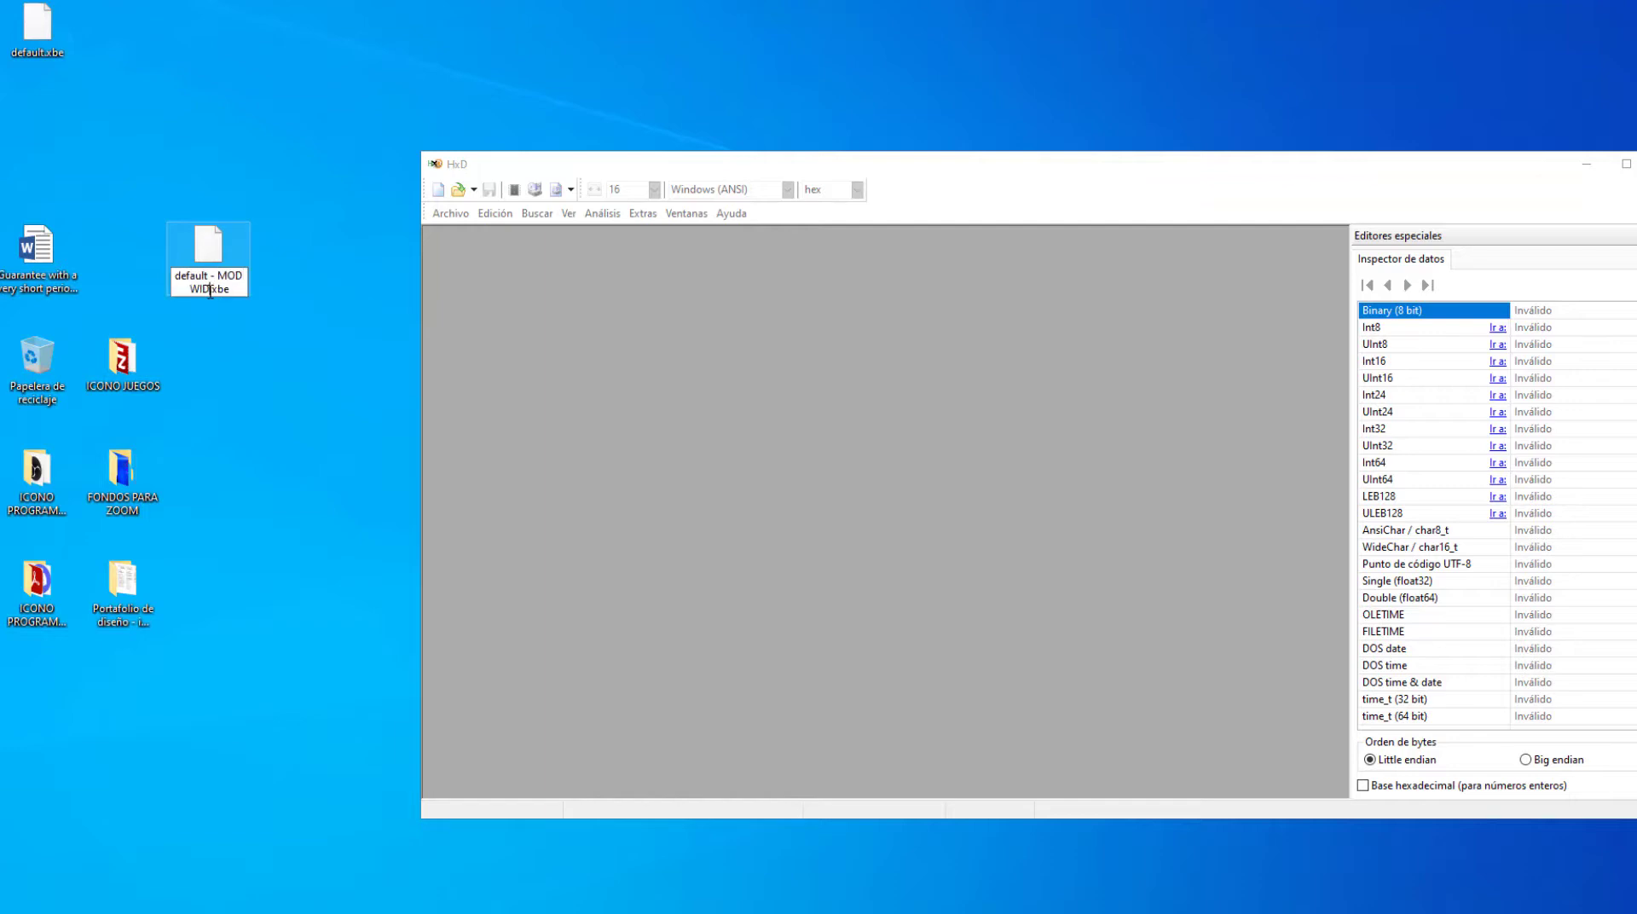
{"action": "type", "text": "EEN"}
{"action": "key", "text": "Return"}
{"action": "left_click", "coordinate": [281, 360]}
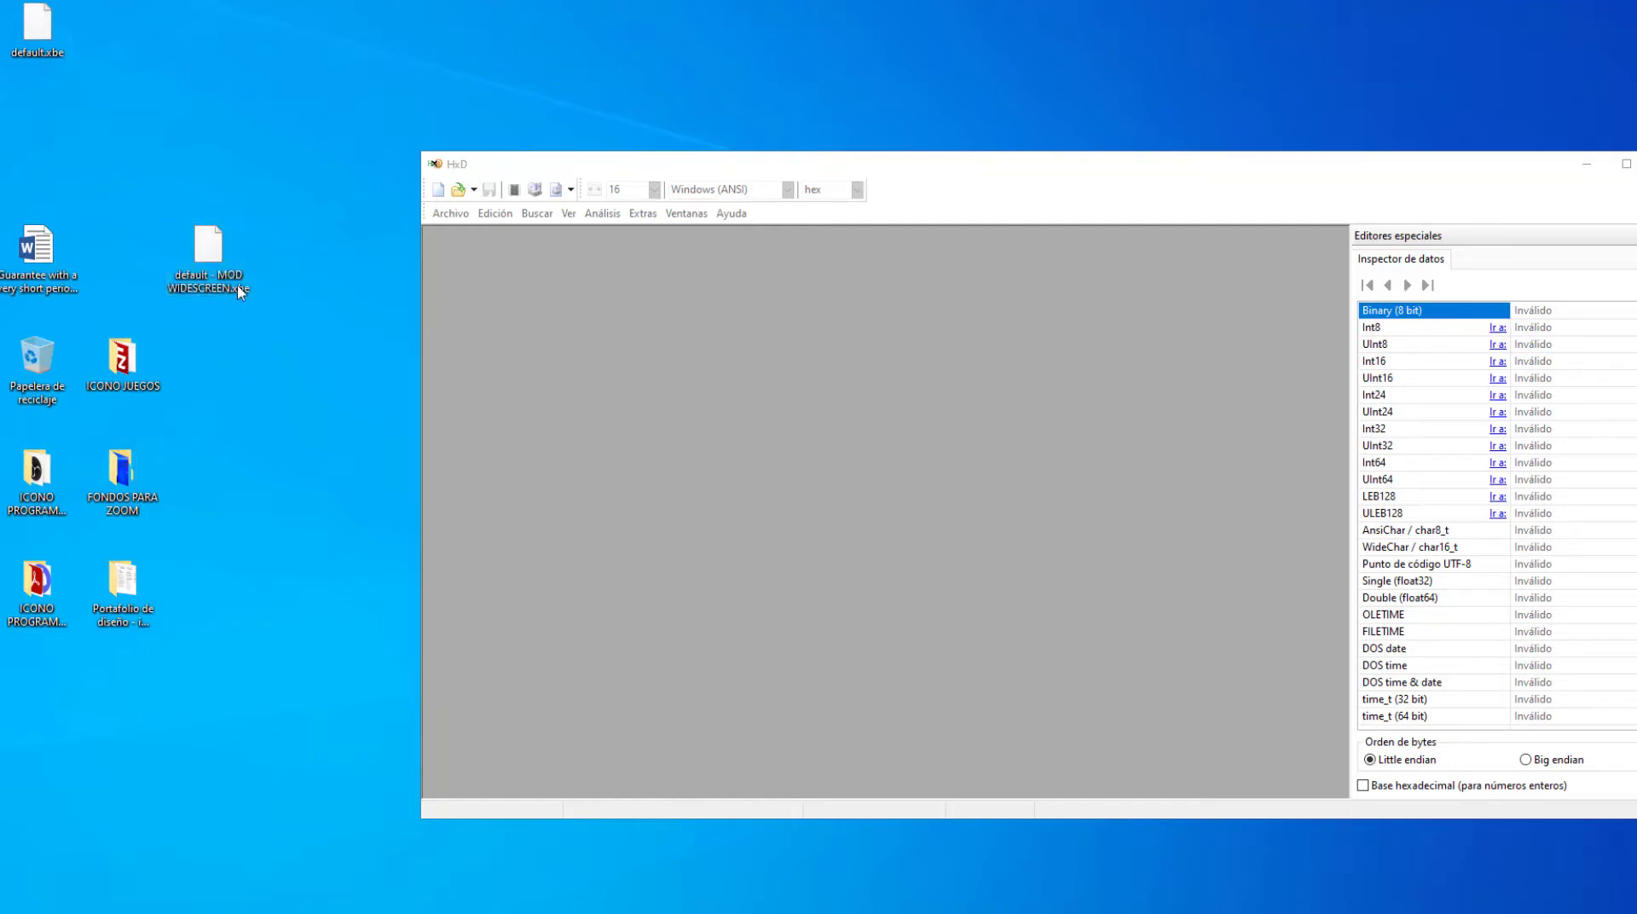
Try to load default - MOD WIDESCREEN.xbe from the desktop straight into the HxD window
{"action": "left_click_drag", "start_coordinate": [211, 274], "coordinate": [641, 355]}
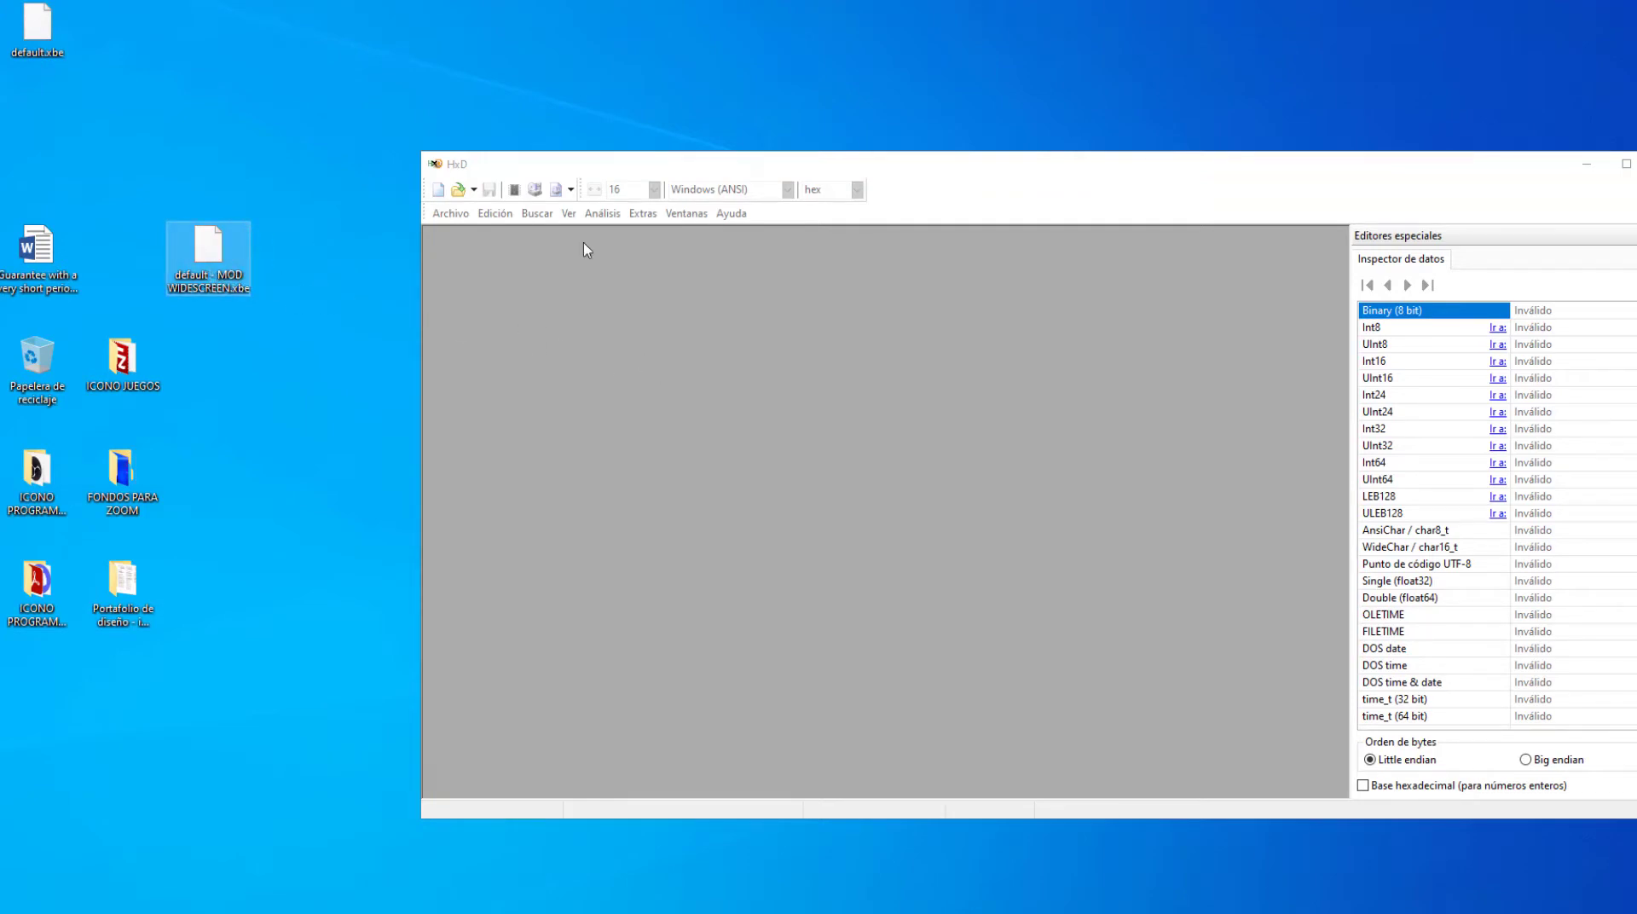
{"action": "left_click", "coordinate": [553, 168]}
{"action": "left_click_drag", "start_coordinate": [205, 252], "coordinate": [761, 383]}
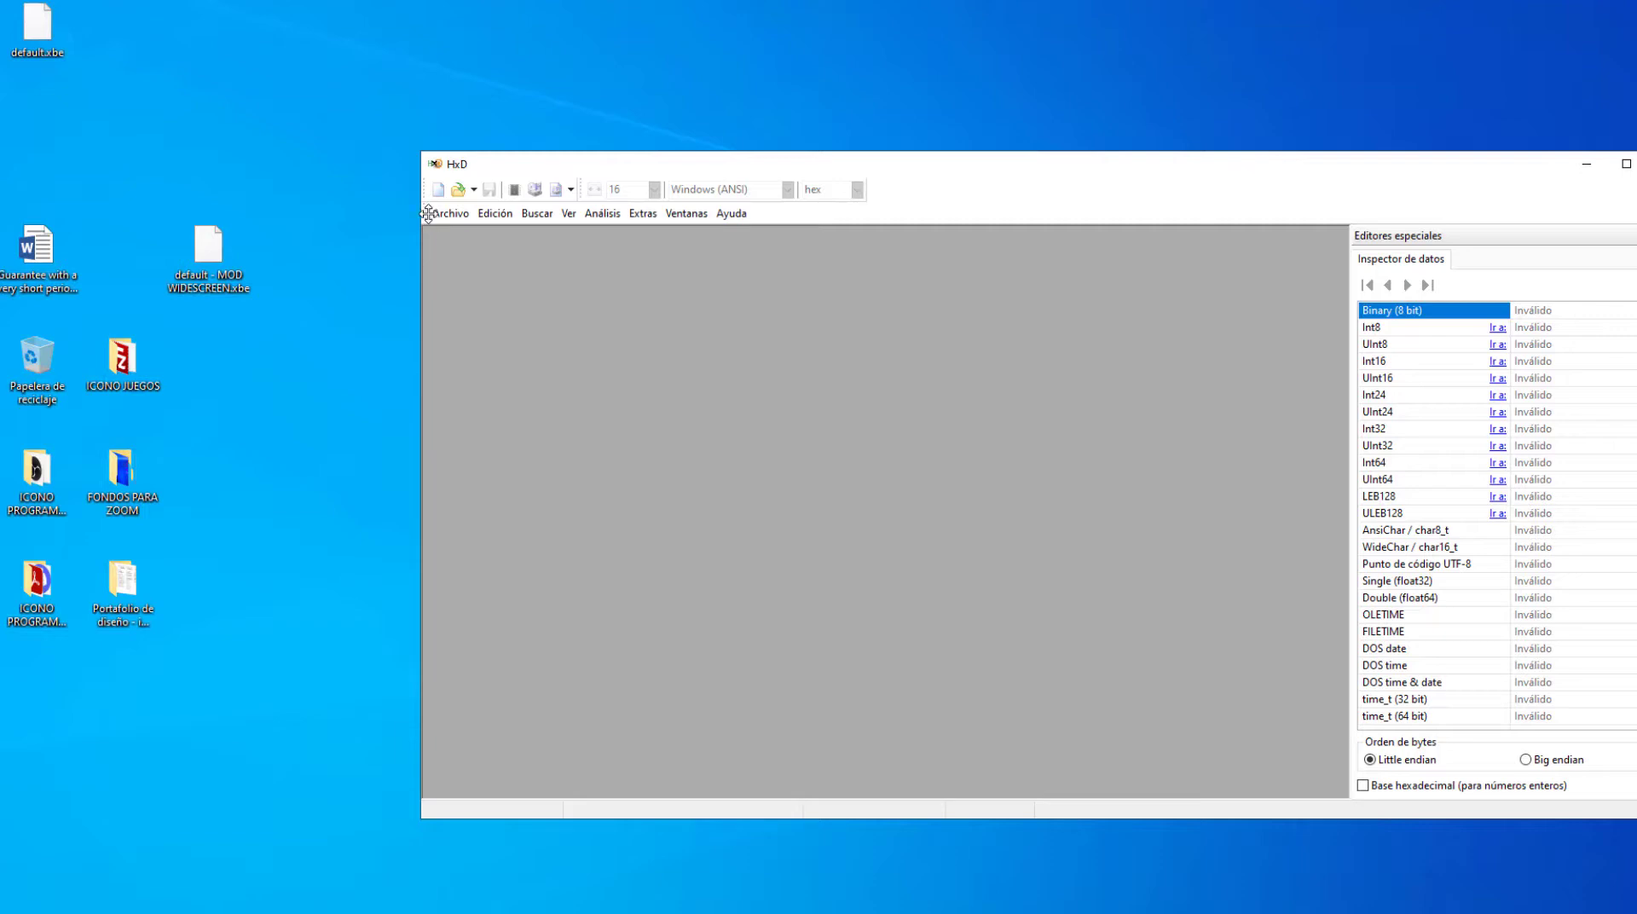
Open default - MOD WIDESCREEN.xbe from the Desktop folder in HxD
{"action": "left_click", "coordinate": [438, 215]}
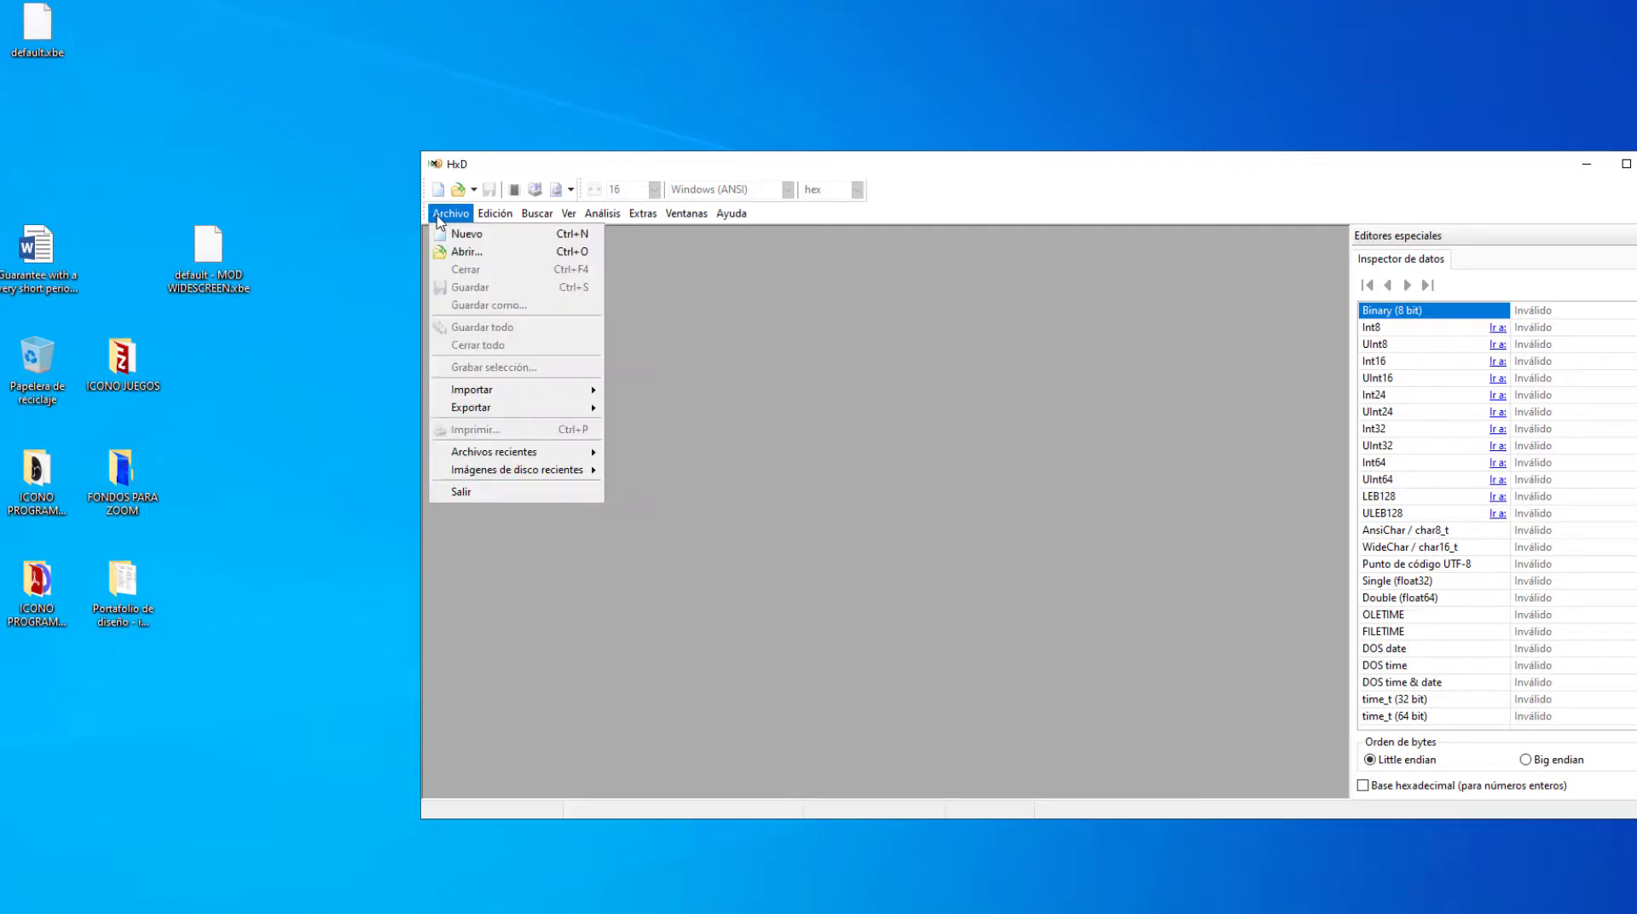
{"action": "left_click", "coordinate": [466, 252]}
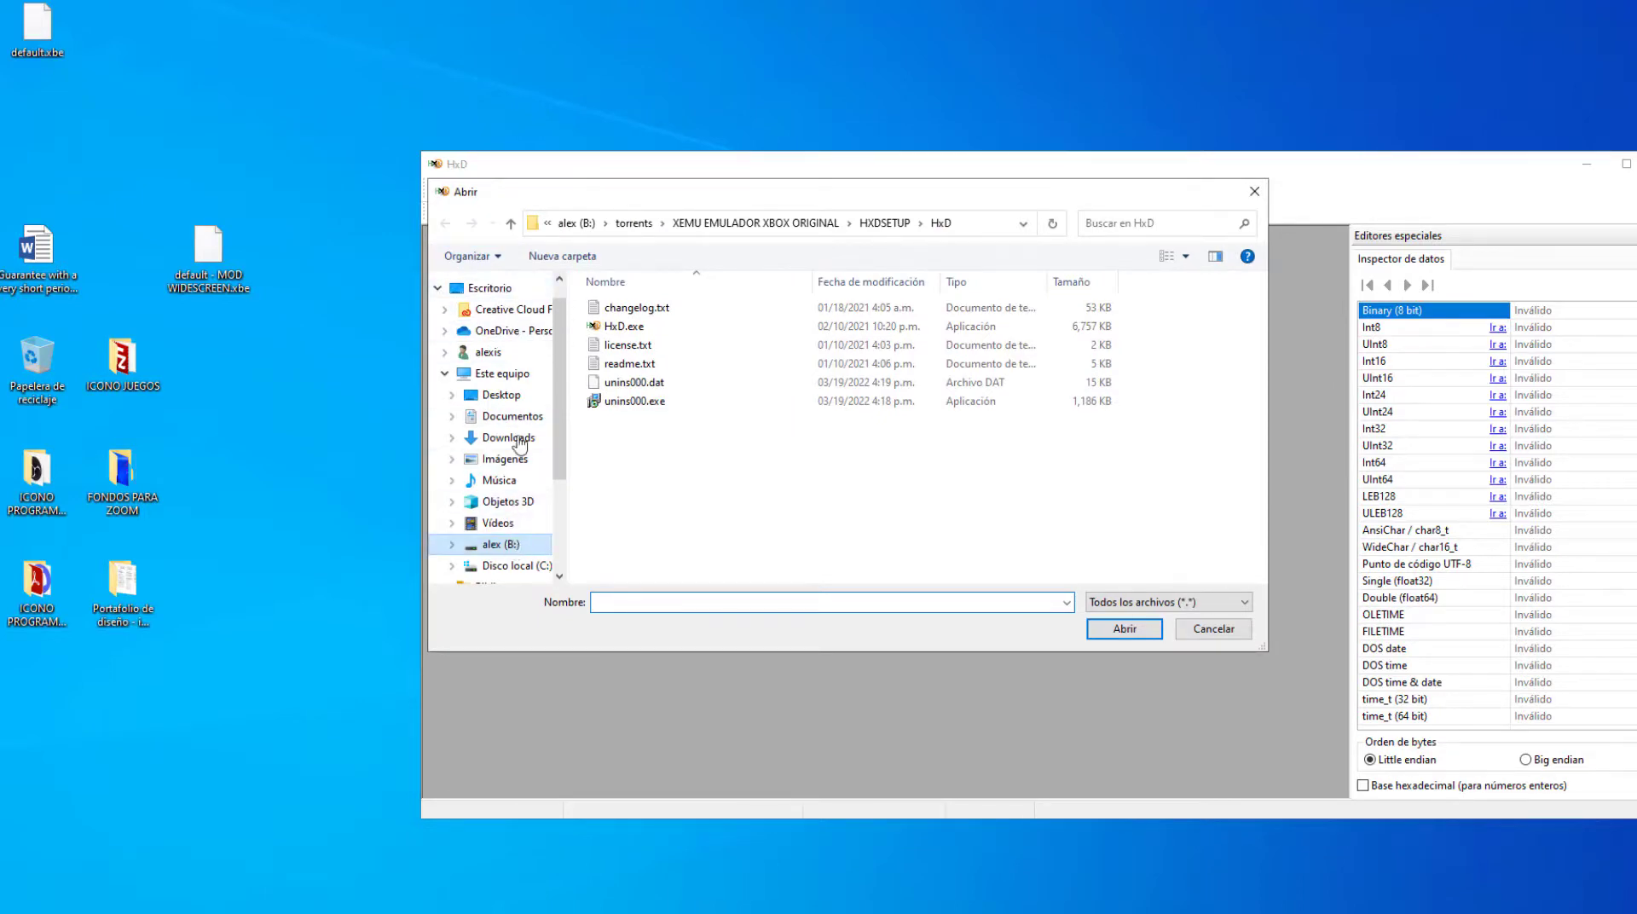
{"action": "left_click", "coordinate": [491, 288]}
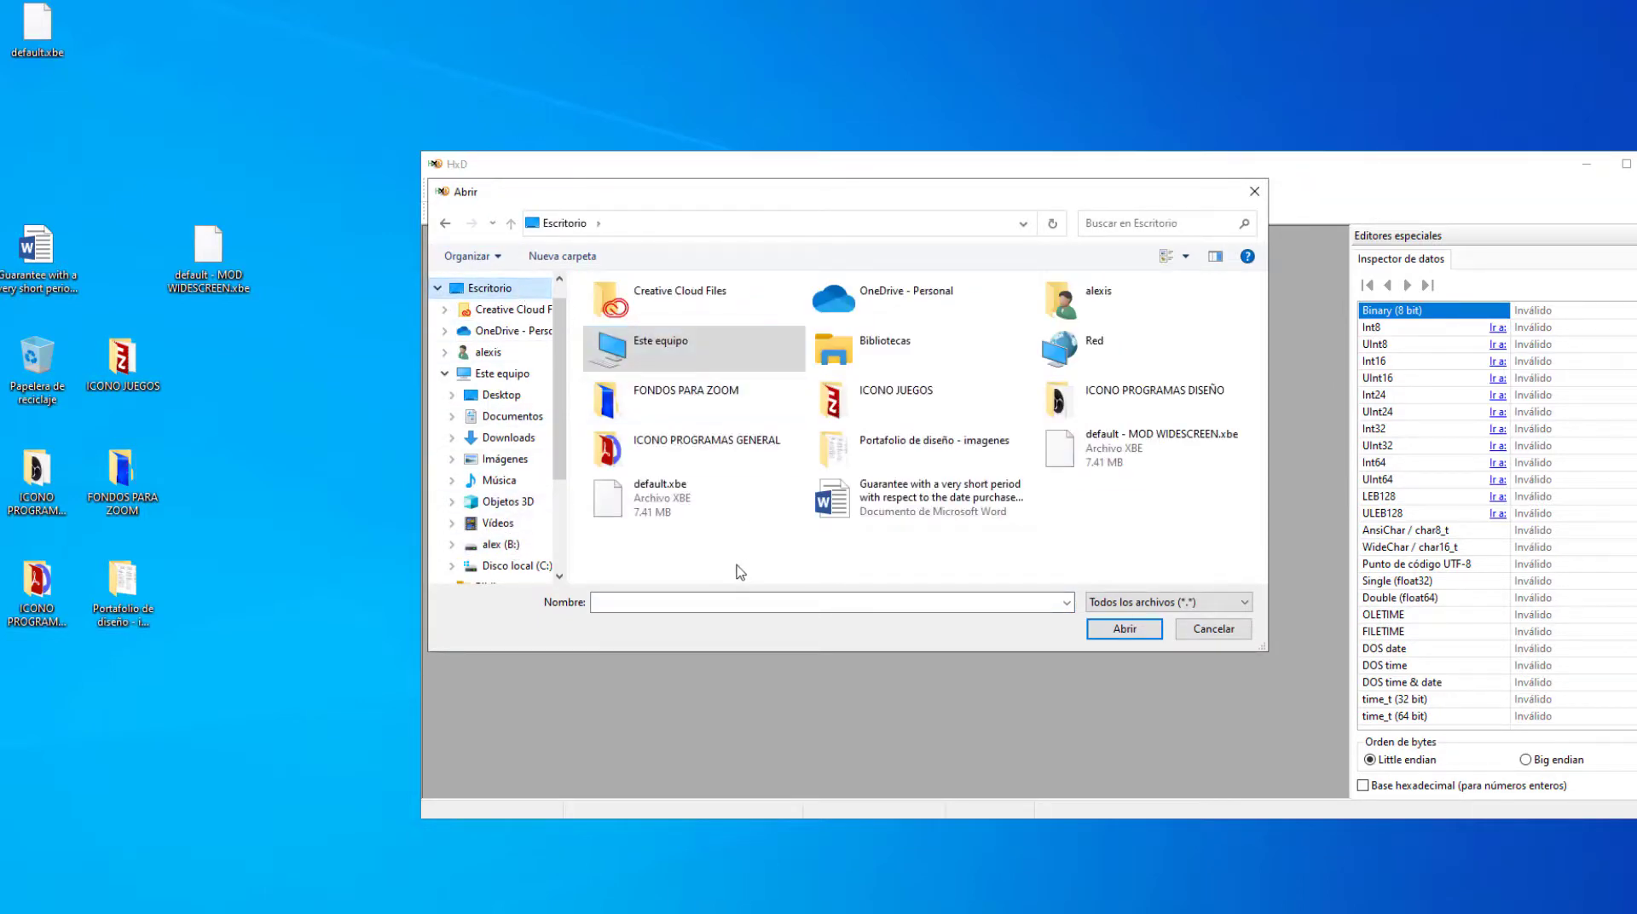
{"action": "left_click", "coordinate": [1145, 460]}
{"action": "left_click", "coordinate": [1143, 629]}
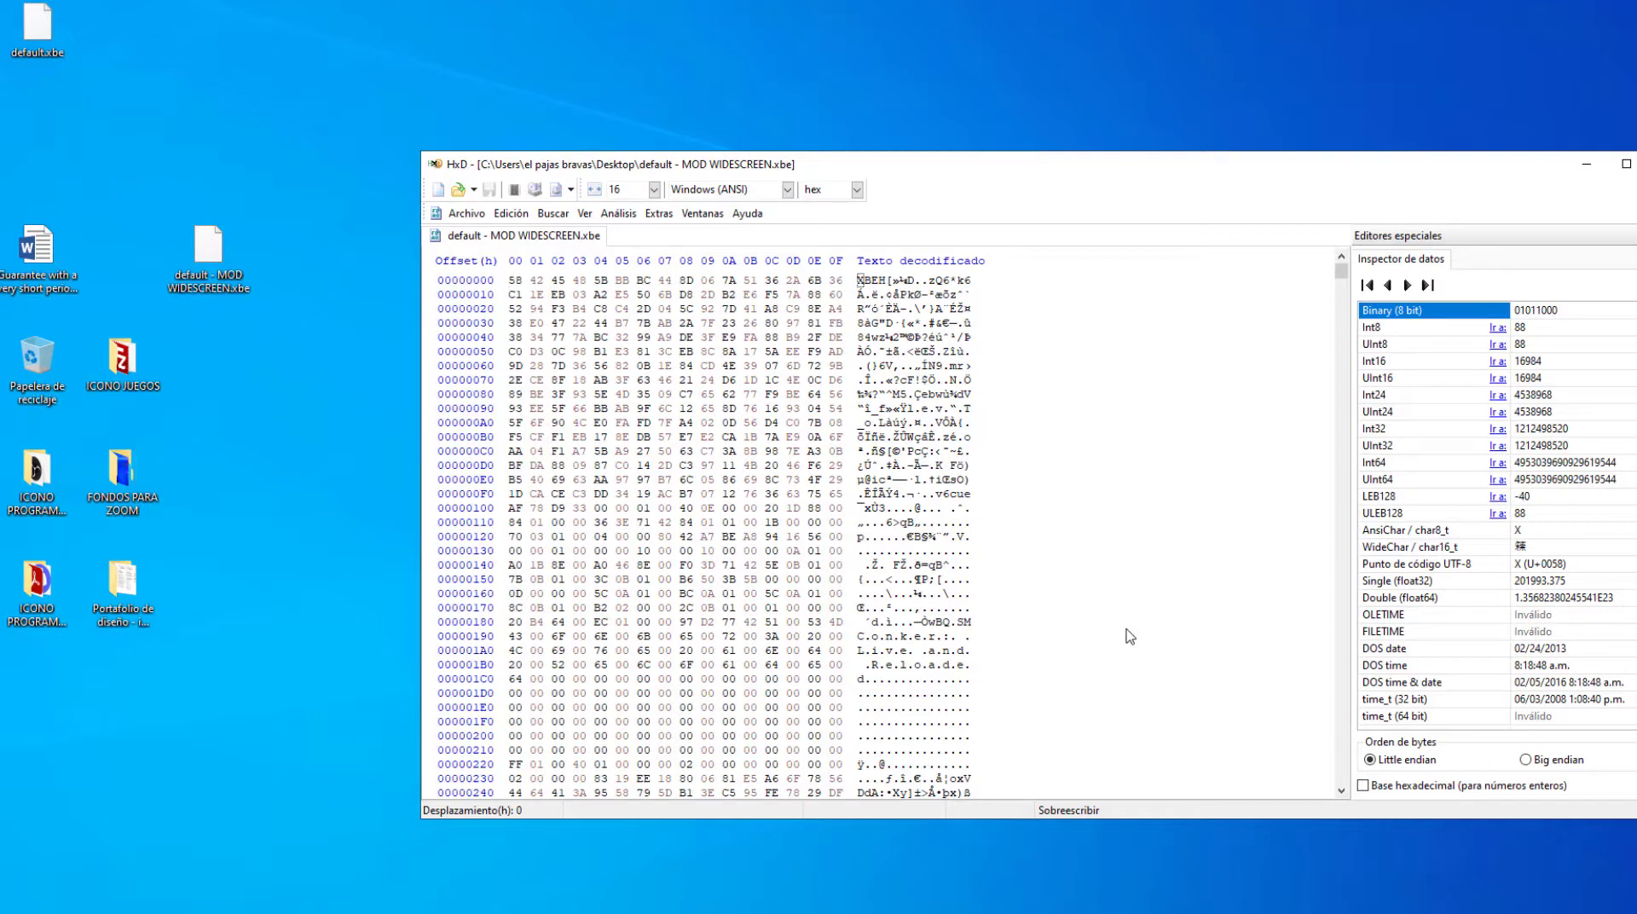
{"action": "left_click", "coordinate": [549, 215]}
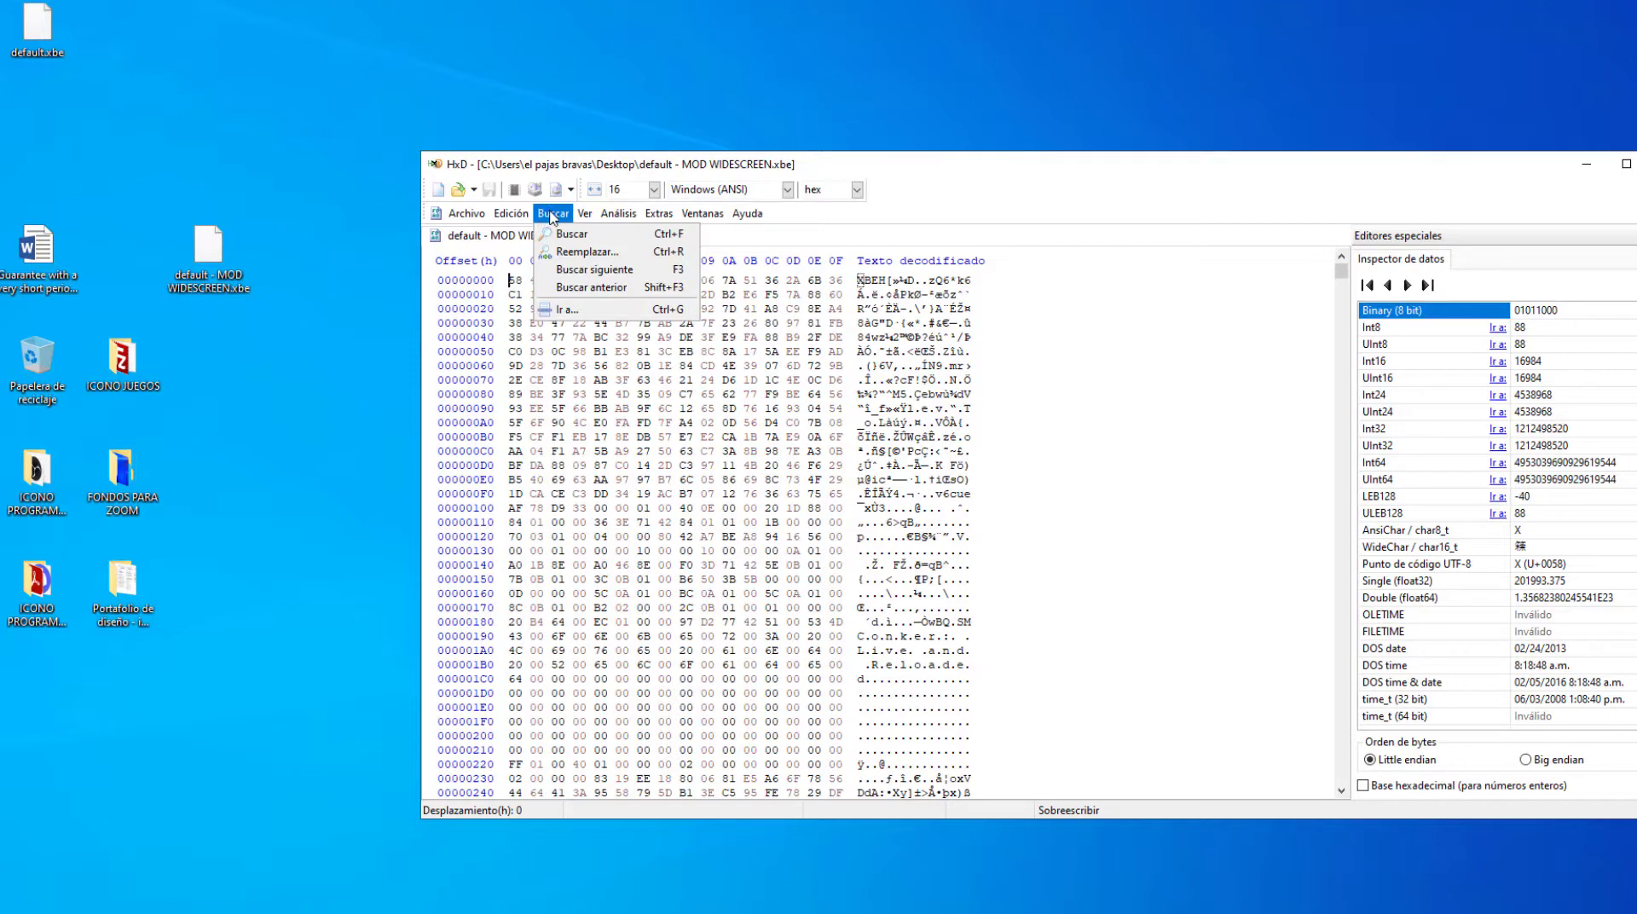
{"action": "left_click", "coordinate": [579, 255]}
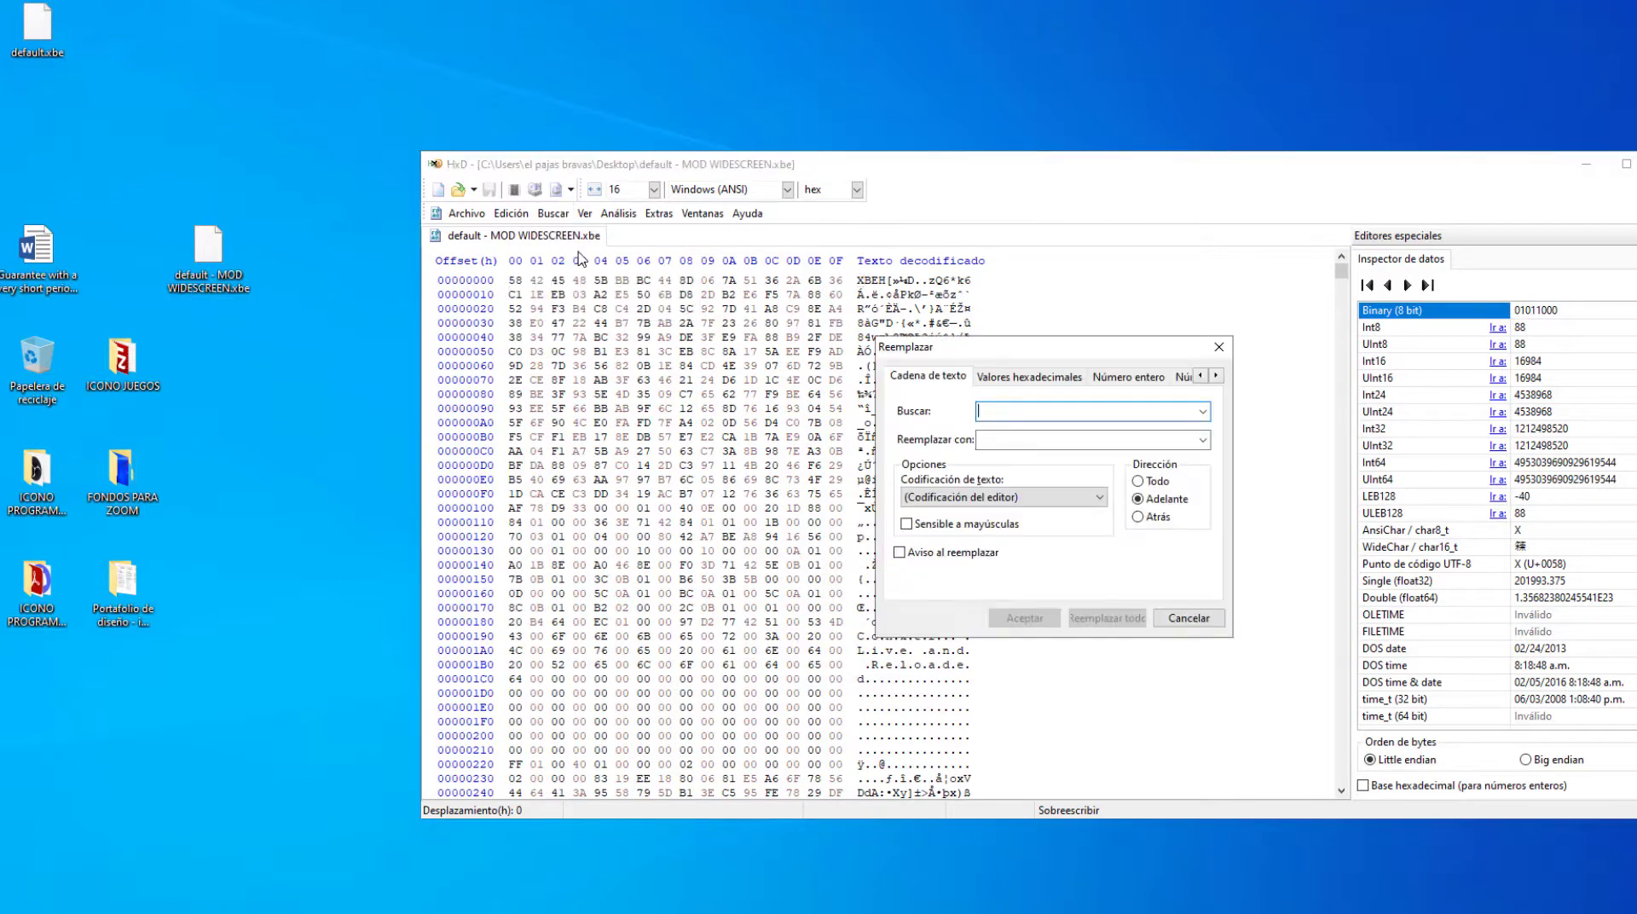
{"action": "left_click", "coordinate": [1019, 378]}
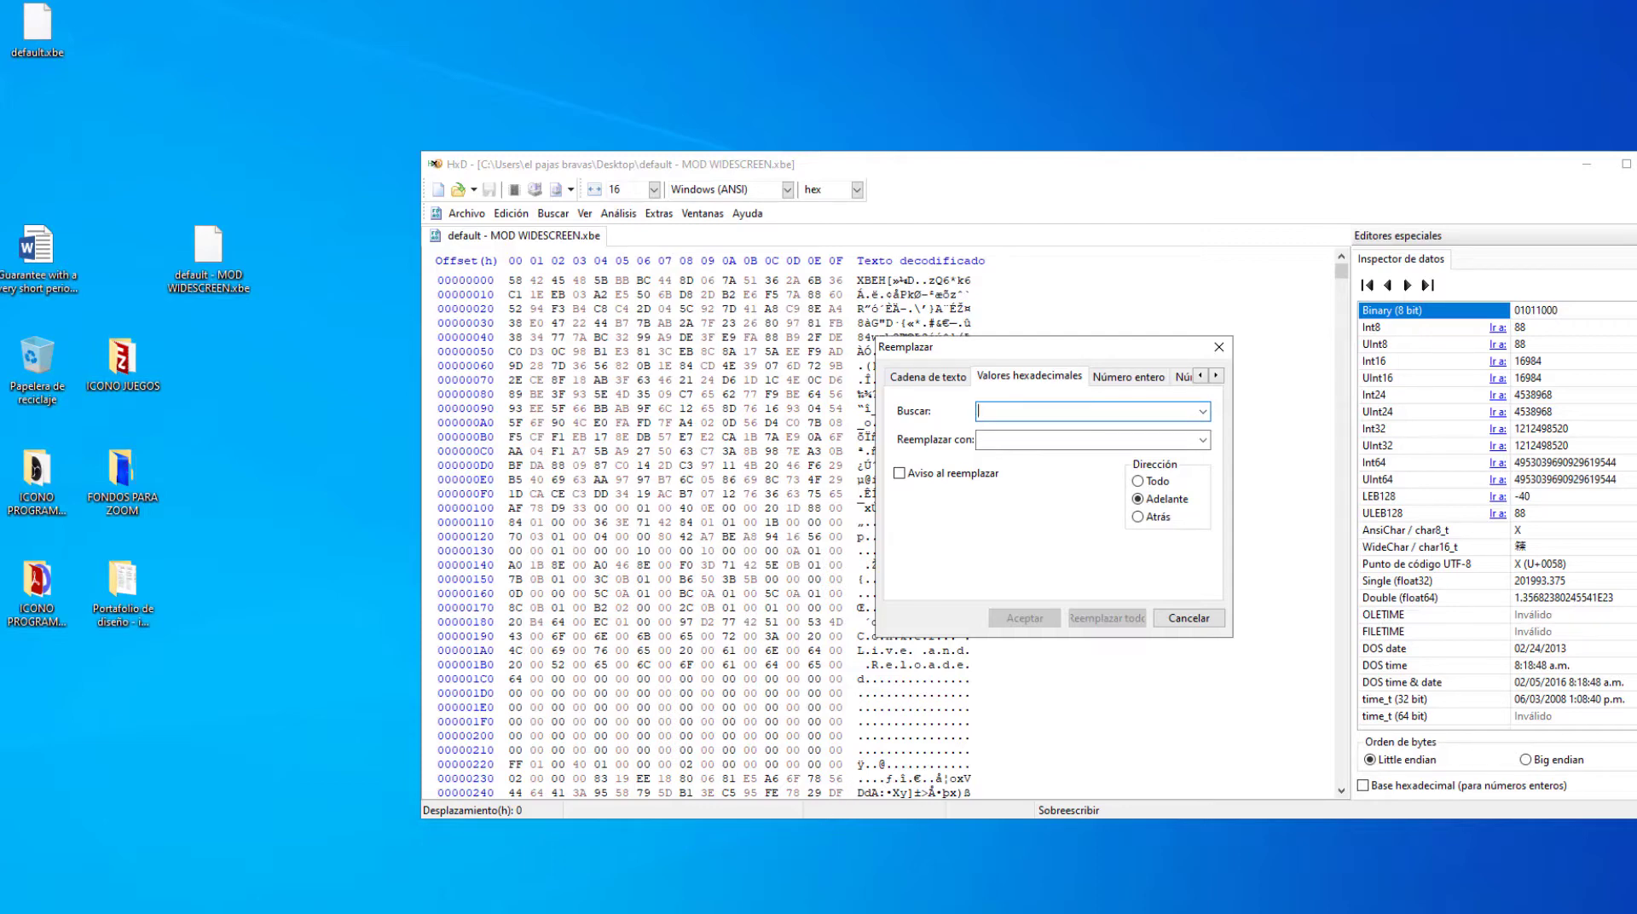
{"action": "mouse_move", "coordinate": [818, 904]}
{"action": "left_click", "coordinate": [835, 857]}
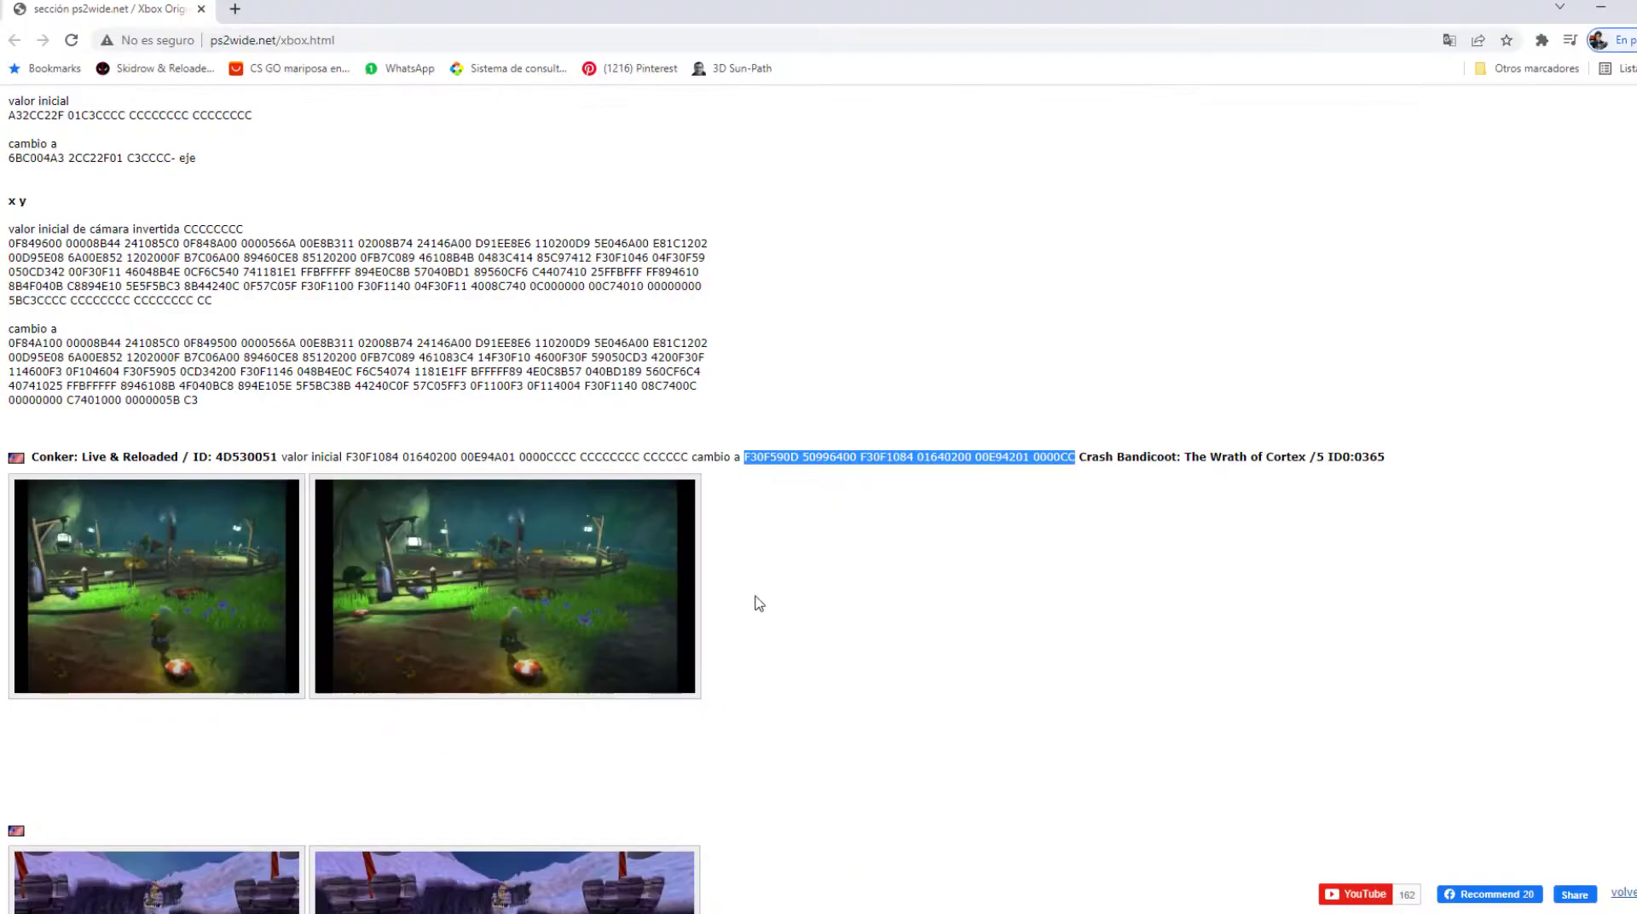
{"action": "left_click", "coordinate": [817, 567]}
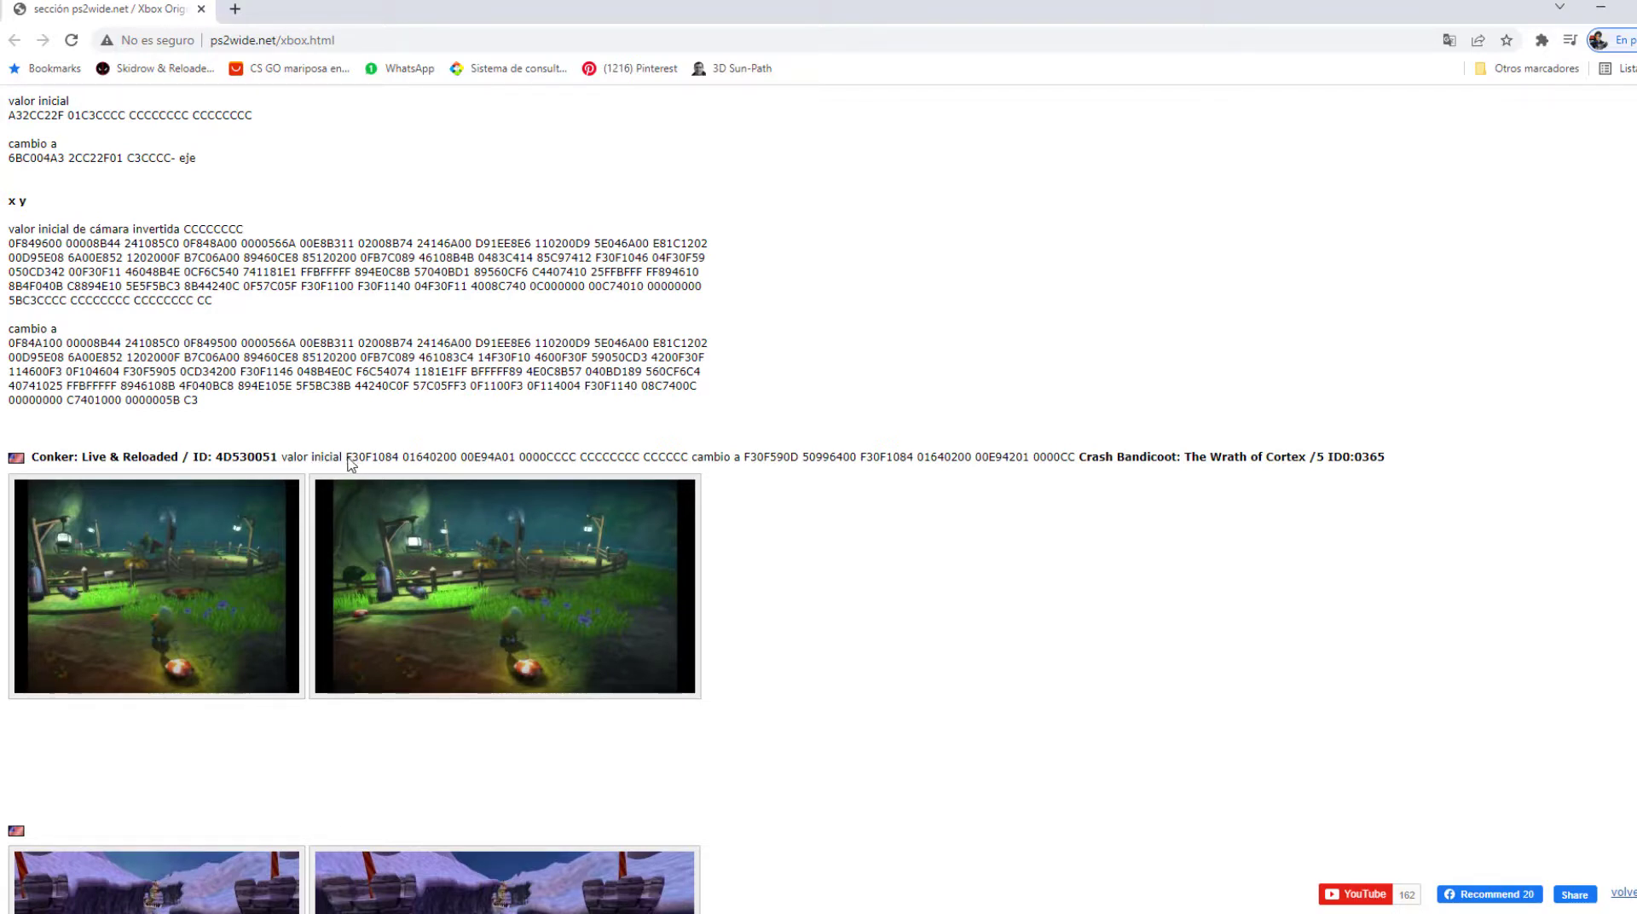
{"action": "left_click_drag", "start_coordinate": [347, 461], "coordinate": [689, 463]}
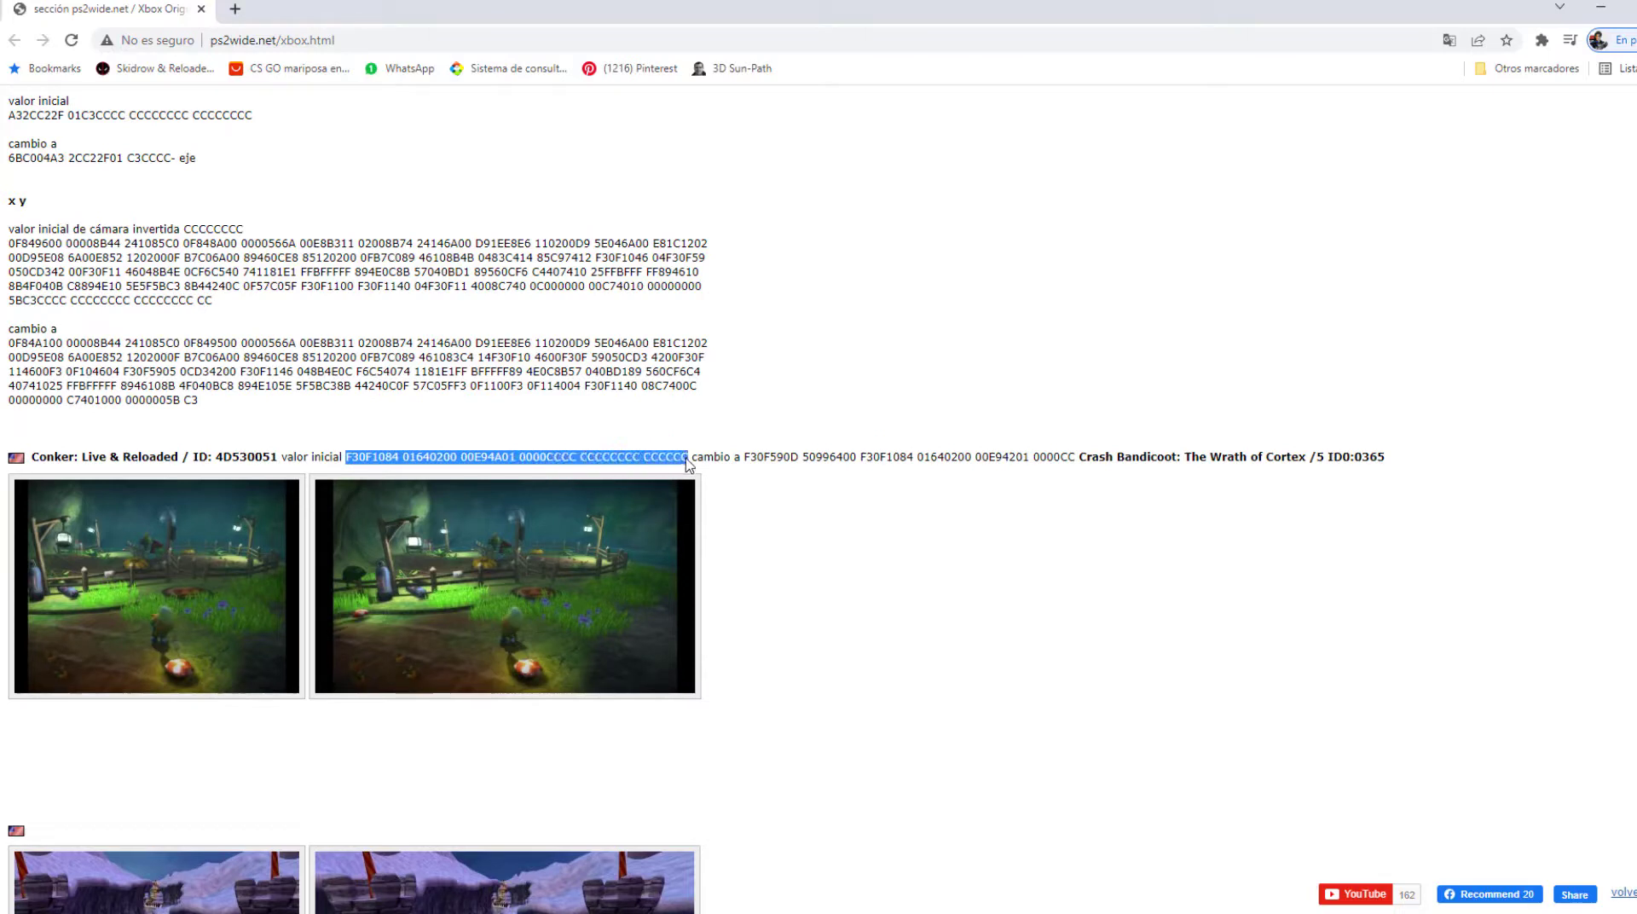
{"action": "right_click", "coordinate": [688, 463]}
{"action": "left_click", "coordinate": [704, 472]}
{"action": "key", "text": "alt+Tab"}
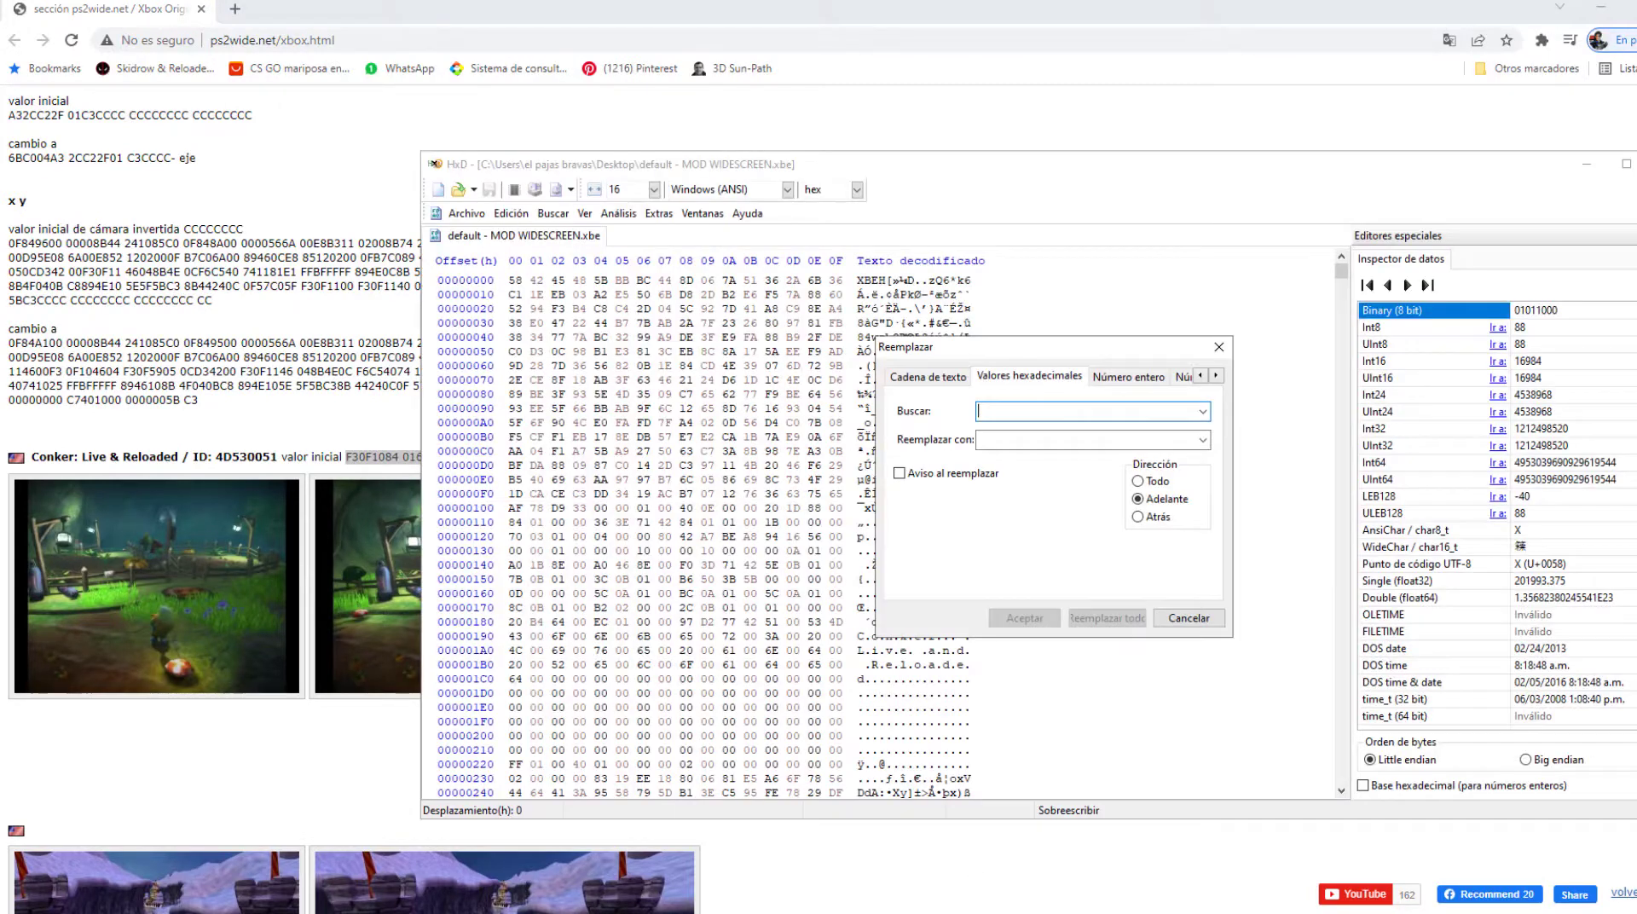
{"action": "right_click", "coordinate": [1010, 414]}
{"action": "left_click", "coordinate": [1053, 492]}
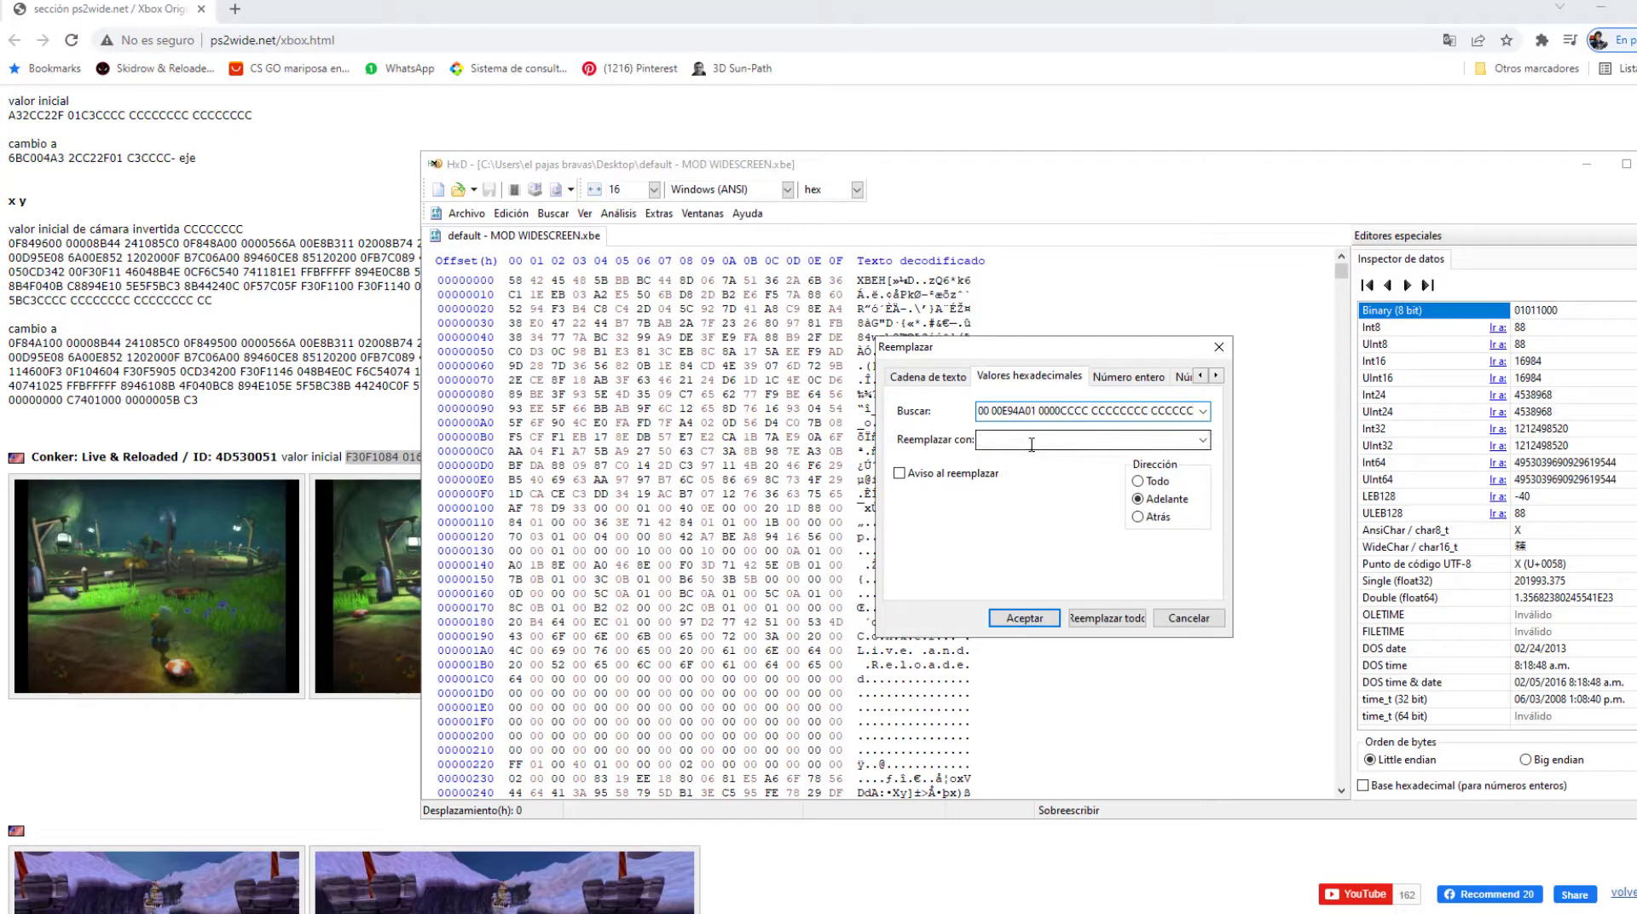
{"action": "left_click", "coordinate": [313, 421]}
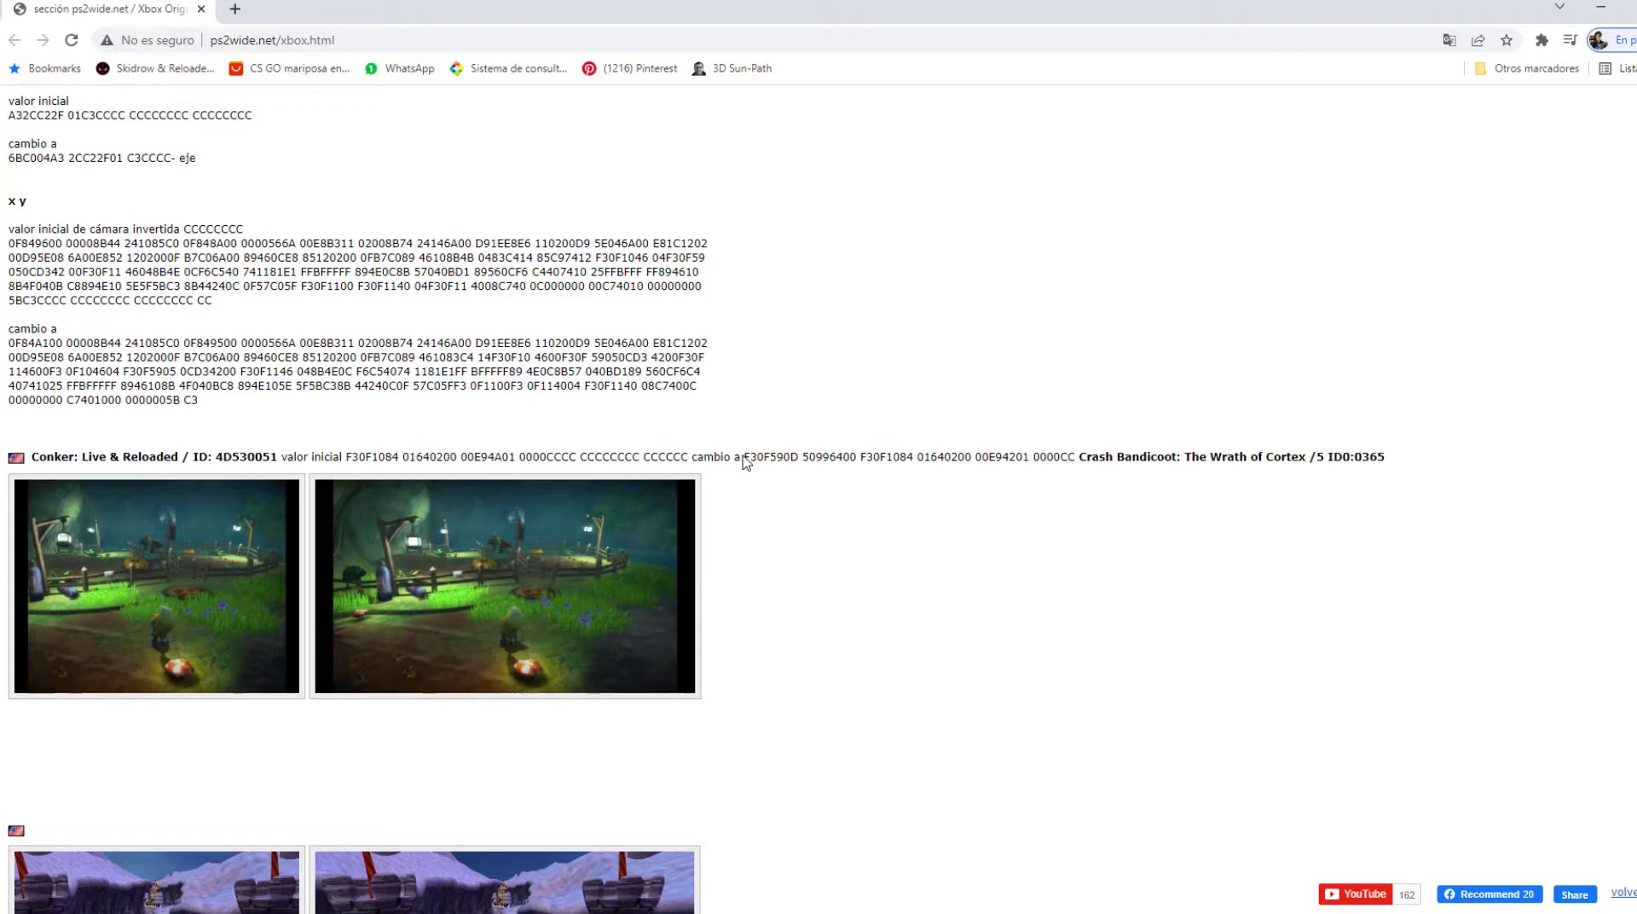
{"action": "left_click_drag", "start_coordinate": [748, 461], "coordinate": [1065, 466]}
{"action": "right_click", "coordinate": [1065, 467]}
{"action": "left_click", "coordinate": [1096, 472]}
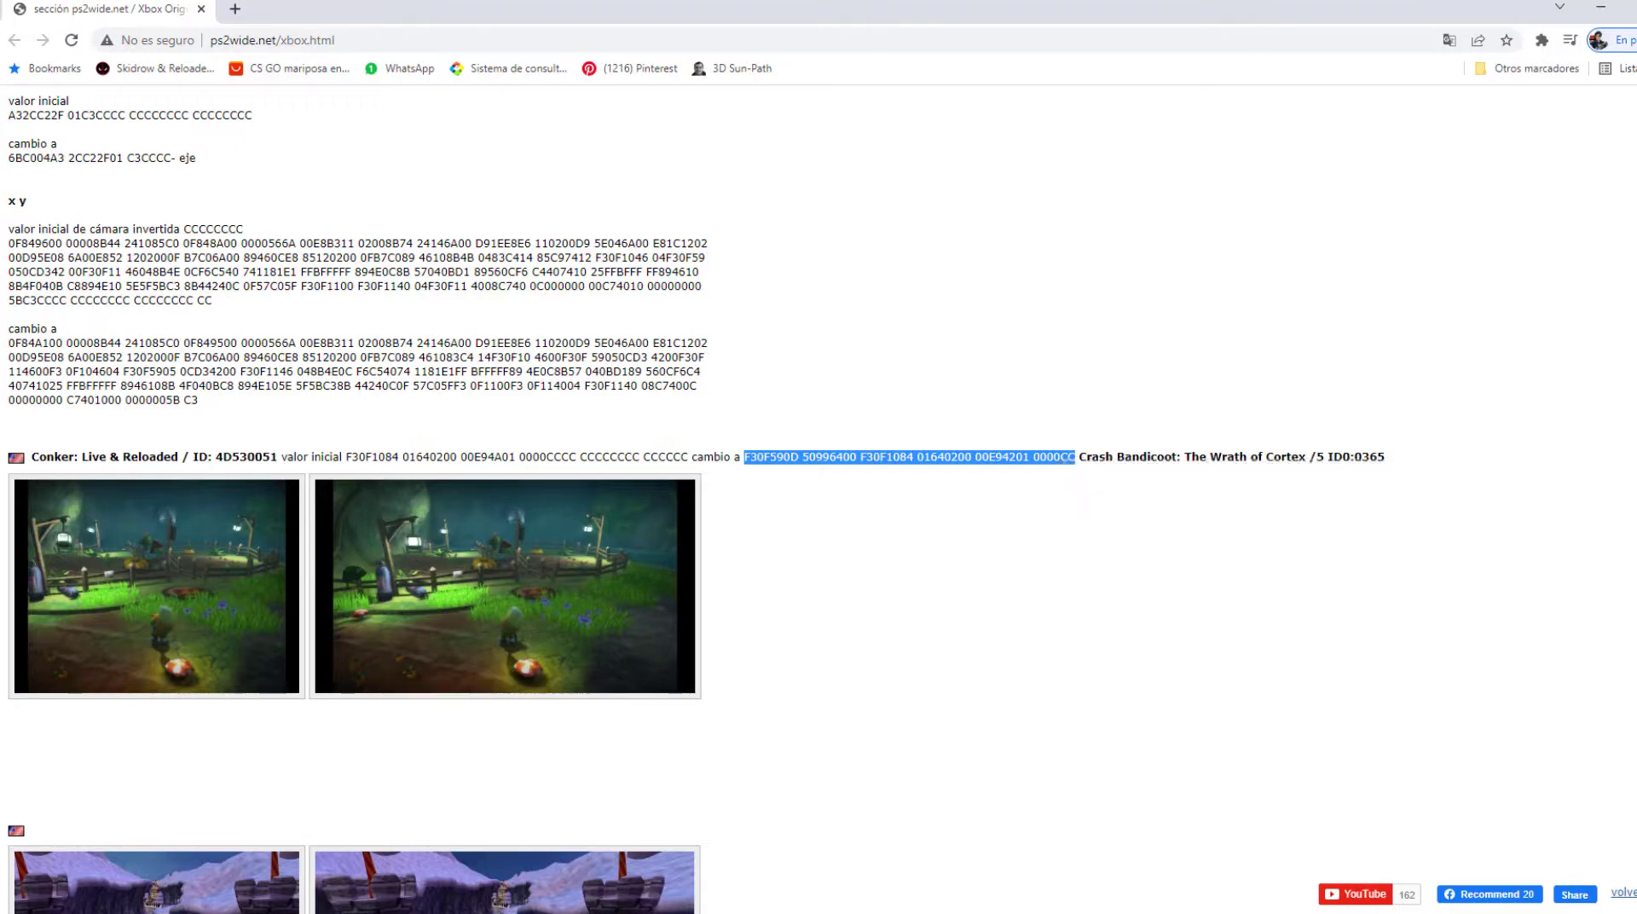
{"action": "key", "text": "alt+Tab"}
{"action": "right_click", "coordinate": [1016, 440]}
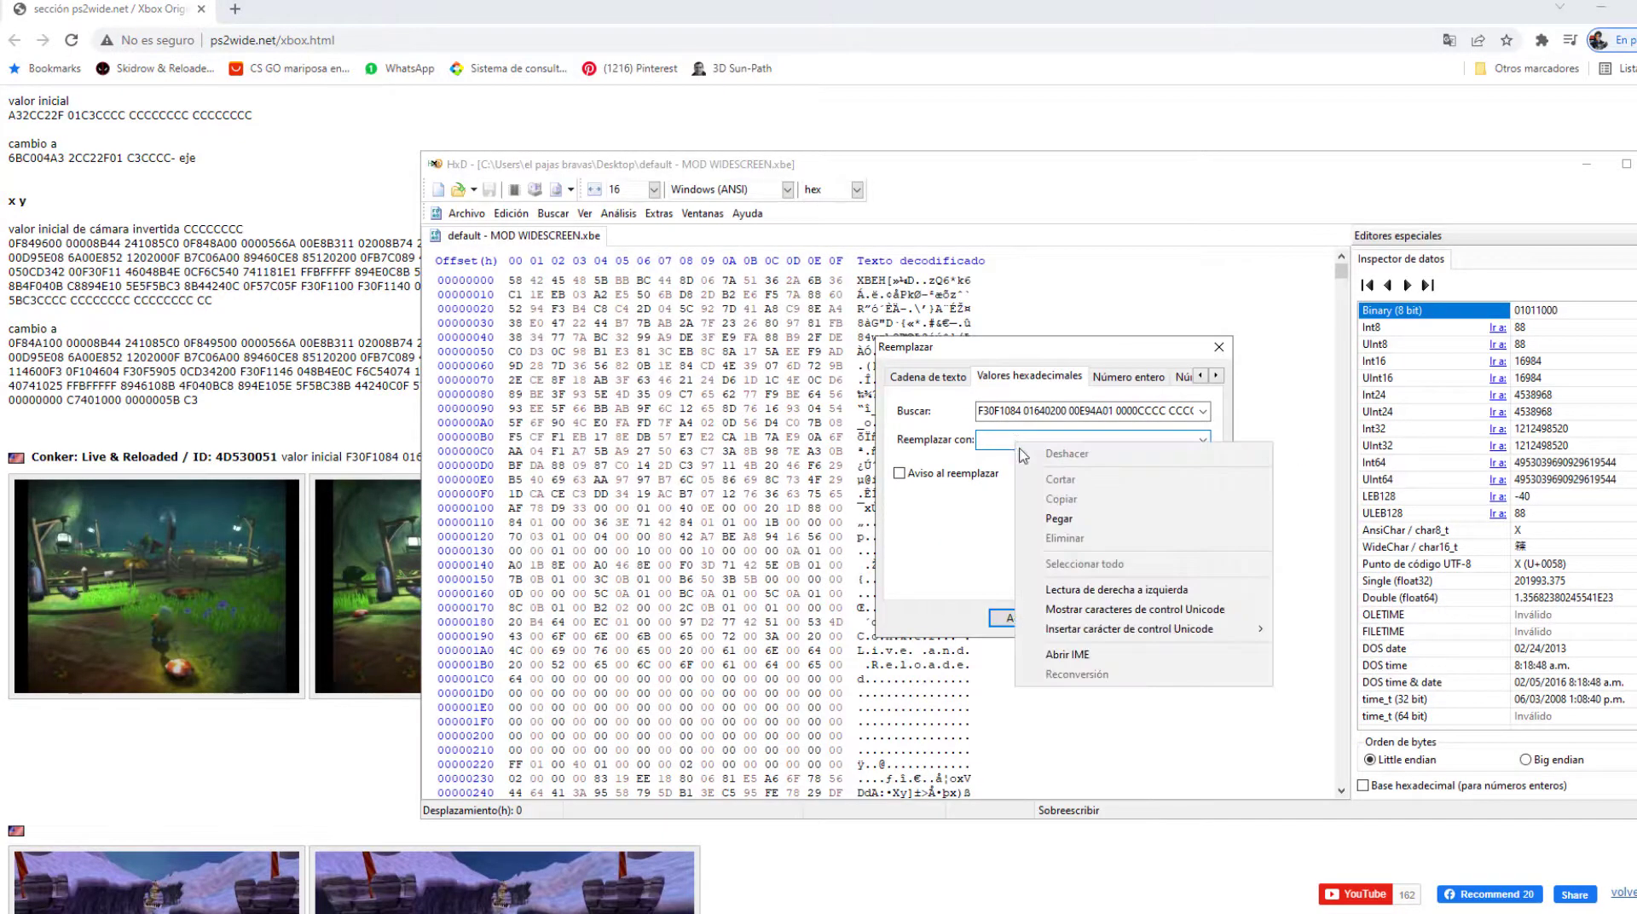
{"action": "left_click", "coordinate": [1076, 522]}
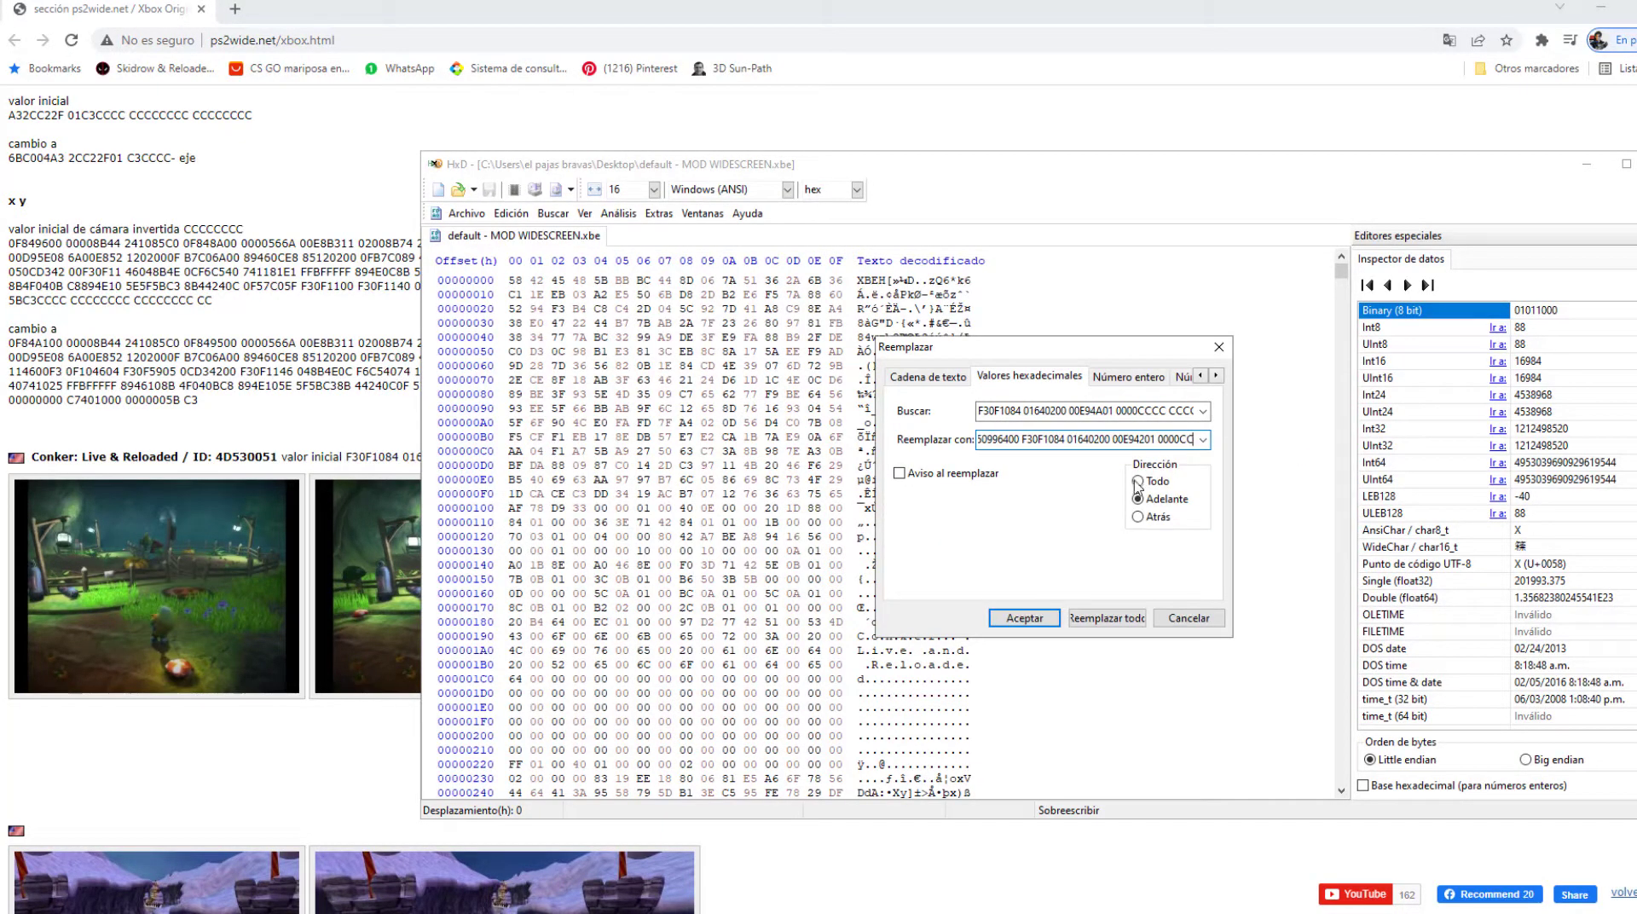
Set the replace direction to the whole file, replace all occurrences, and dismiss the information message
{"action": "left_click", "coordinate": [1144, 483]}
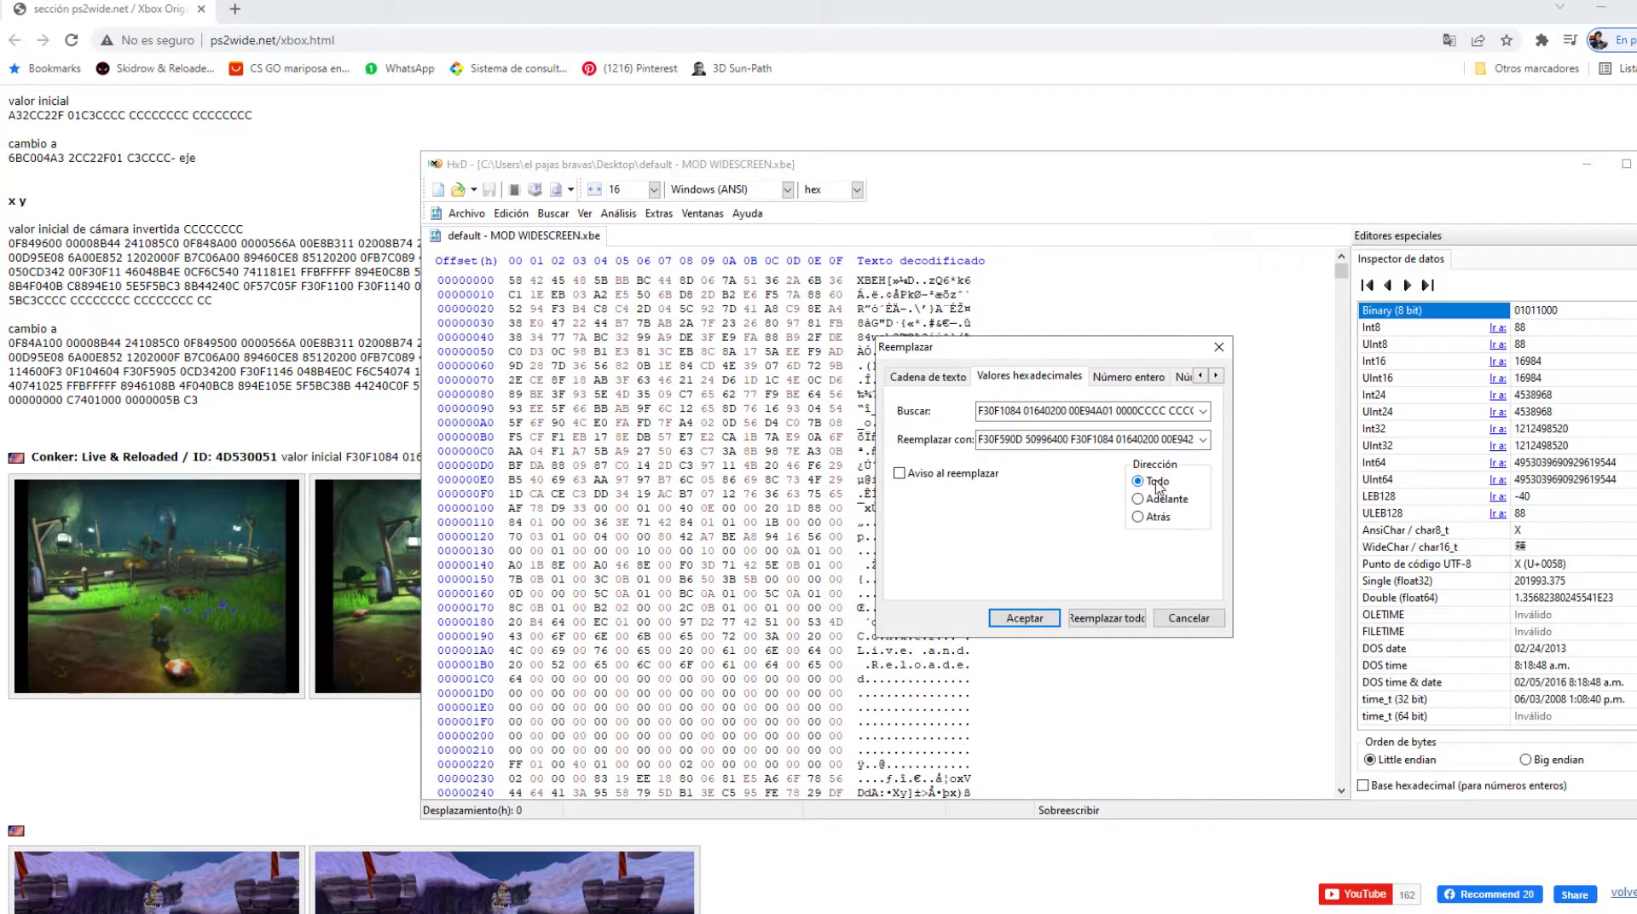
{"action": "left_click", "coordinate": [1108, 618]}
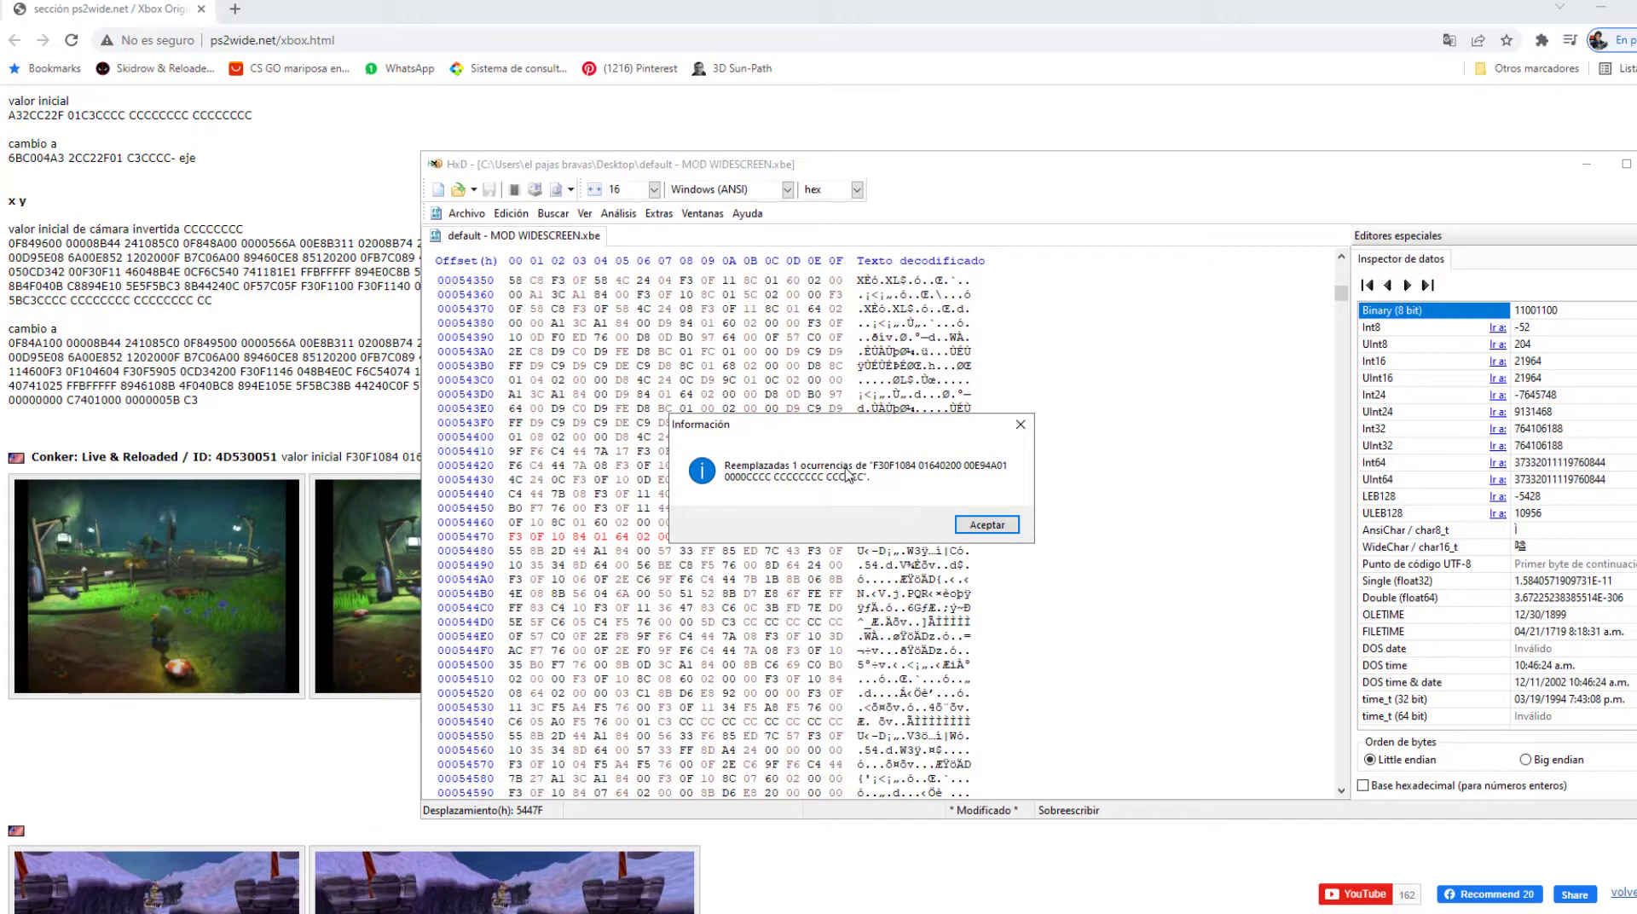
{"action": "left_click", "coordinate": [1009, 525]}
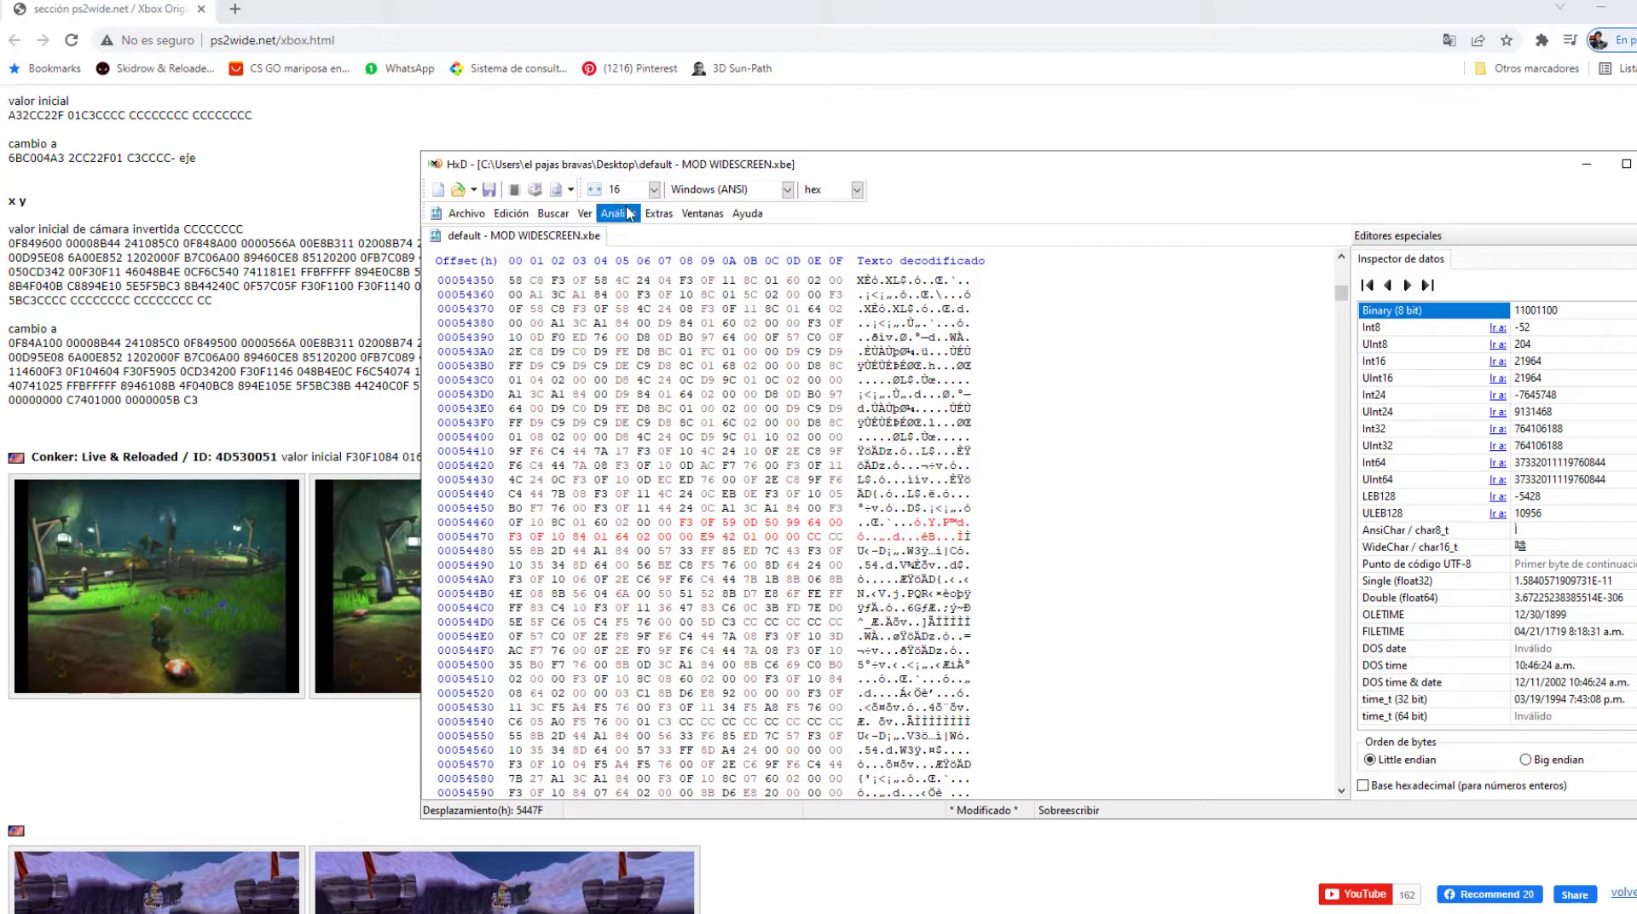
Save the modified file to the desktop, overwriting the existing default - MOD WIDESCREEN.xbe
{"action": "left_click", "coordinate": [465, 214]}
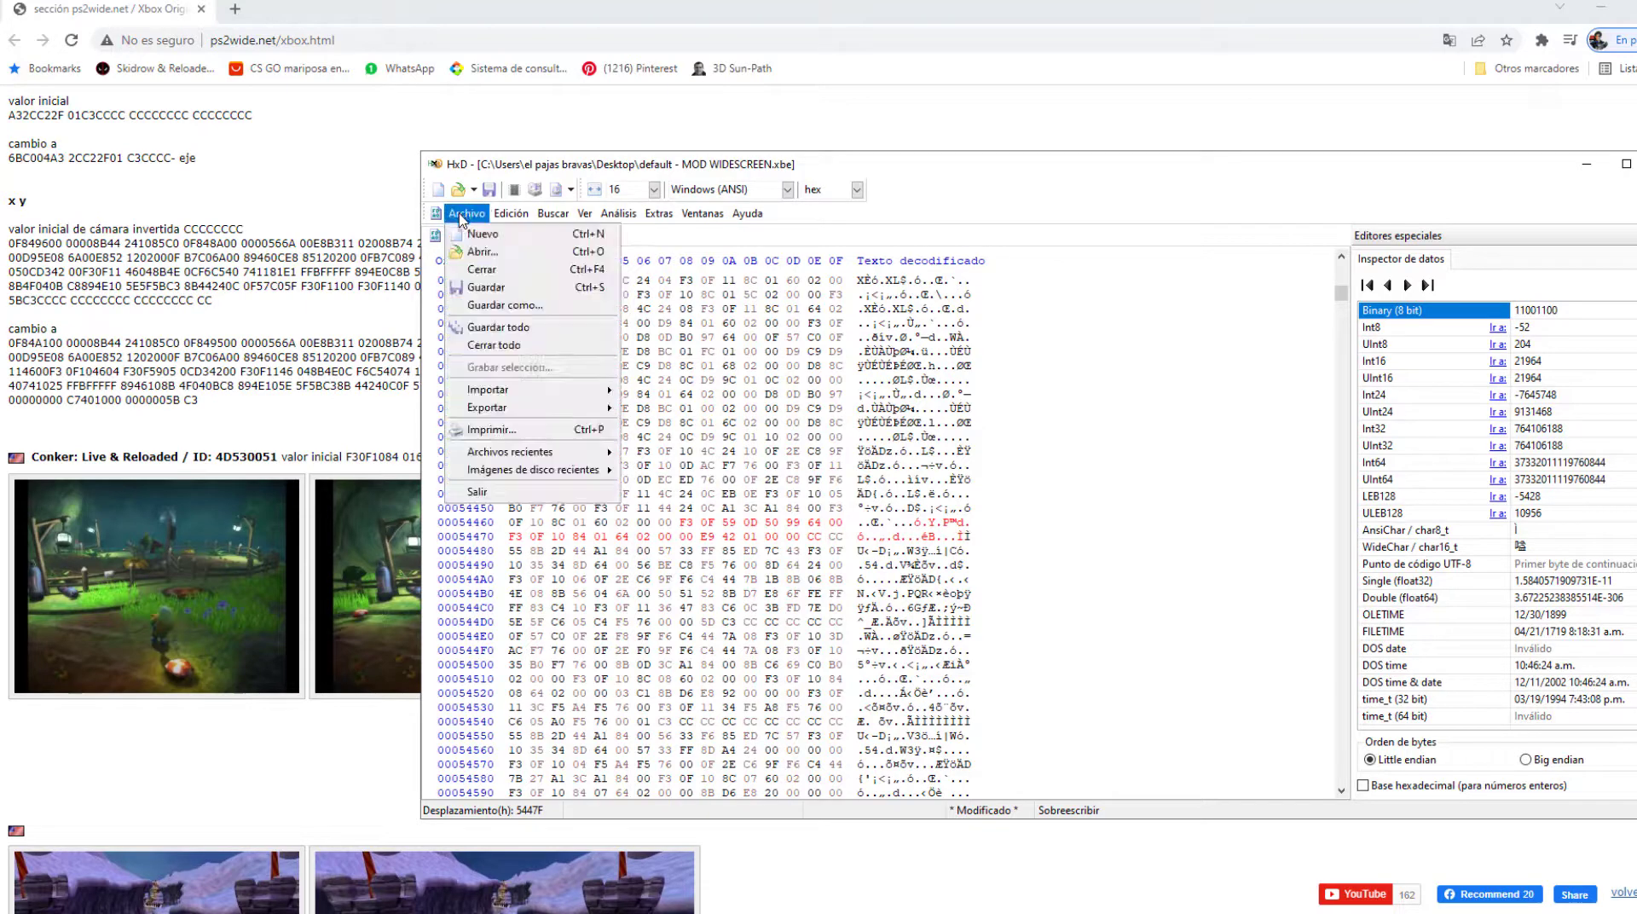
{"action": "left_click", "coordinate": [508, 305]}
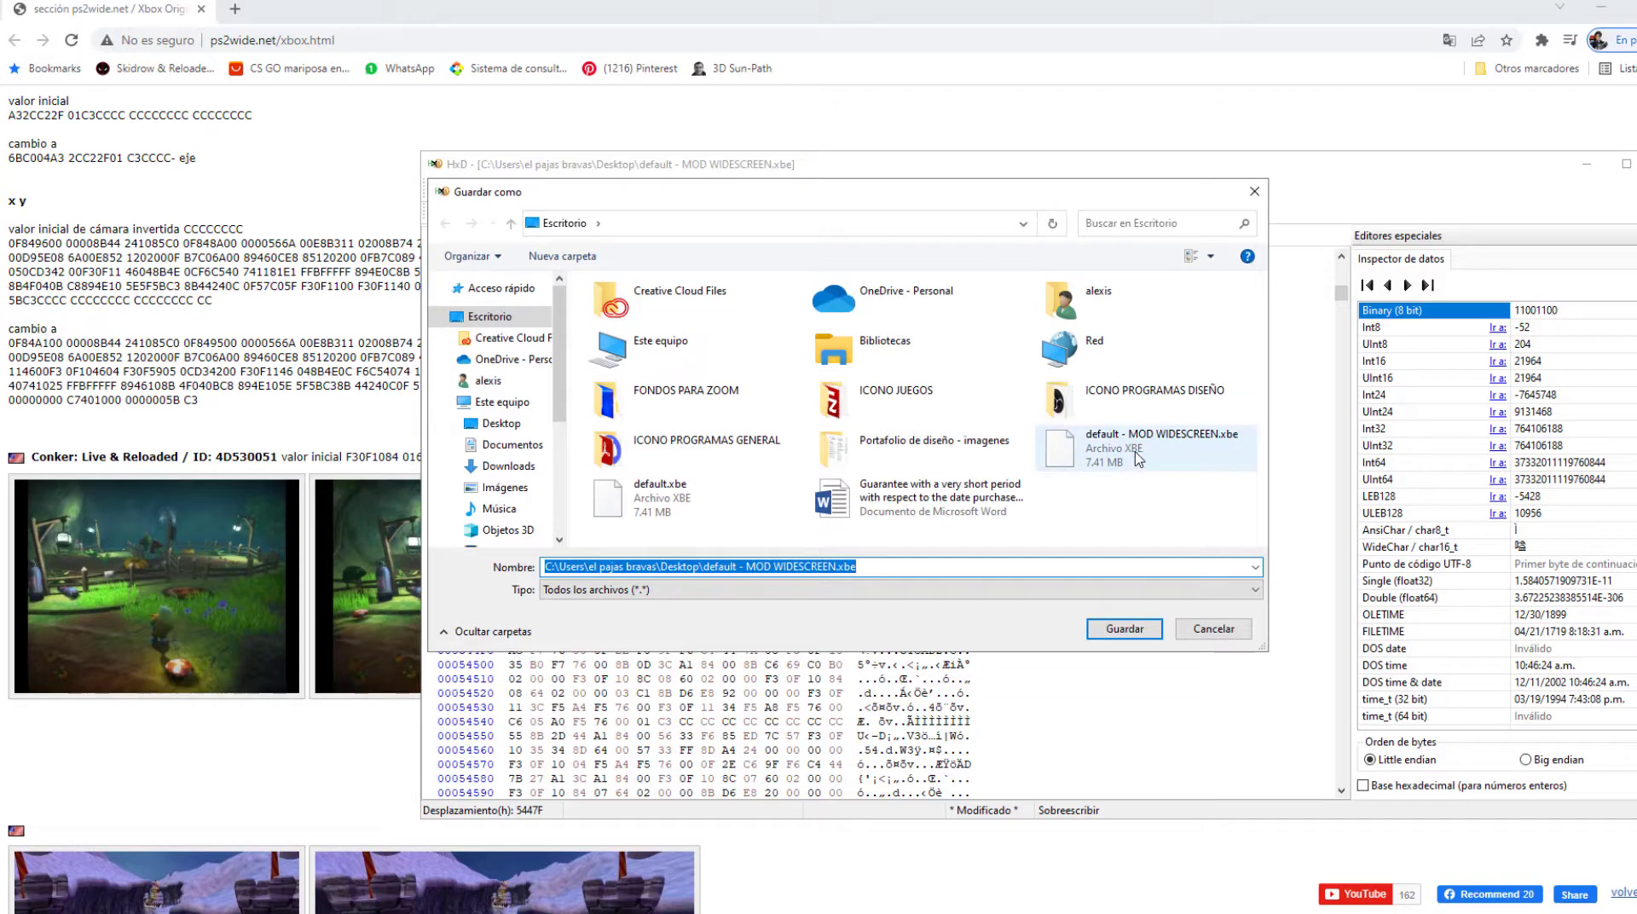
{"action": "left_click", "coordinate": [1136, 460]}
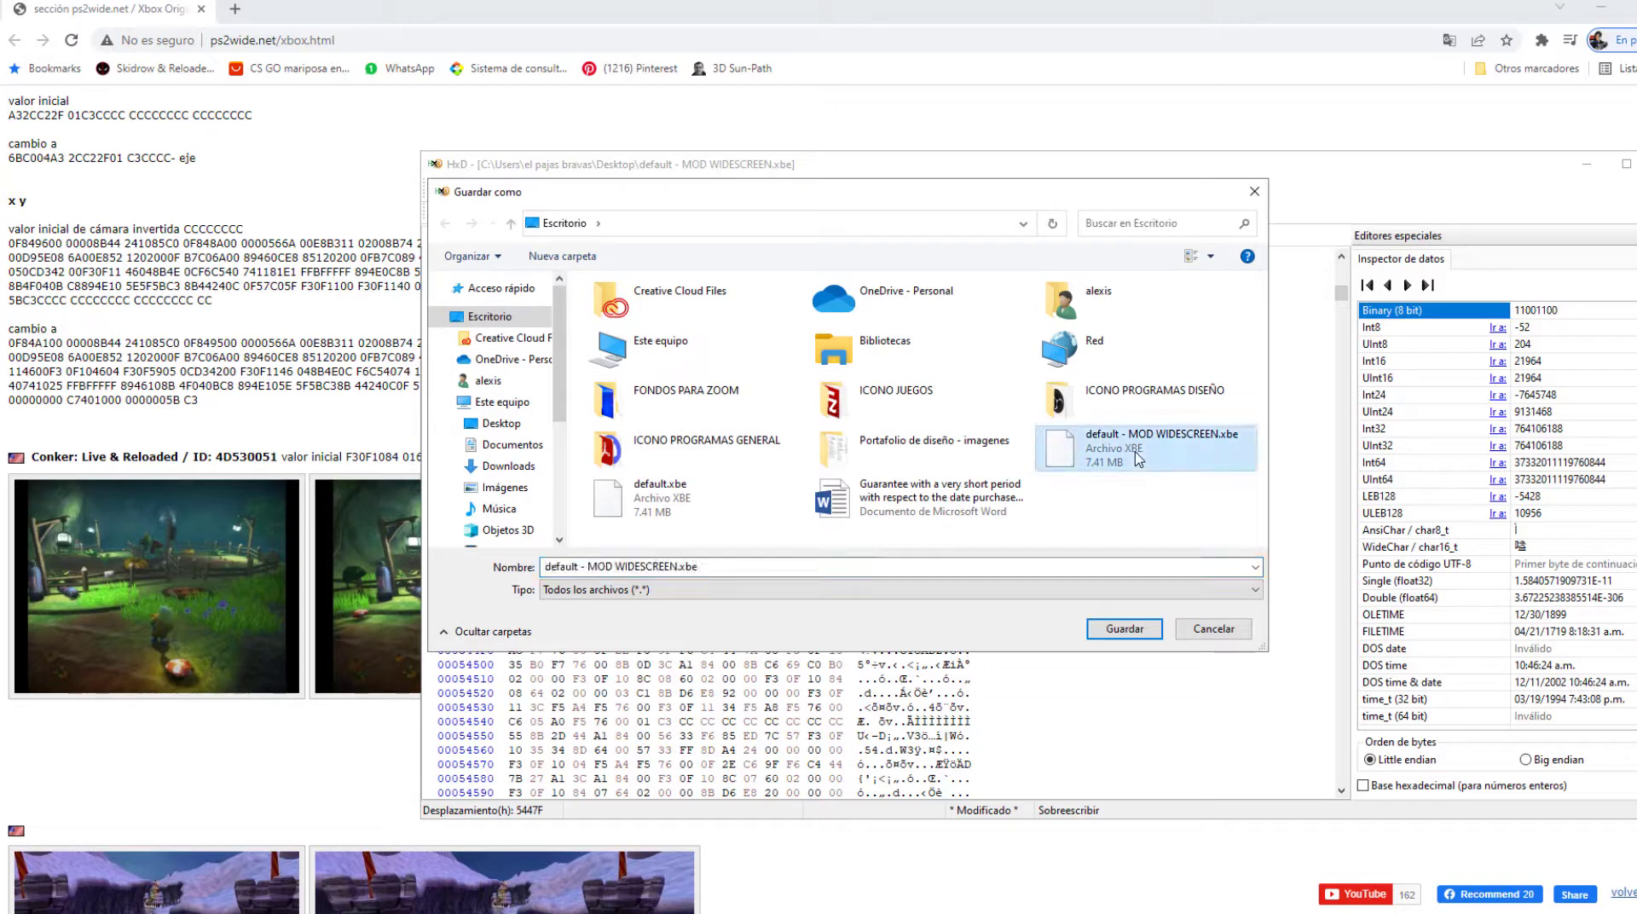
{"action": "left_click", "coordinate": [1139, 629]}
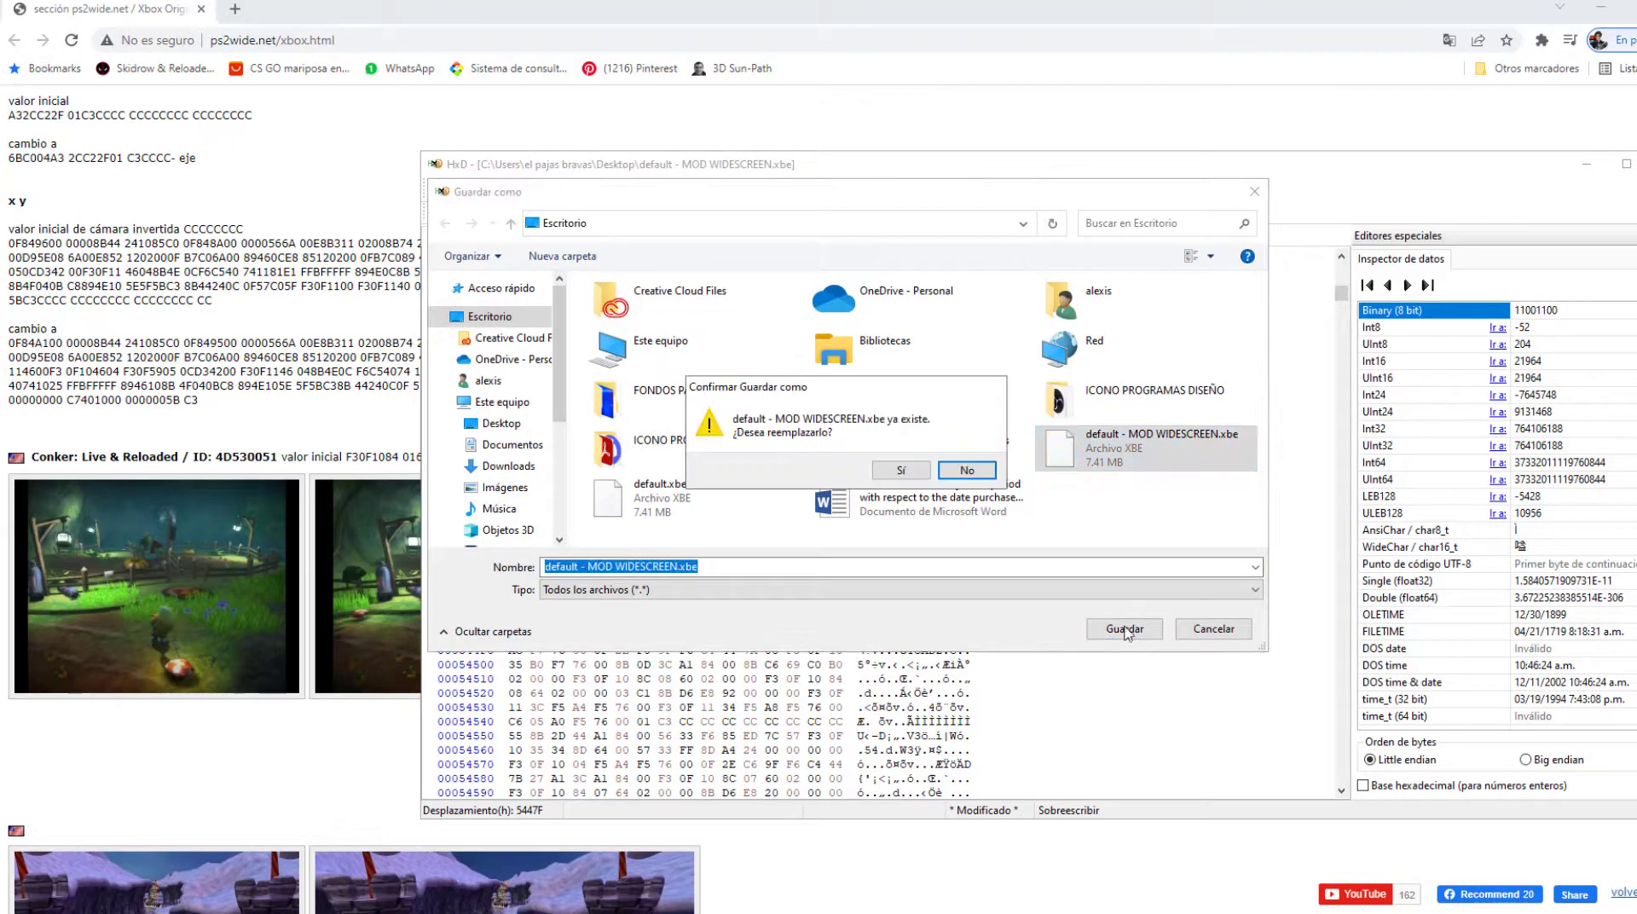
{"action": "left_click", "coordinate": [880, 477]}
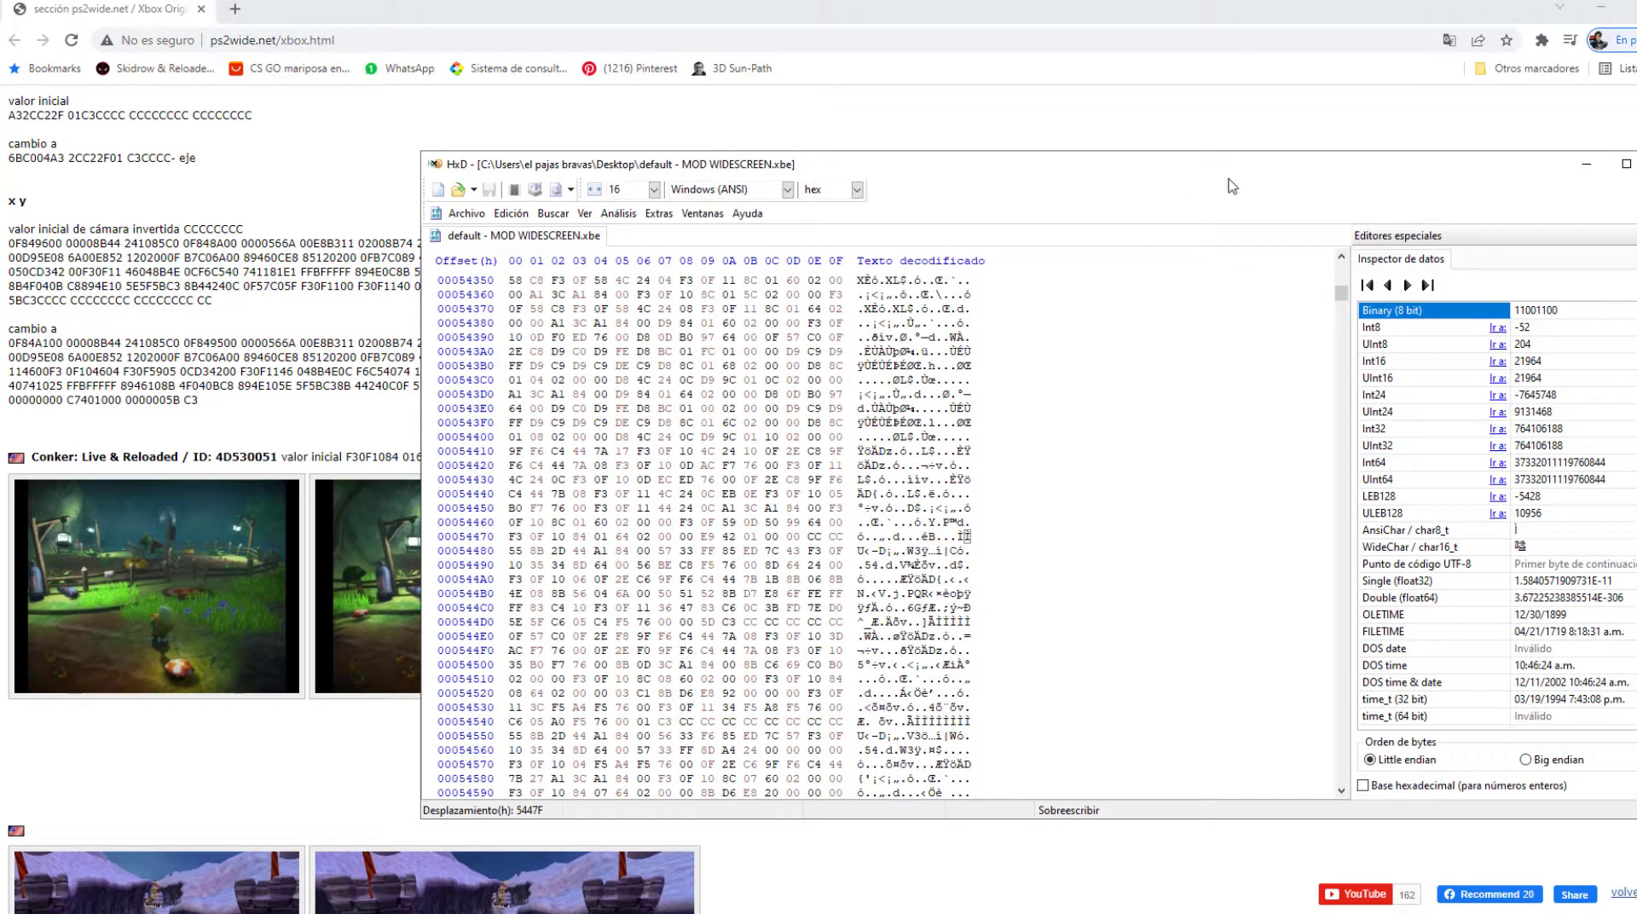
Minimize the browser and HxD, and check the backup and modified XBE files on the desktop
{"action": "left_click", "coordinate": [1596, 8]}
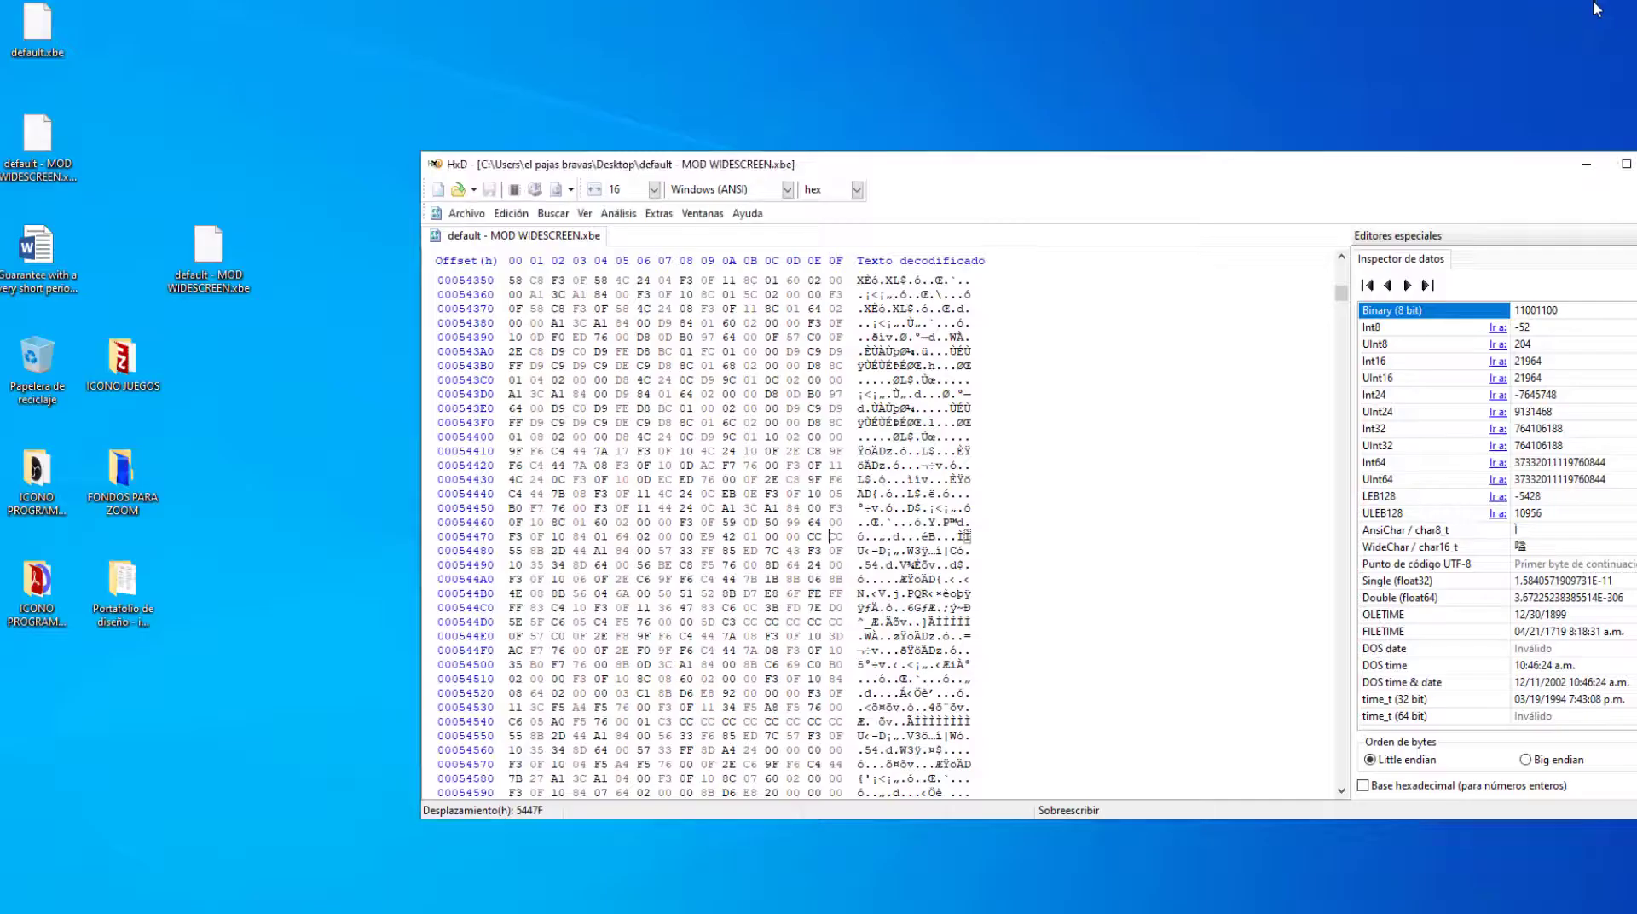
{"action": "left_click", "coordinate": [1585, 165]}
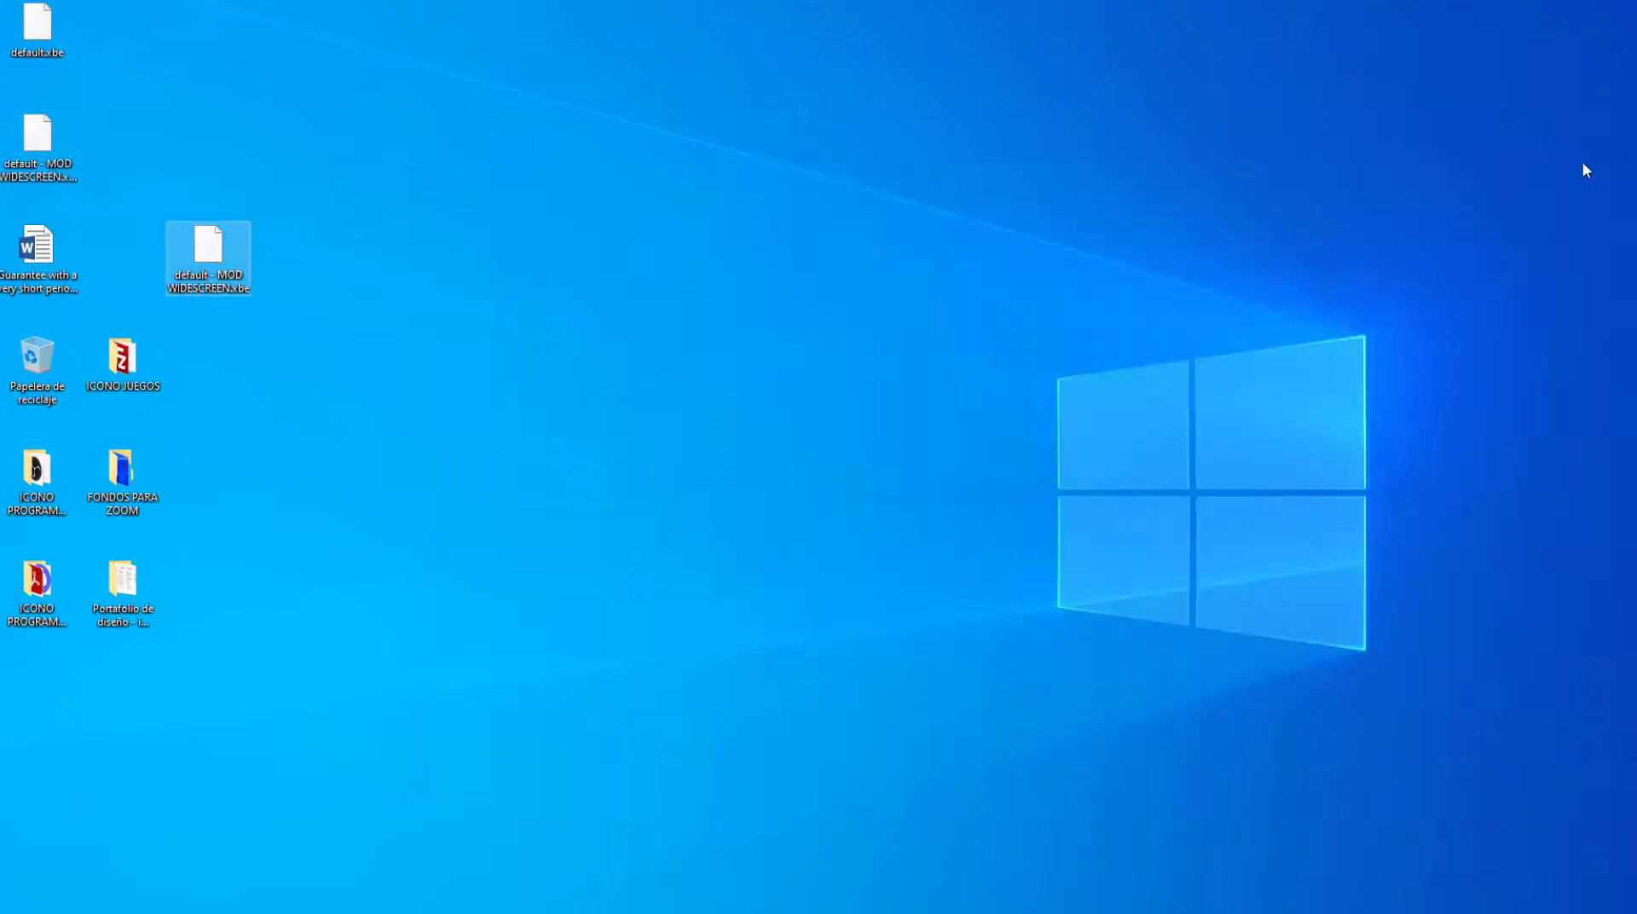
{"action": "left_click", "coordinate": [628, 295]}
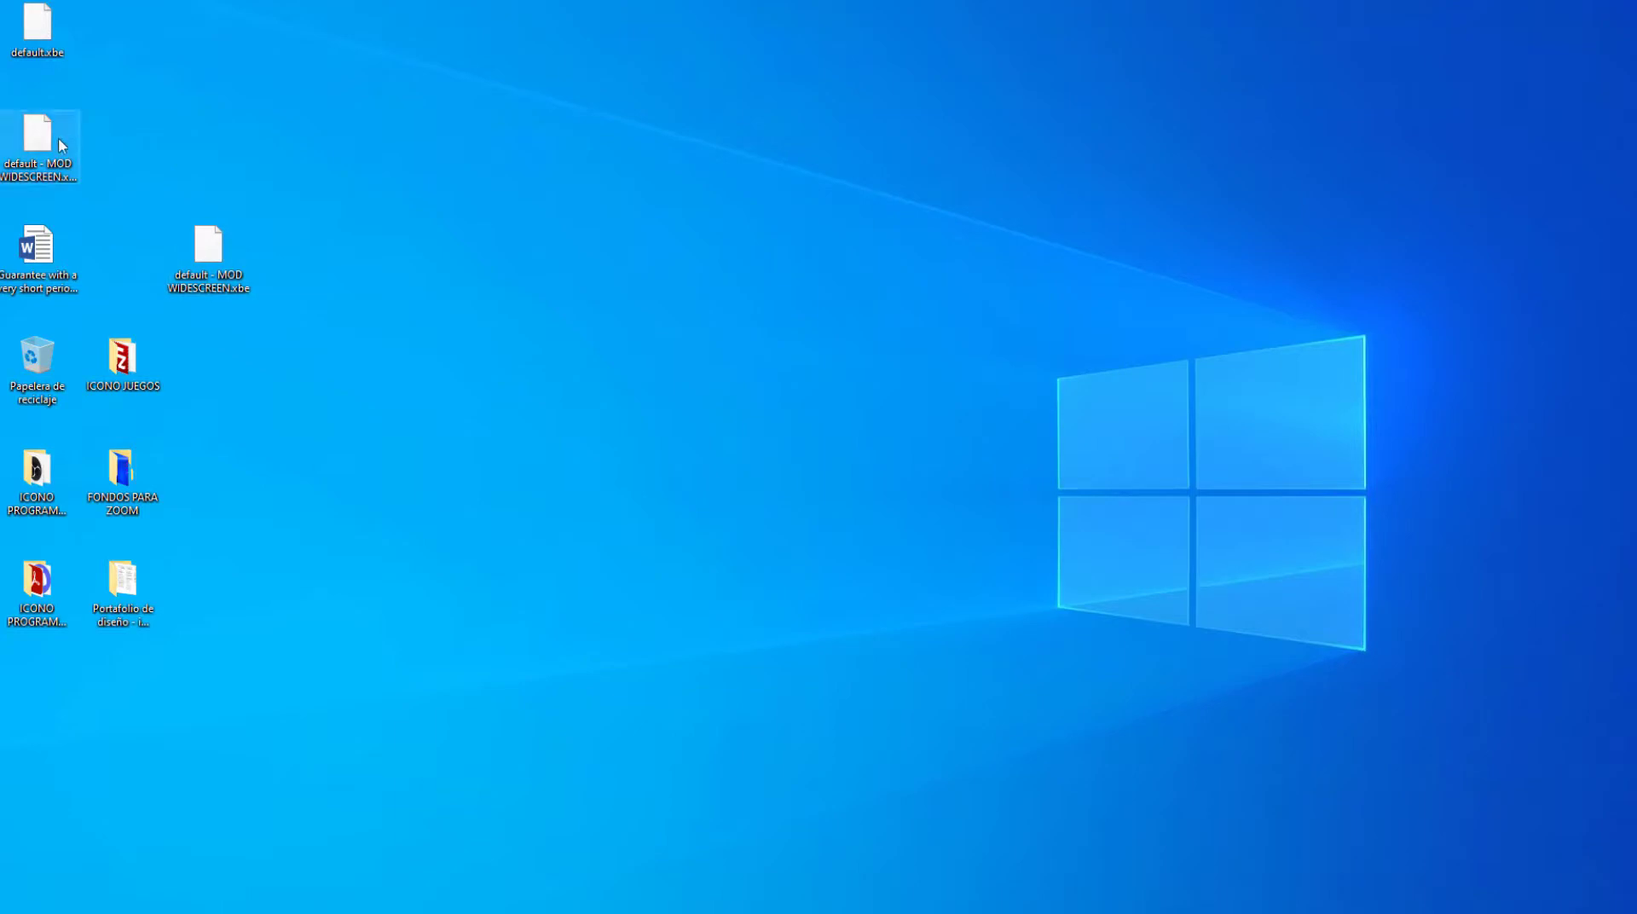
{"action": "mouse_move", "coordinate": [47, 151]}
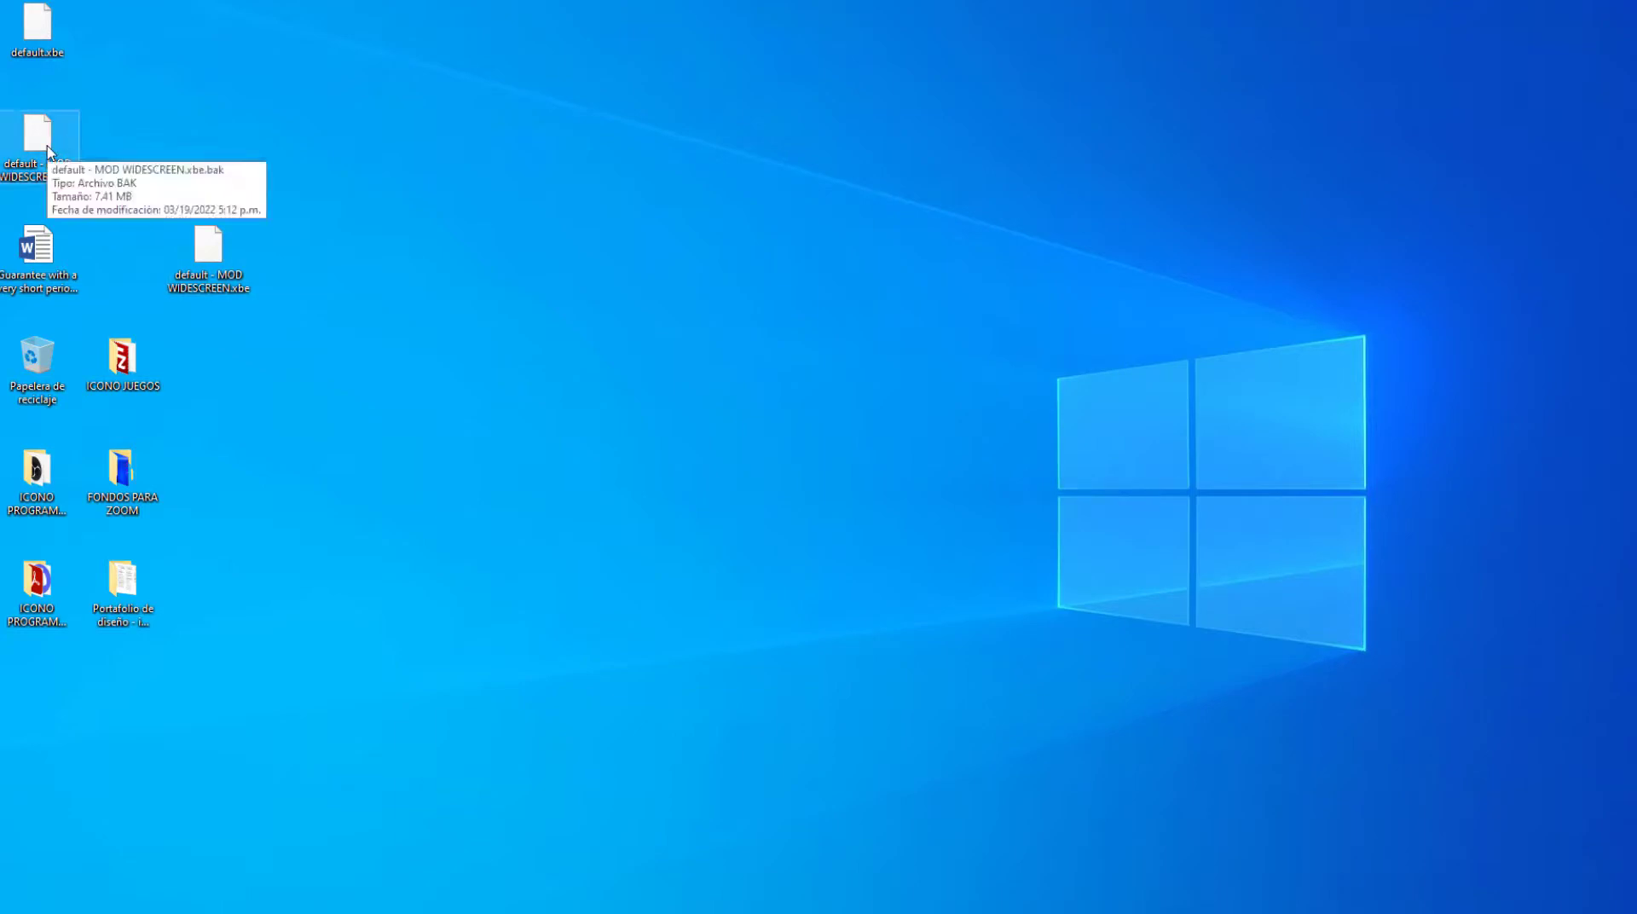
{"action": "mouse_move", "coordinate": [186, 277]}
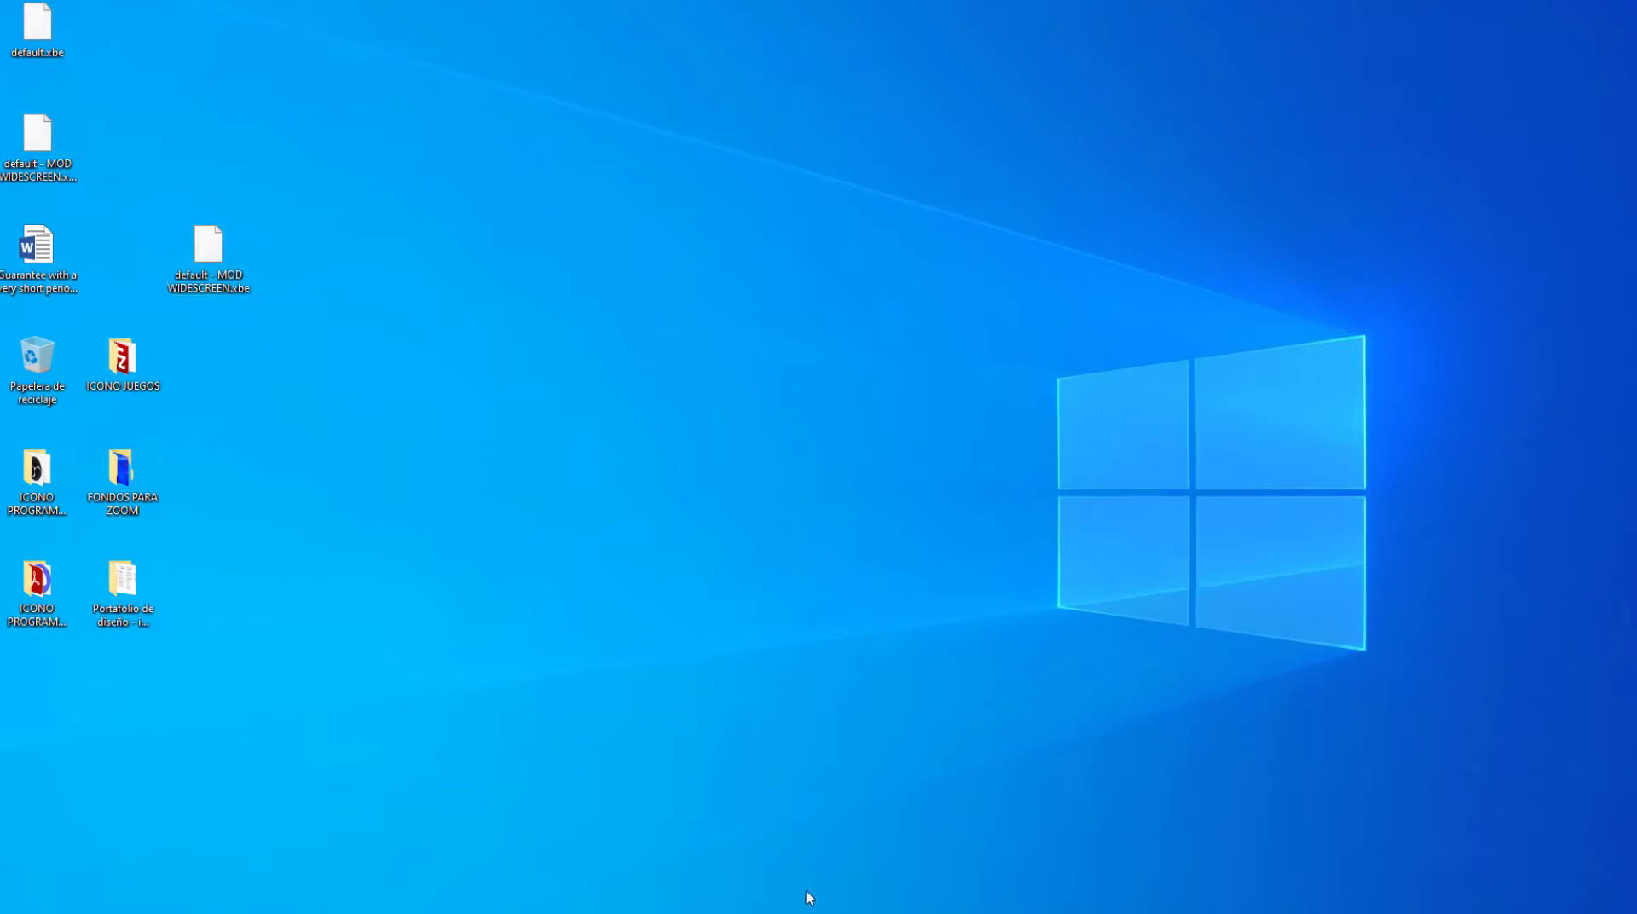
Launch C-XBox Tool.exe from the C-Box folder inside CONVERTIDOR DE JUEGOS A ISO
{"action": "mouse_move", "coordinate": [802, 913]}
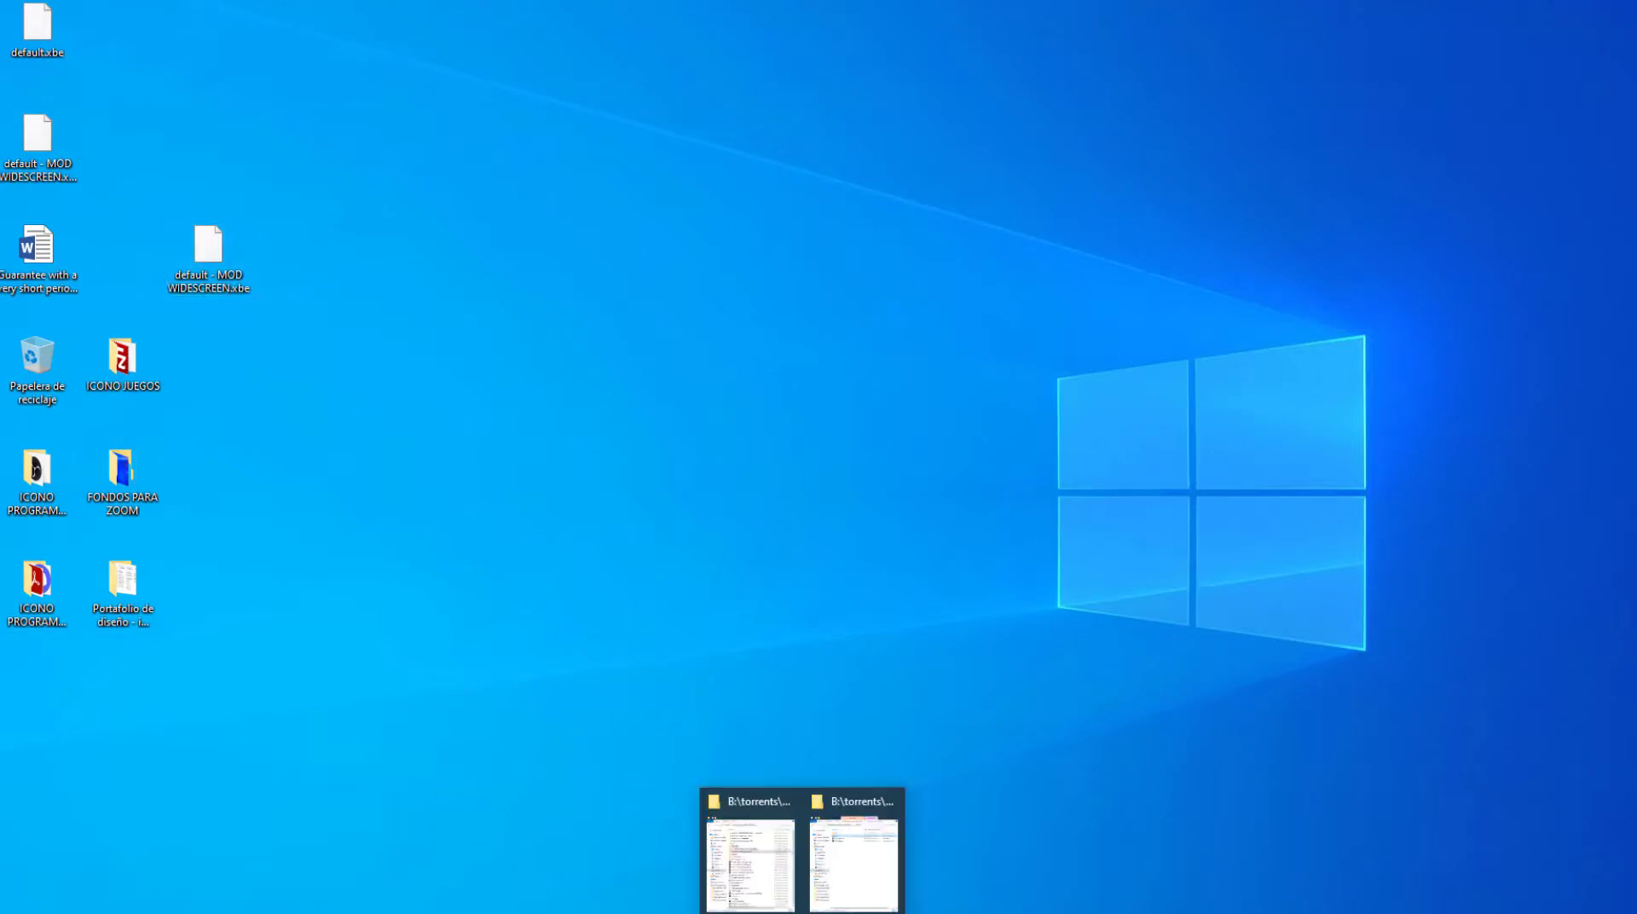
{"action": "left_click", "coordinate": [771, 861]}
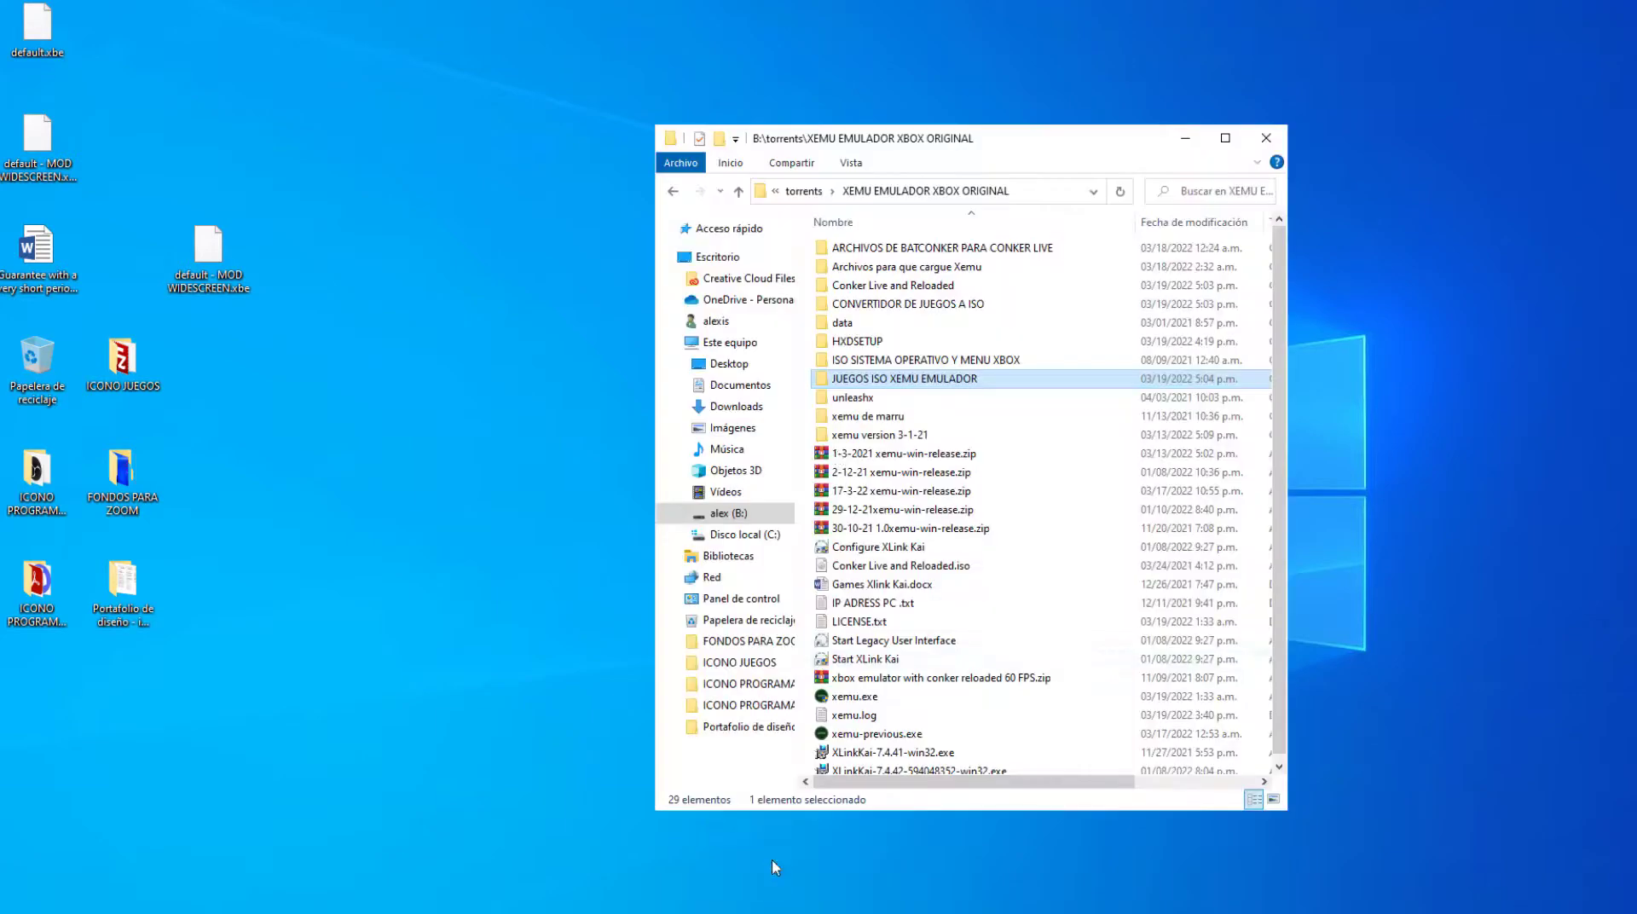
{"action": "double_click", "coordinate": [878, 300]}
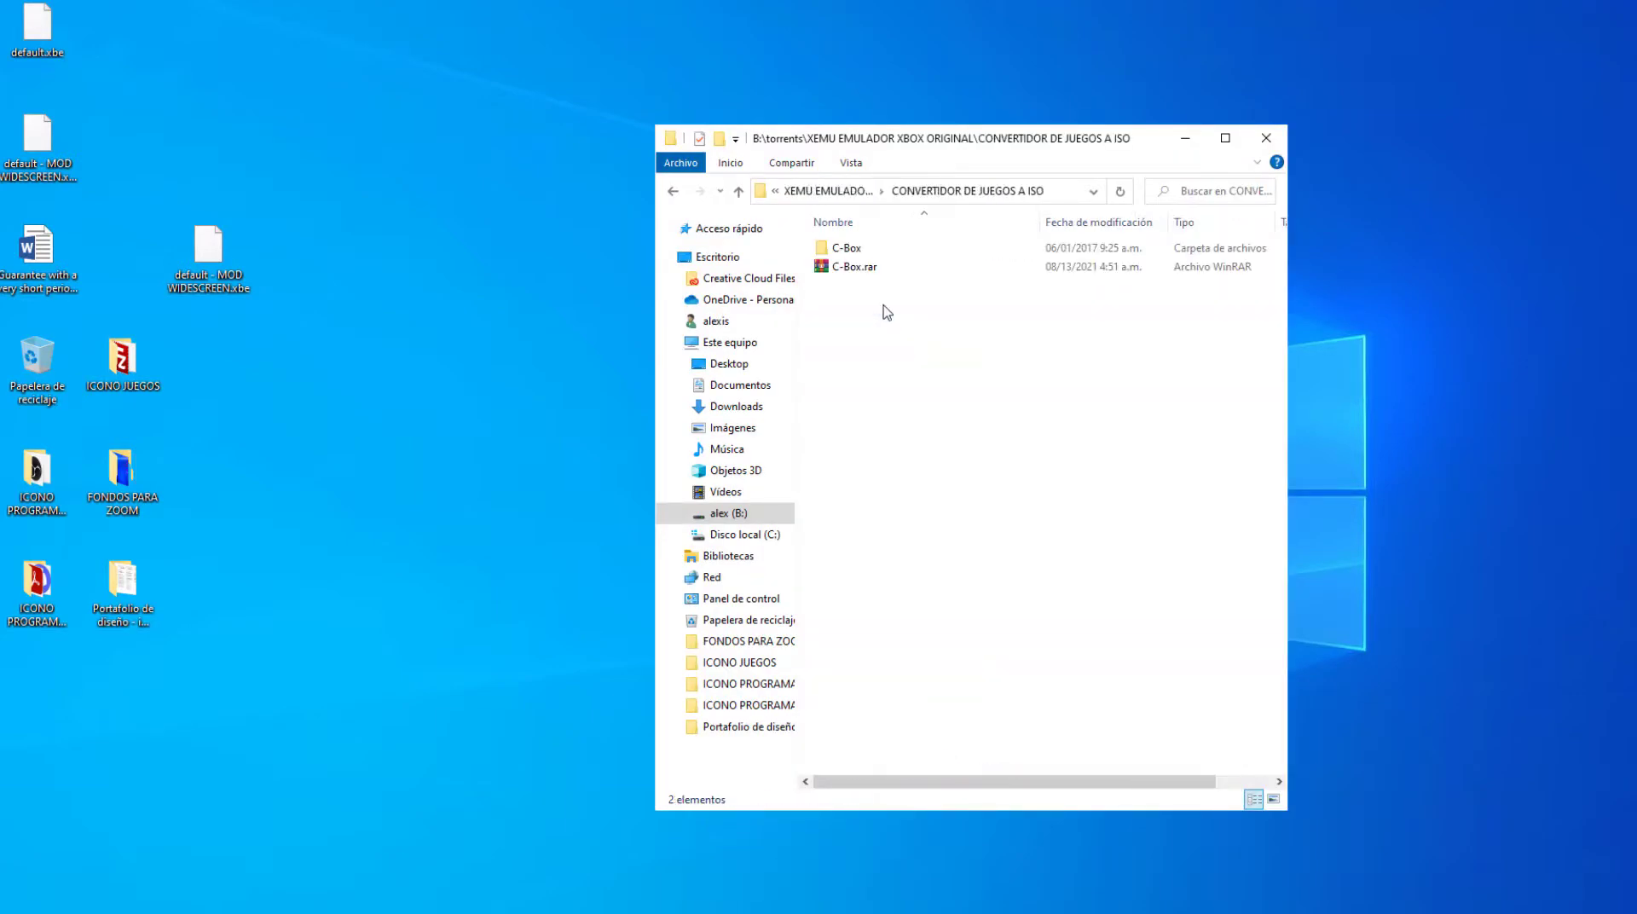
{"action": "double_click", "coordinate": [864, 250]}
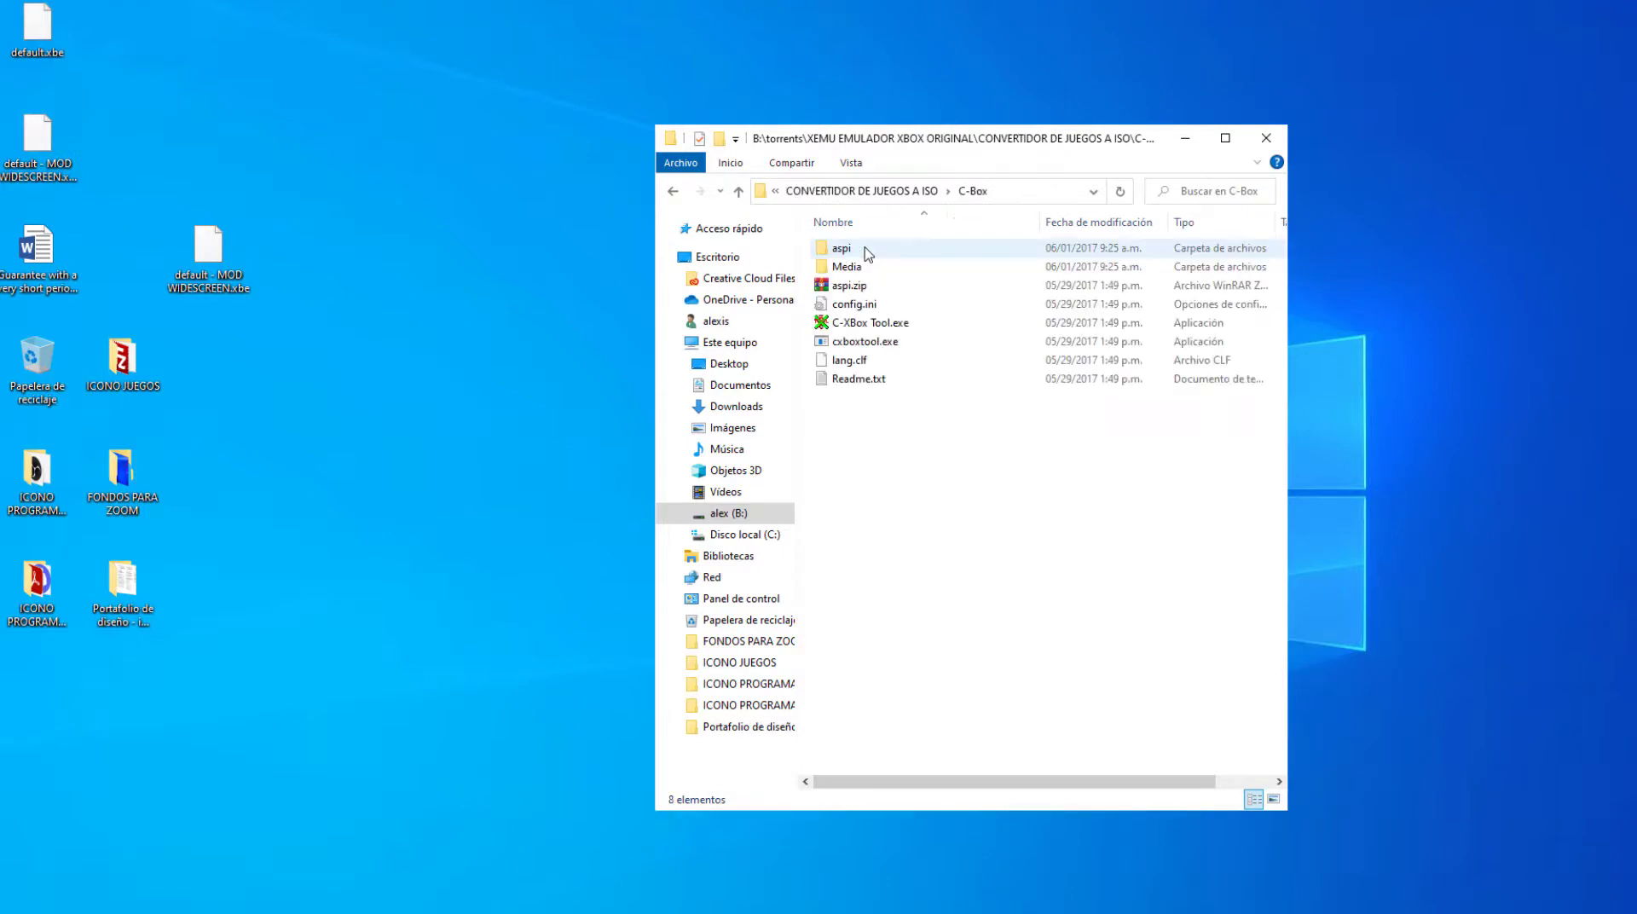
{"action": "double_click", "coordinate": [873, 324]}
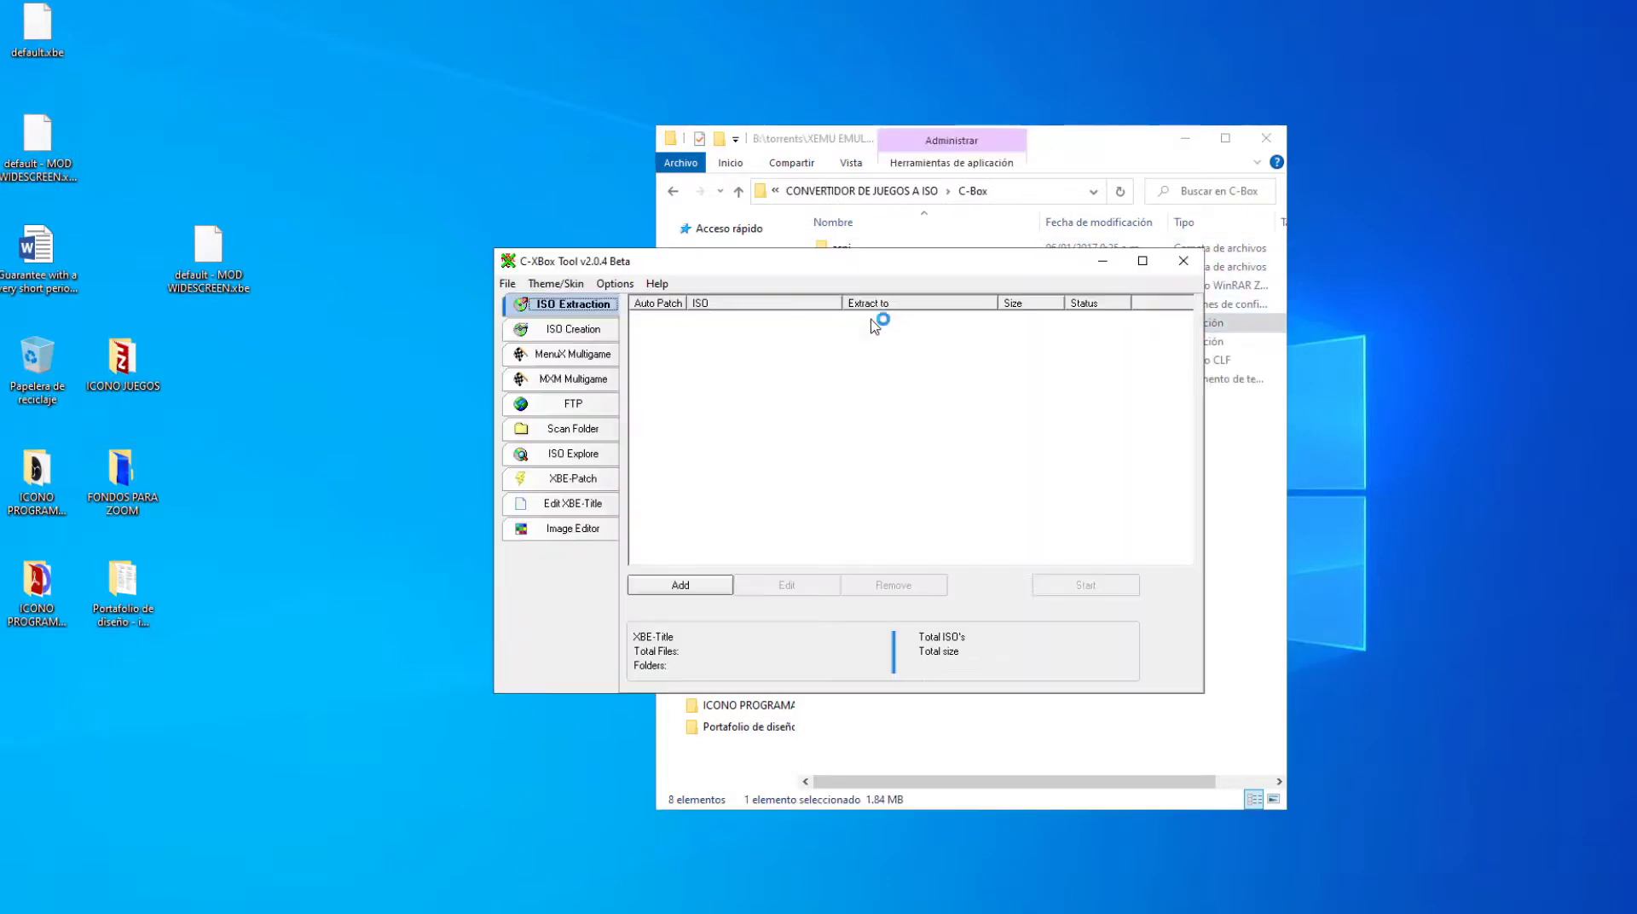
Open Conker Live and Reloaded.iso in the ISO explorer of C-XBox Tool
{"action": "left_click", "coordinate": [570, 454]}
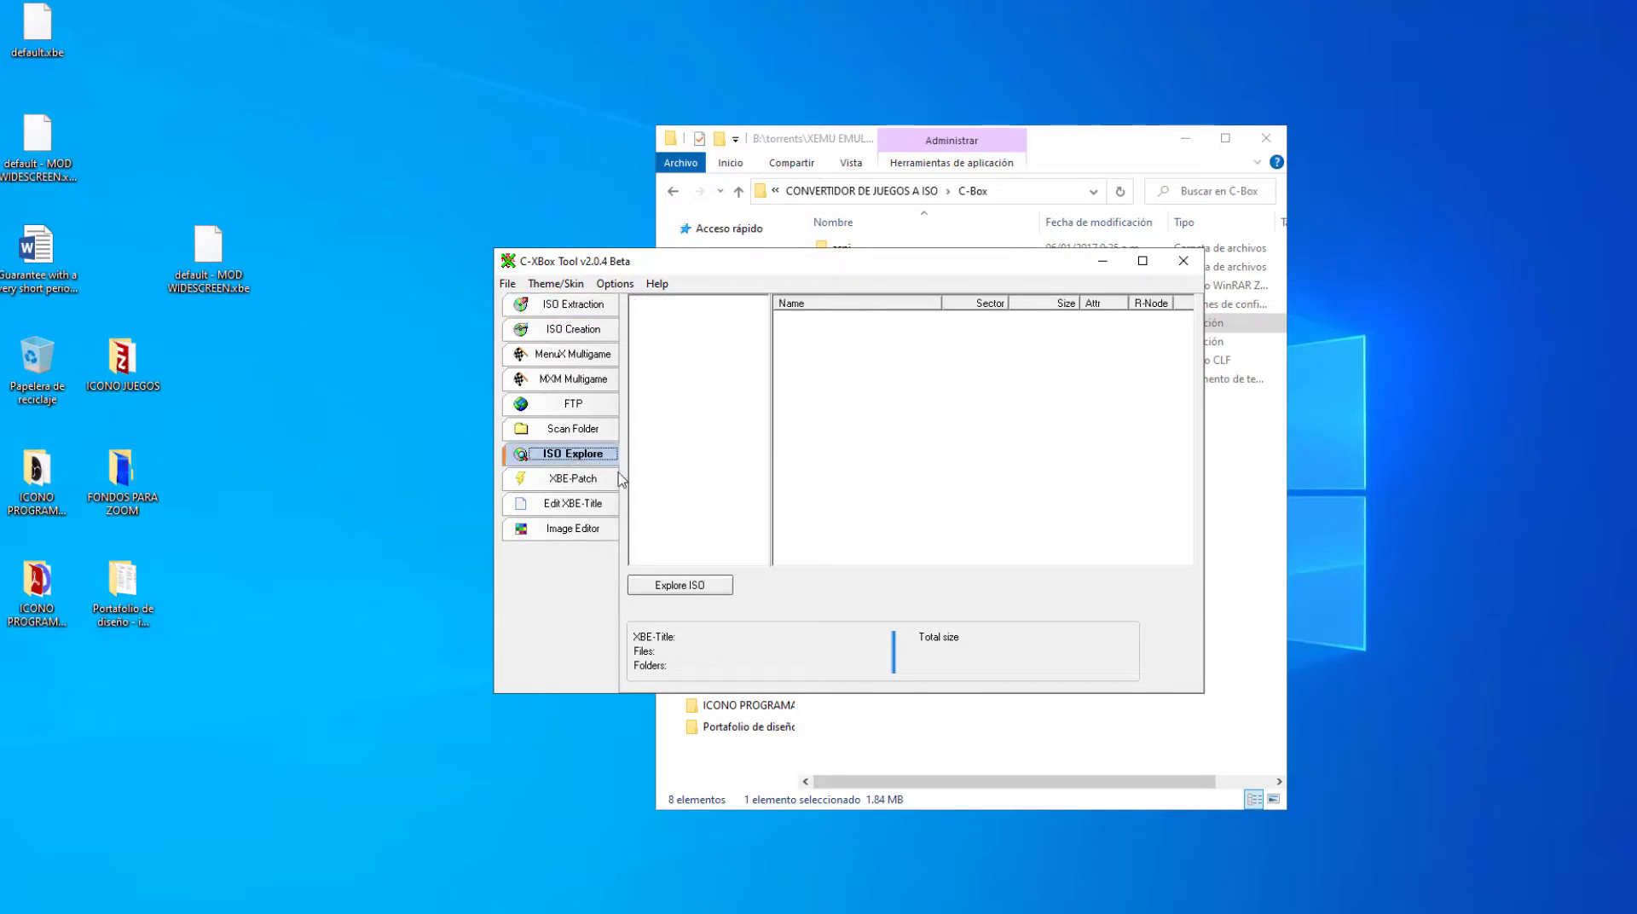
{"action": "left_click", "coordinate": [707, 584]}
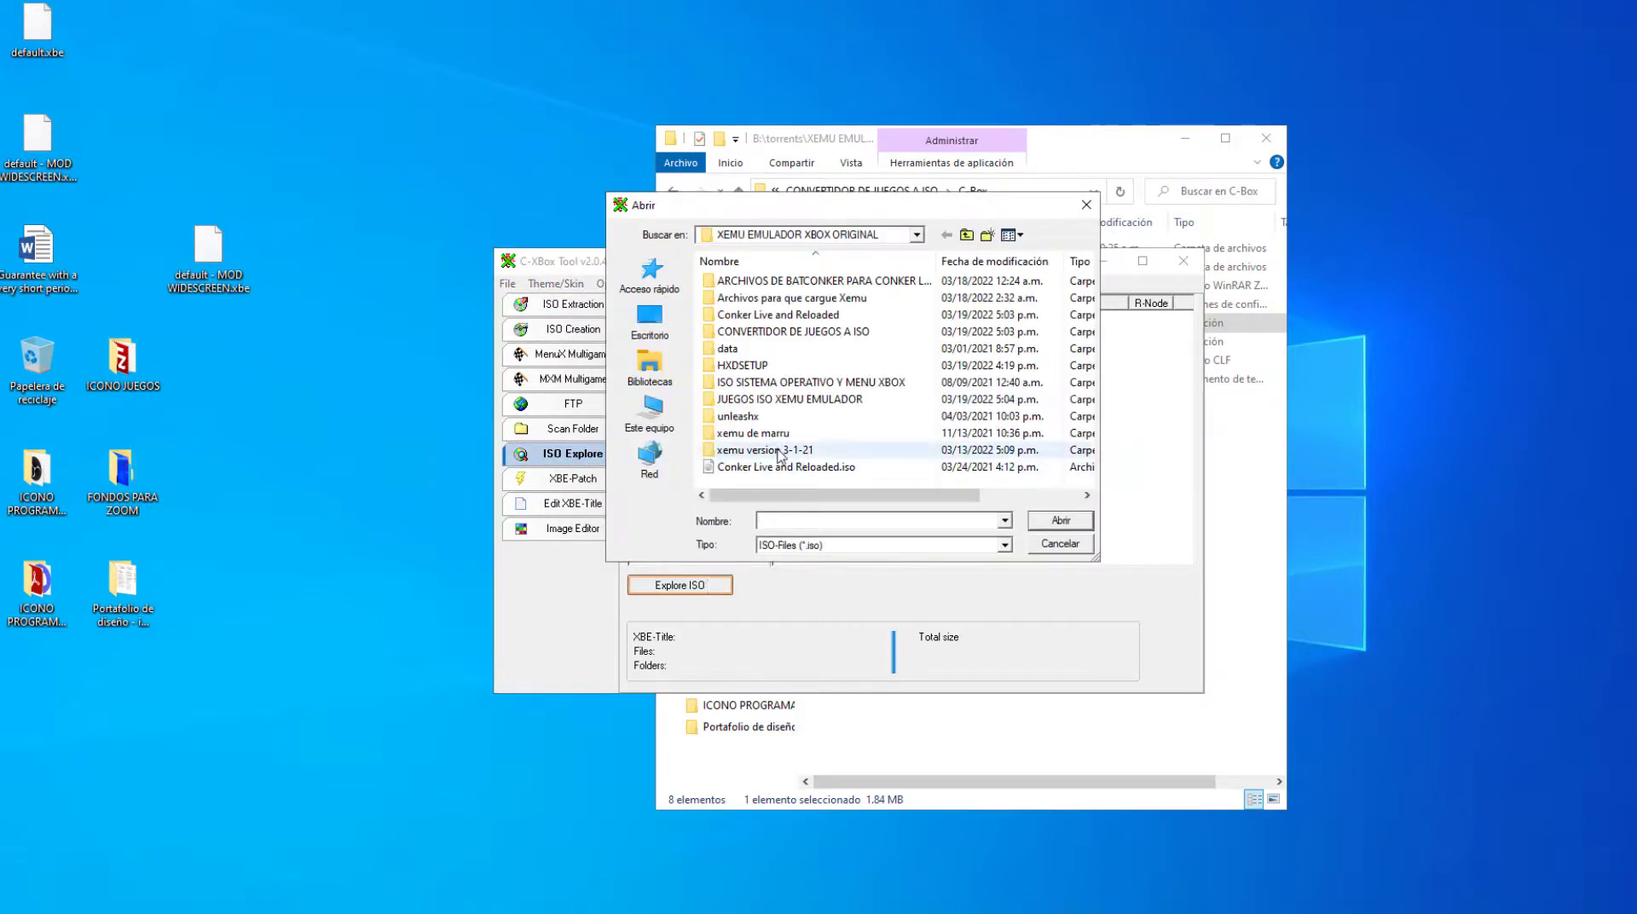
{"action": "left_click", "coordinate": [776, 467]}
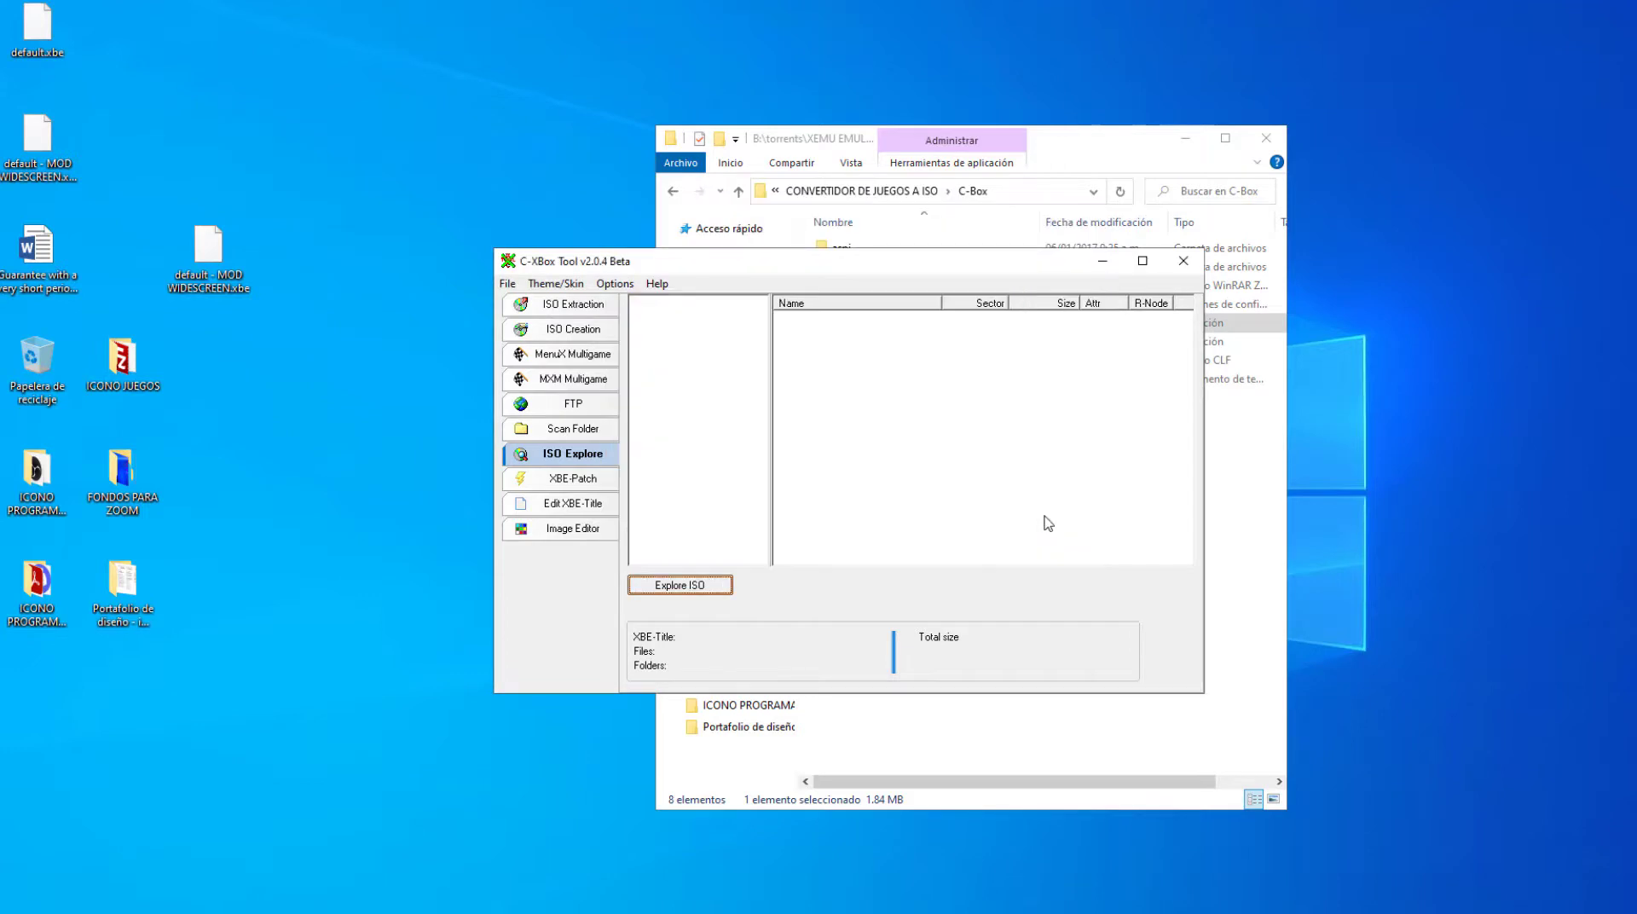
{"action": "left_click", "coordinate": [1047, 520]}
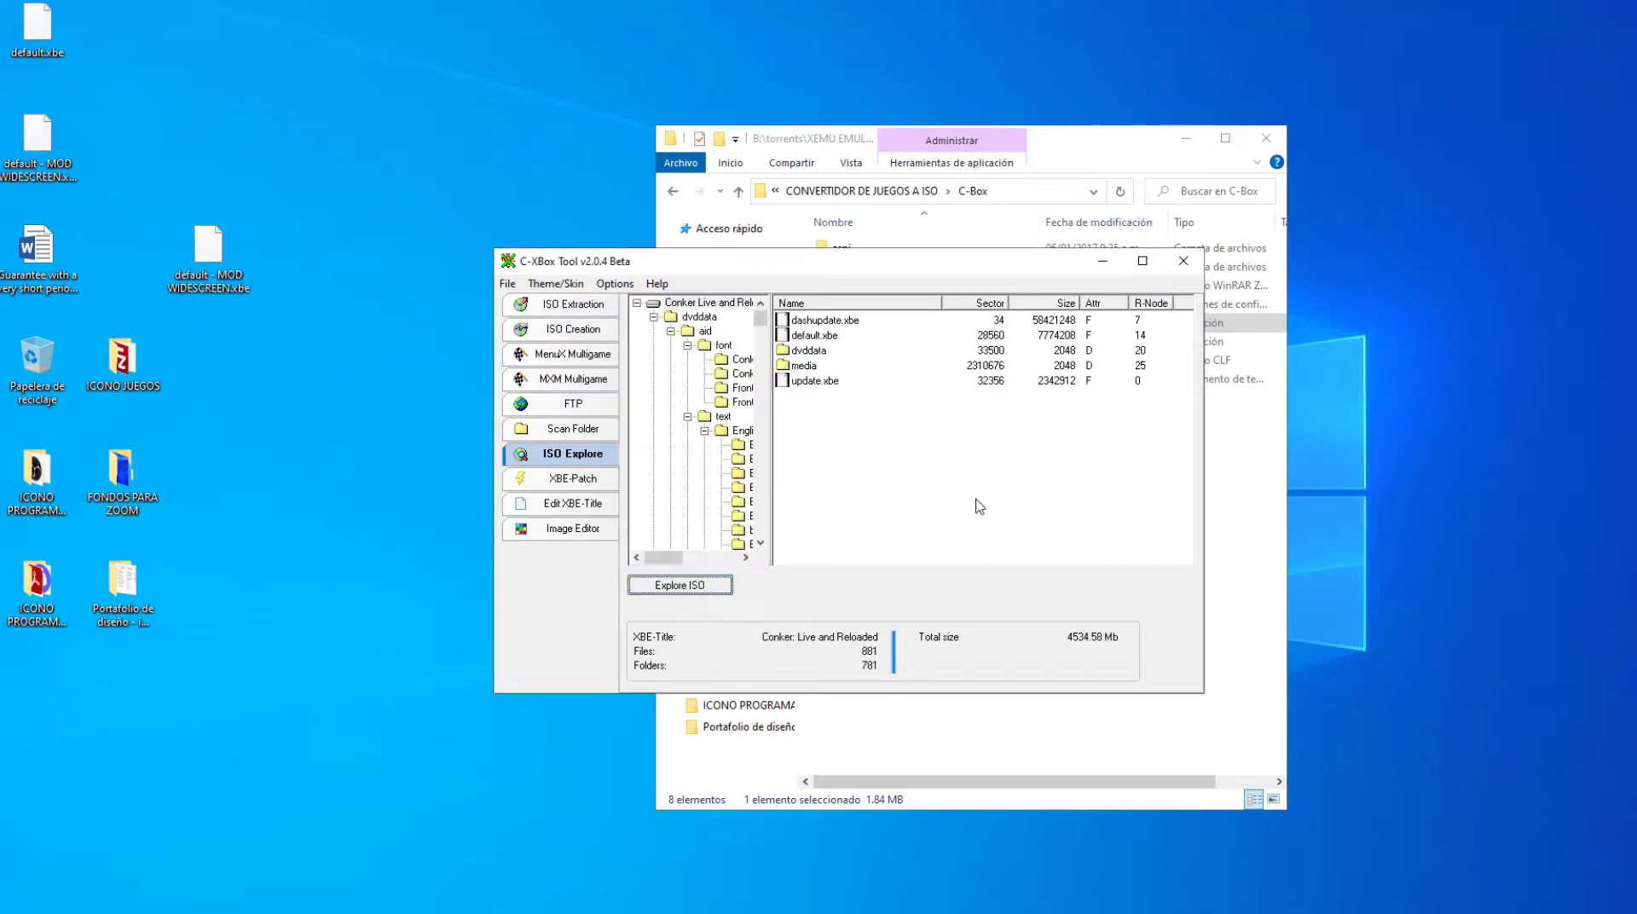
{"action": "left_click", "coordinate": [816, 336]}
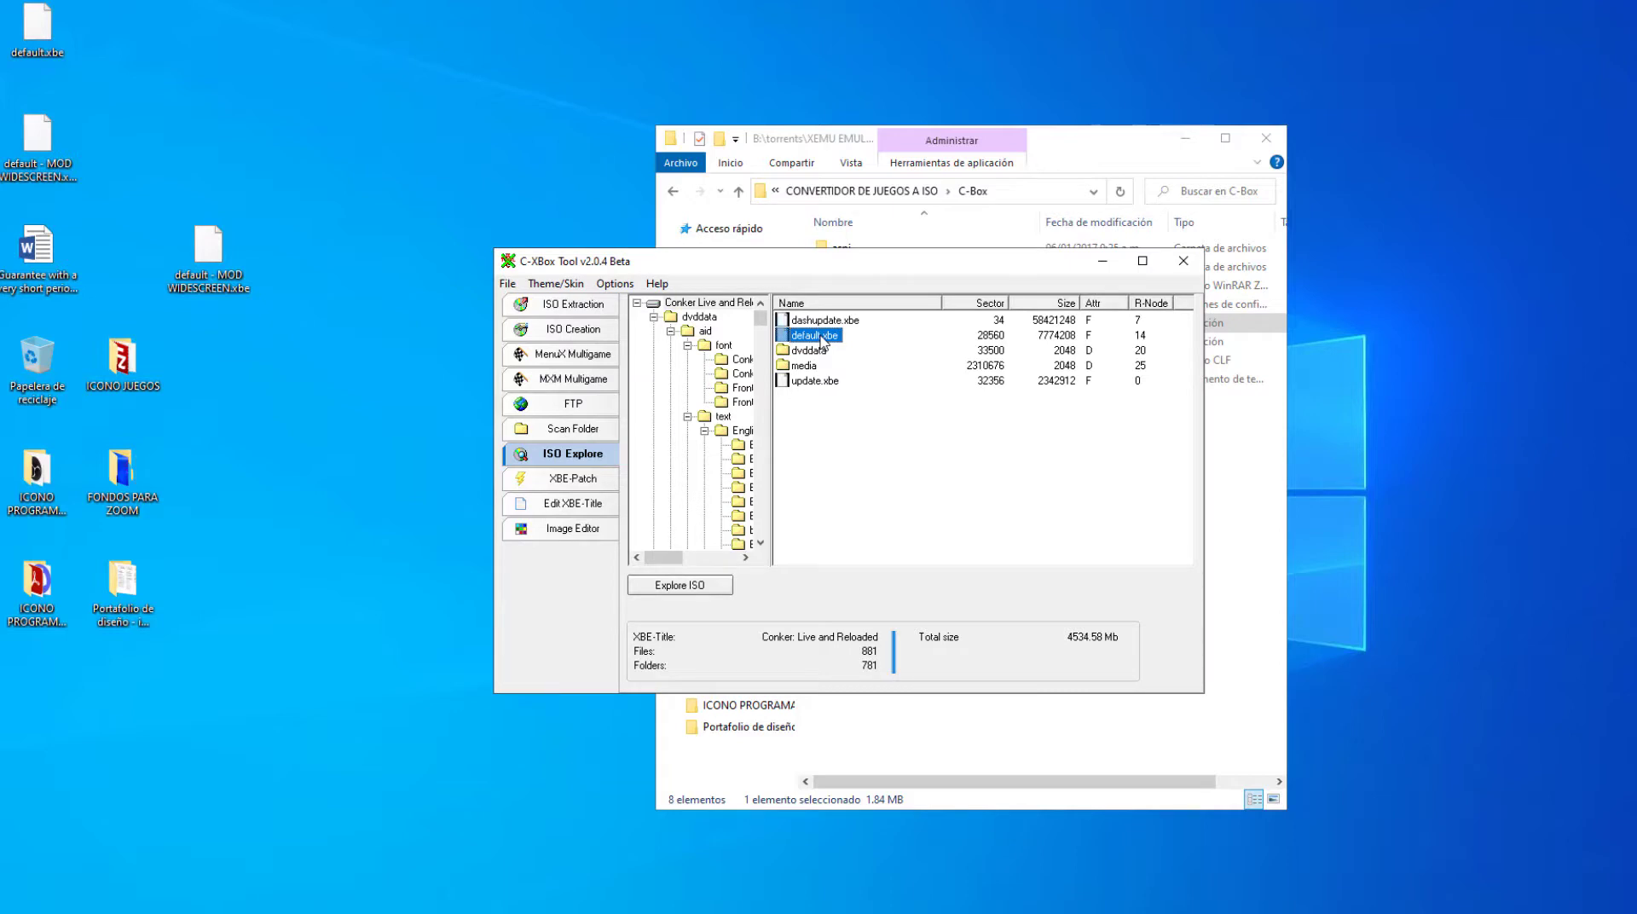
{"action": "right_click", "coordinate": [842, 344]}
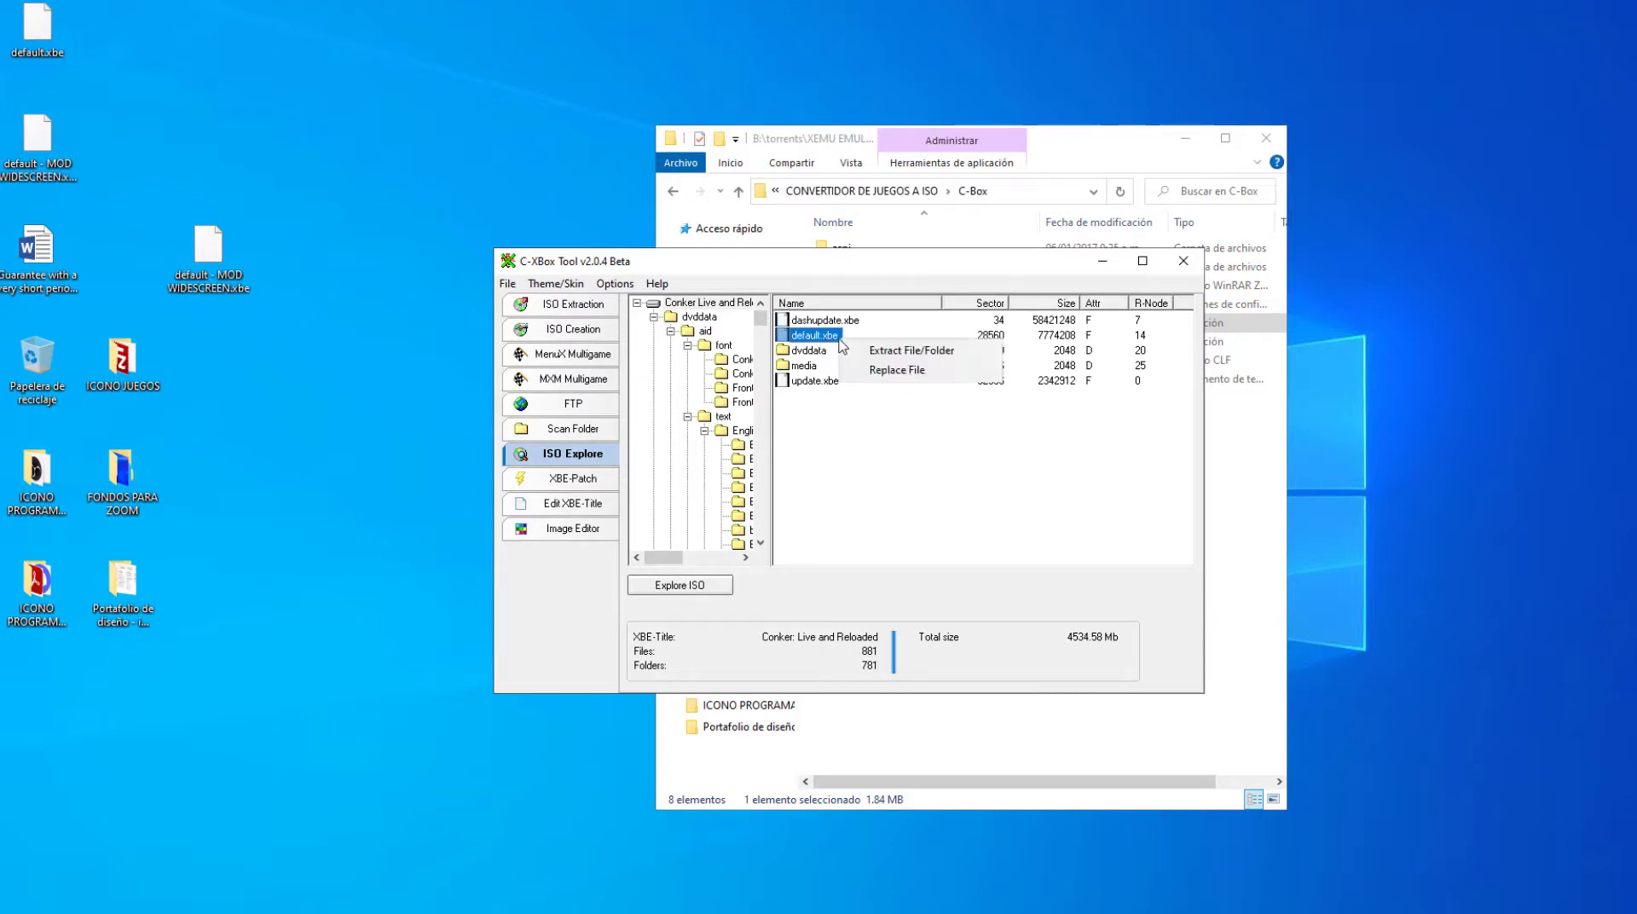
{"action": "left_click", "coordinate": [884, 375]}
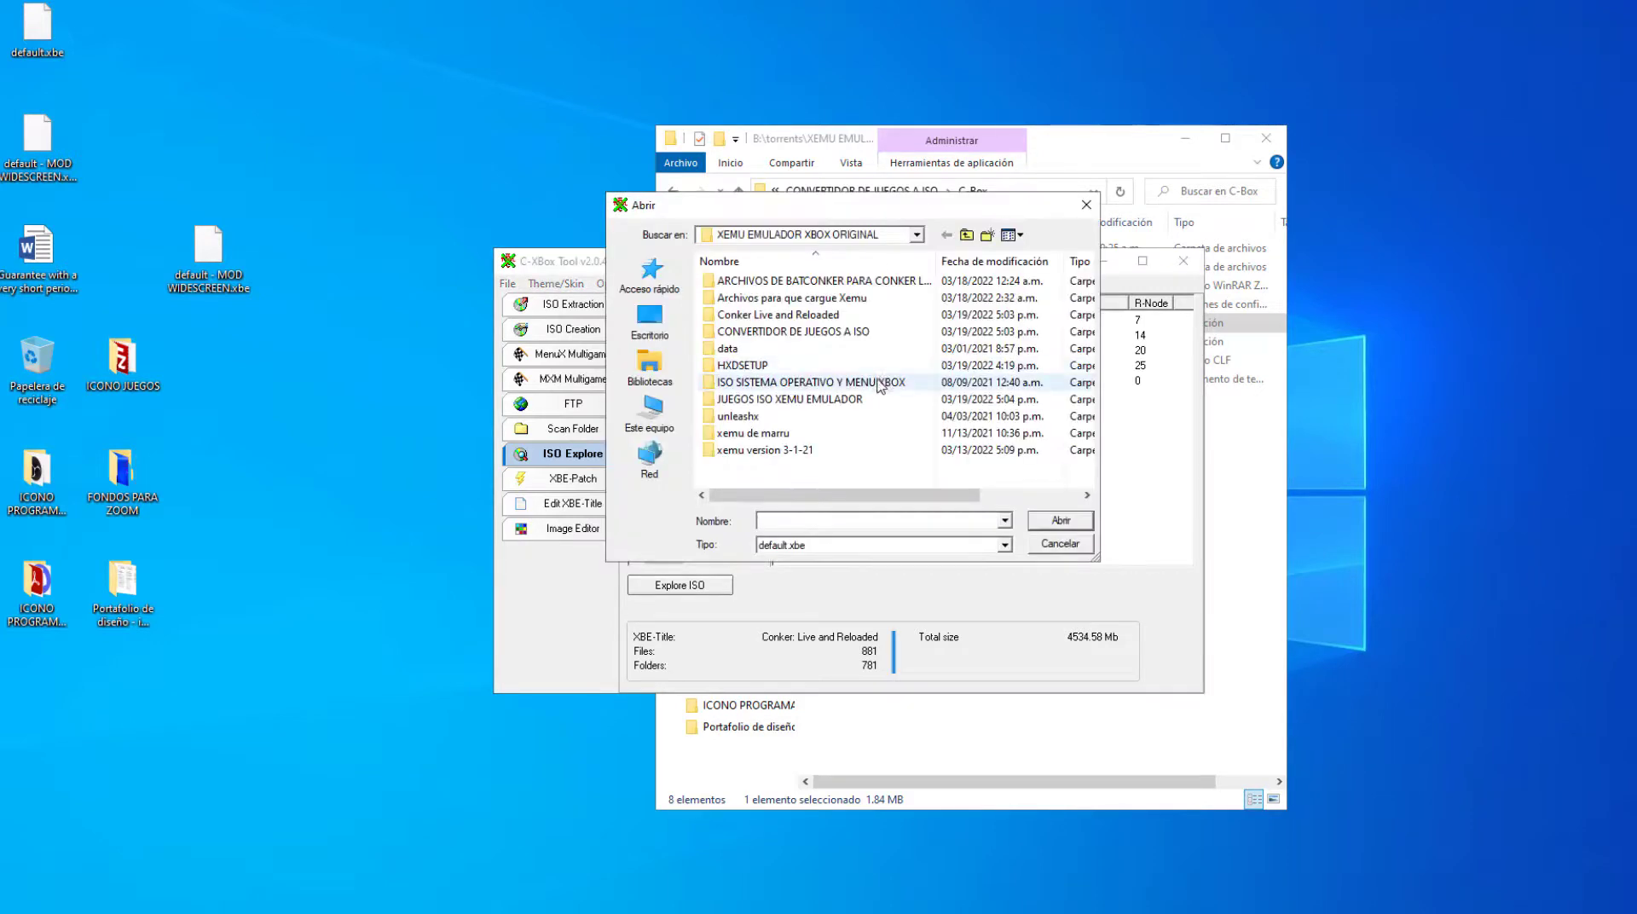
{"action": "left_click", "coordinate": [650, 320]}
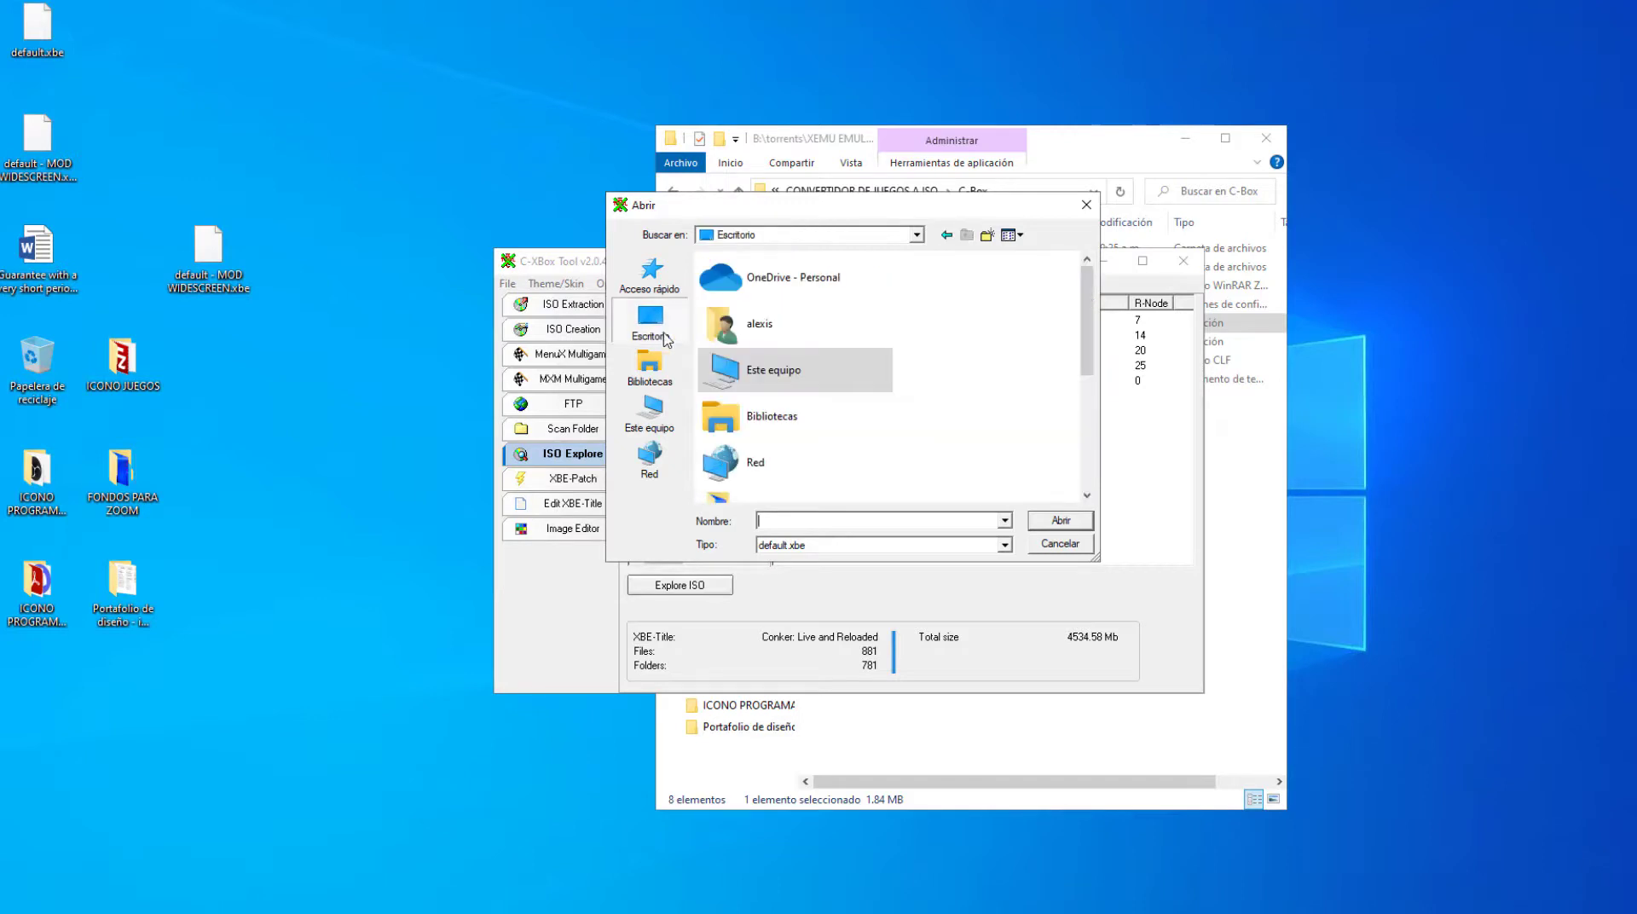
{"action": "scroll", "coordinate": [841, 365], "scroll_direction": "down", "scroll_amount": 5}
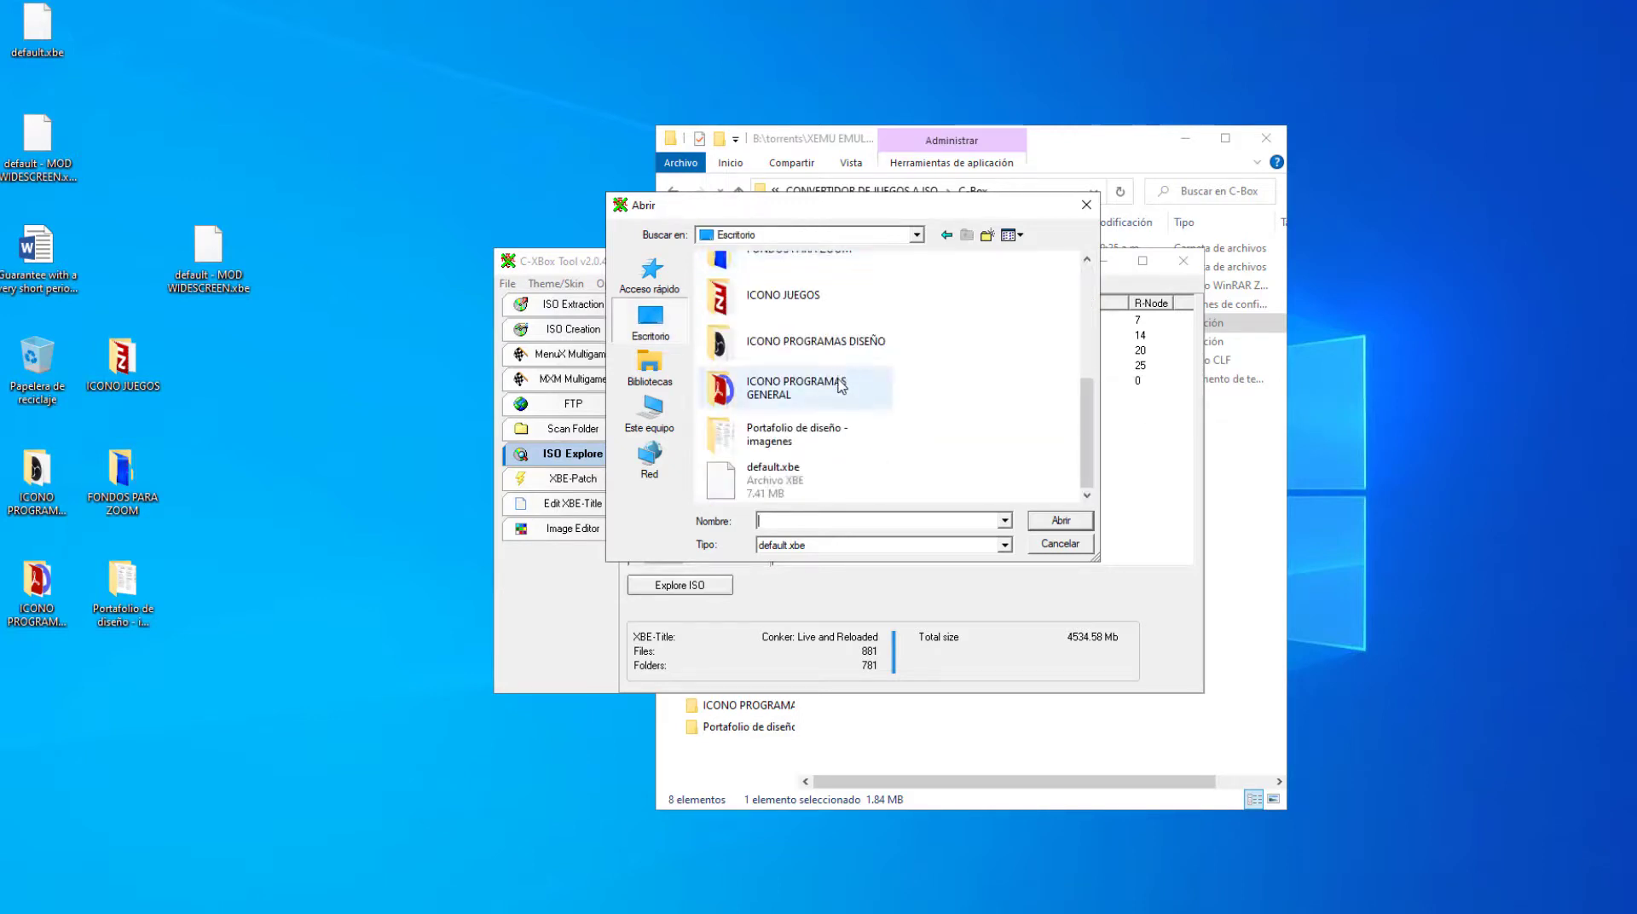
{"action": "scroll", "coordinate": [806, 467], "scroll_direction": "up", "scroll_amount": 5}
{"action": "scroll", "coordinate": [819, 454], "scroll_direction": "down", "scroll_amount": 5}
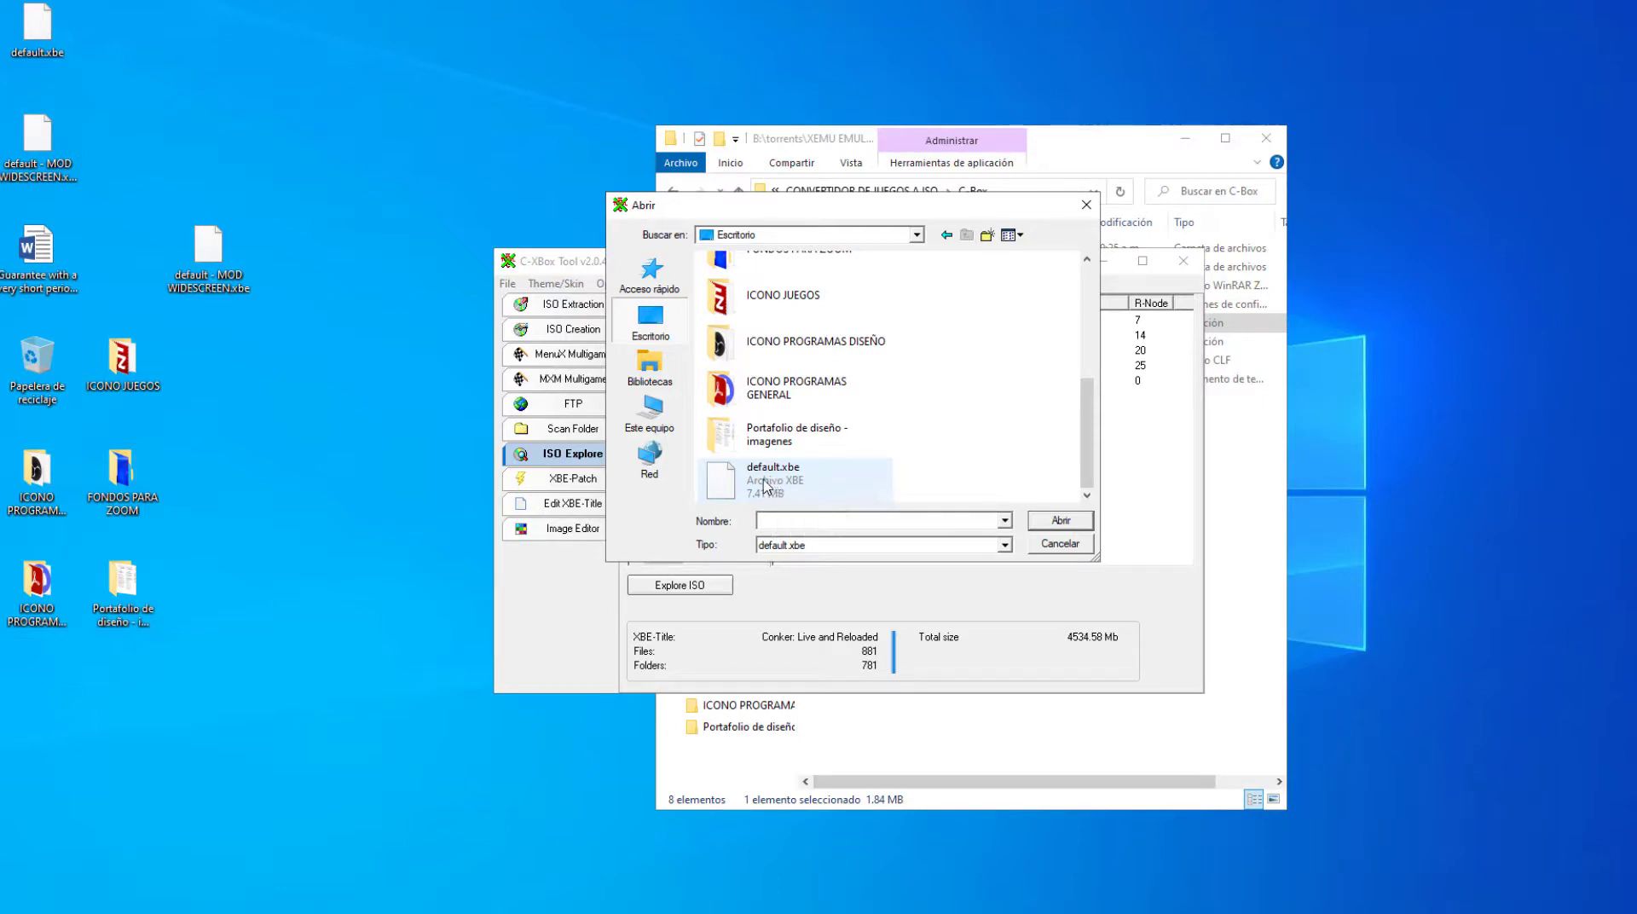
{"action": "left_click", "coordinate": [305, 361]}
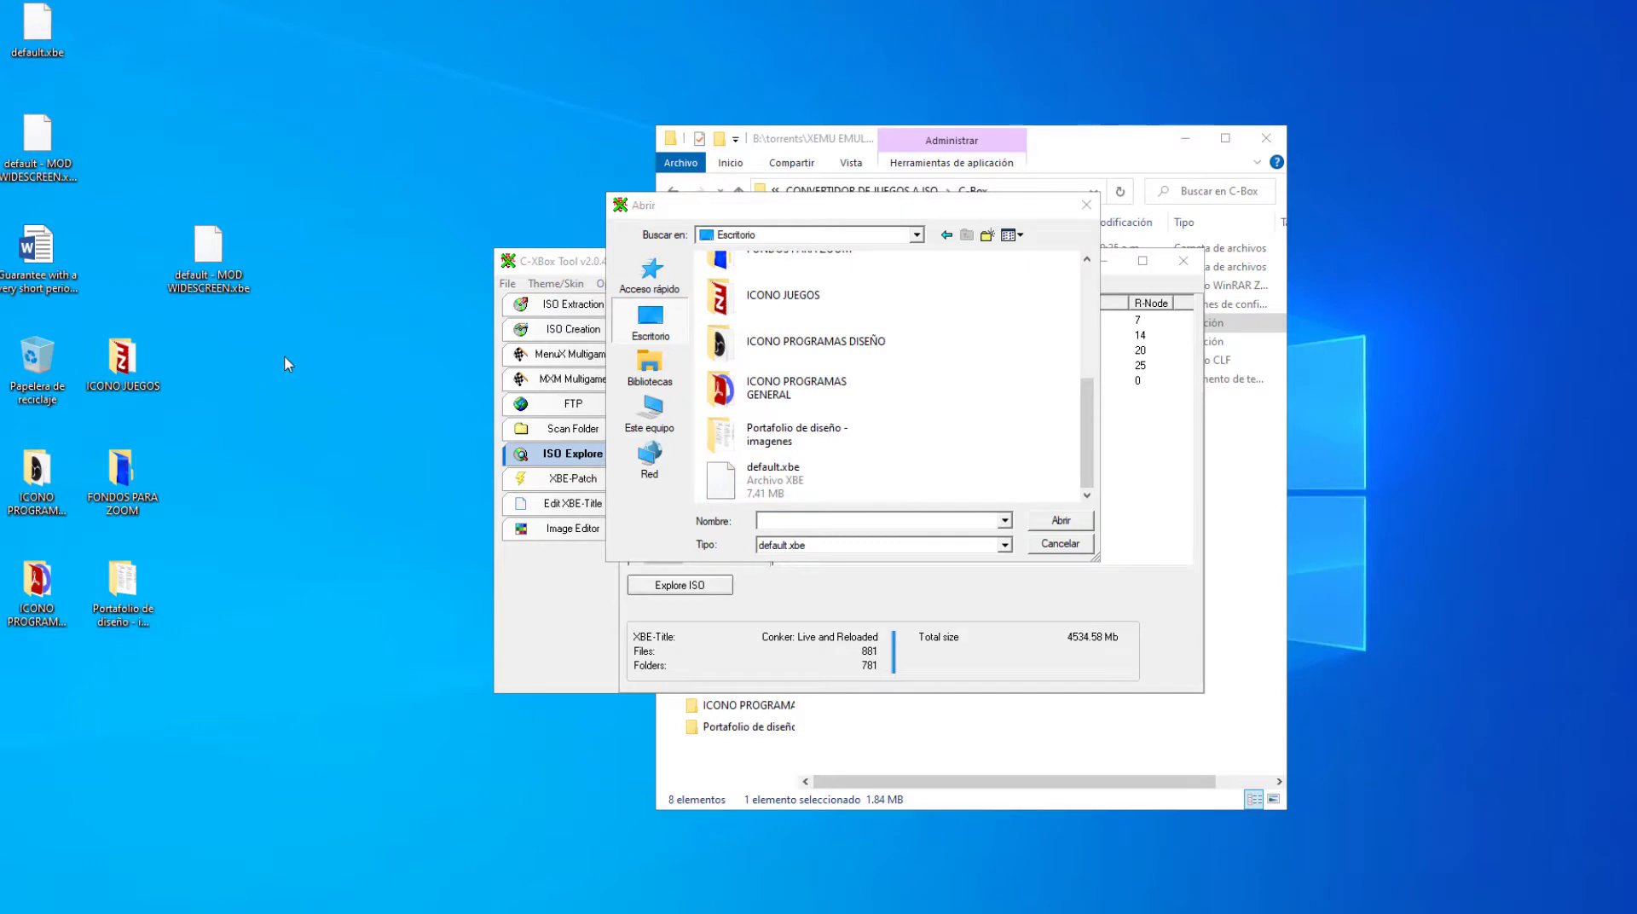
{"action": "left_click", "coordinate": [1086, 205]}
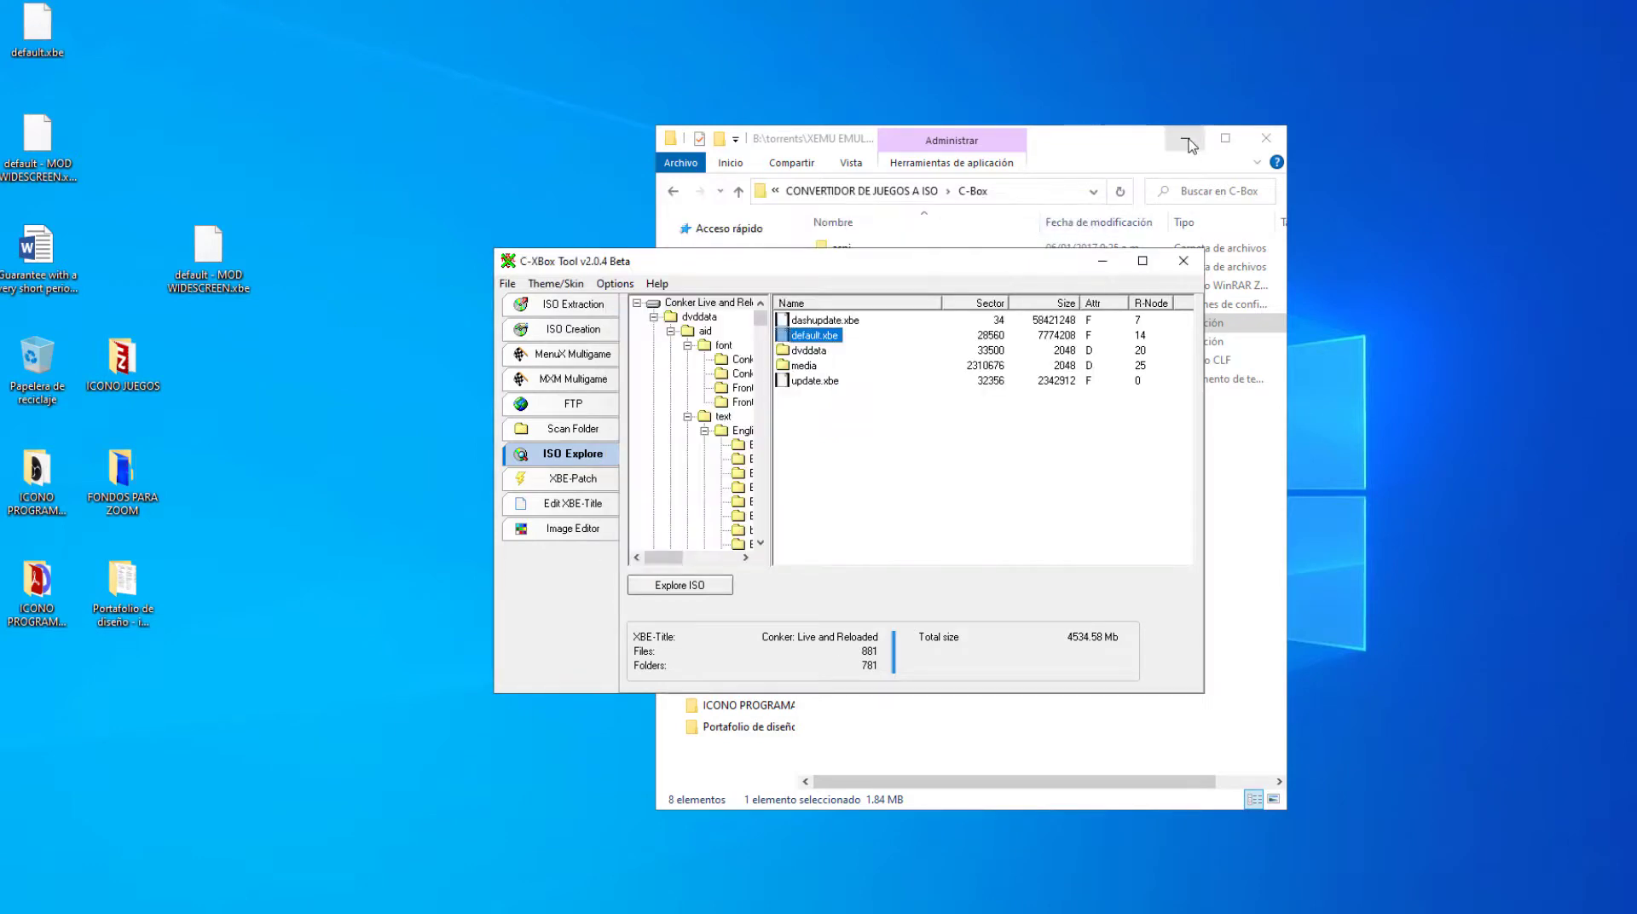
Minimize the file explorer window and copy the base name "default" from the original default.xbe on the desktop
{"action": "left_click", "coordinate": [1185, 138]}
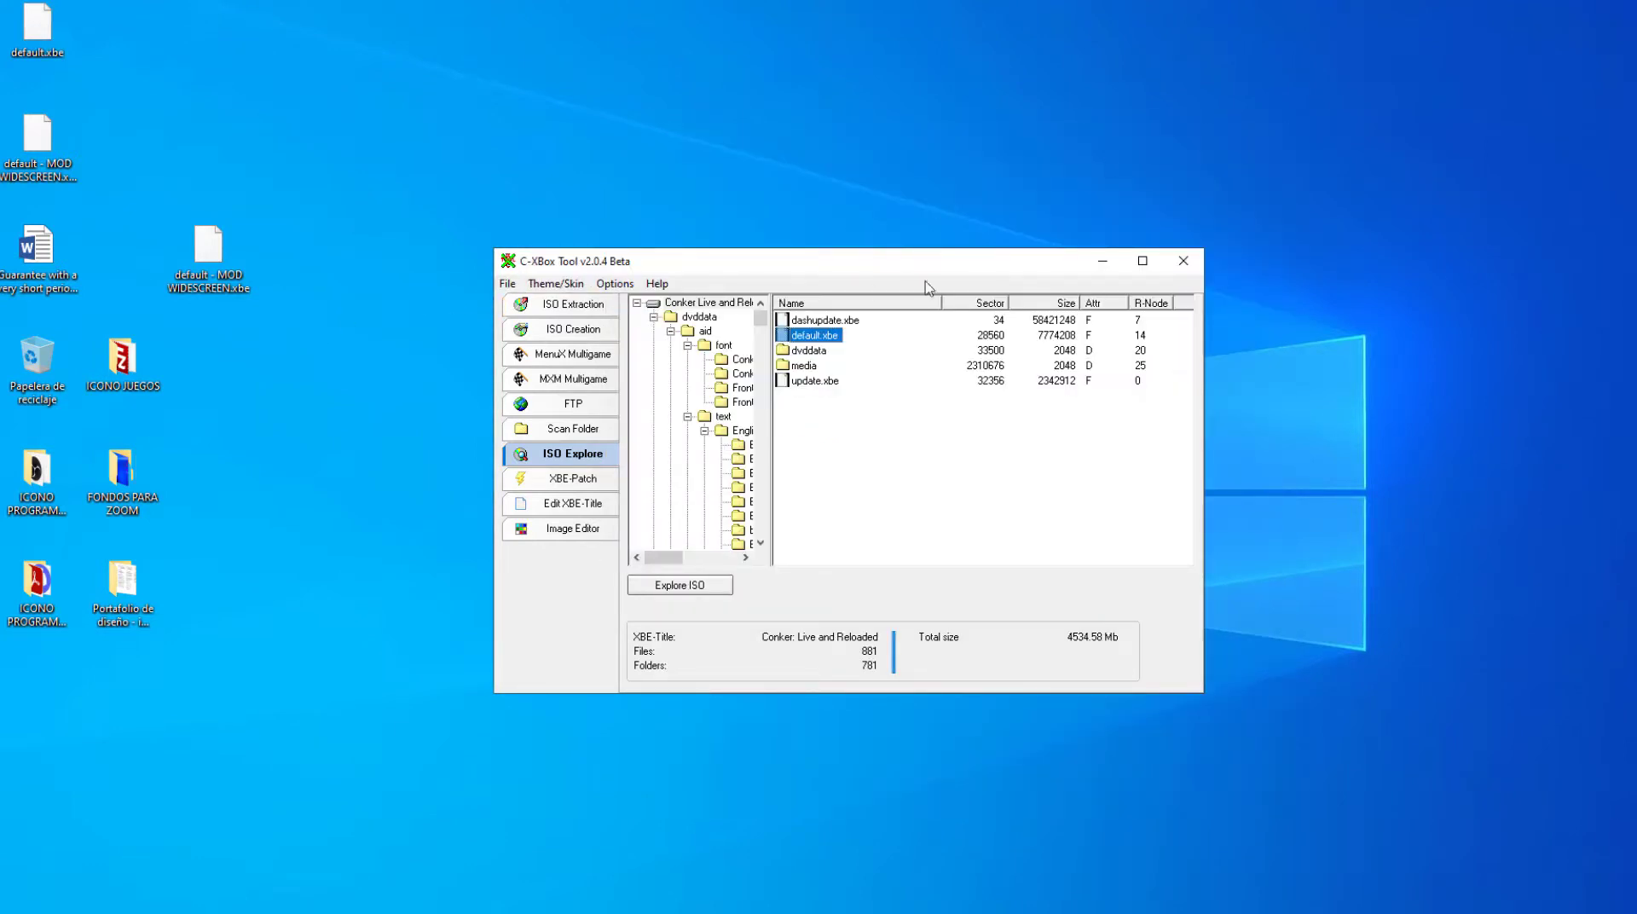
{"action": "left_click_drag", "start_coordinate": [923, 270], "coordinate": [1008, 235]}
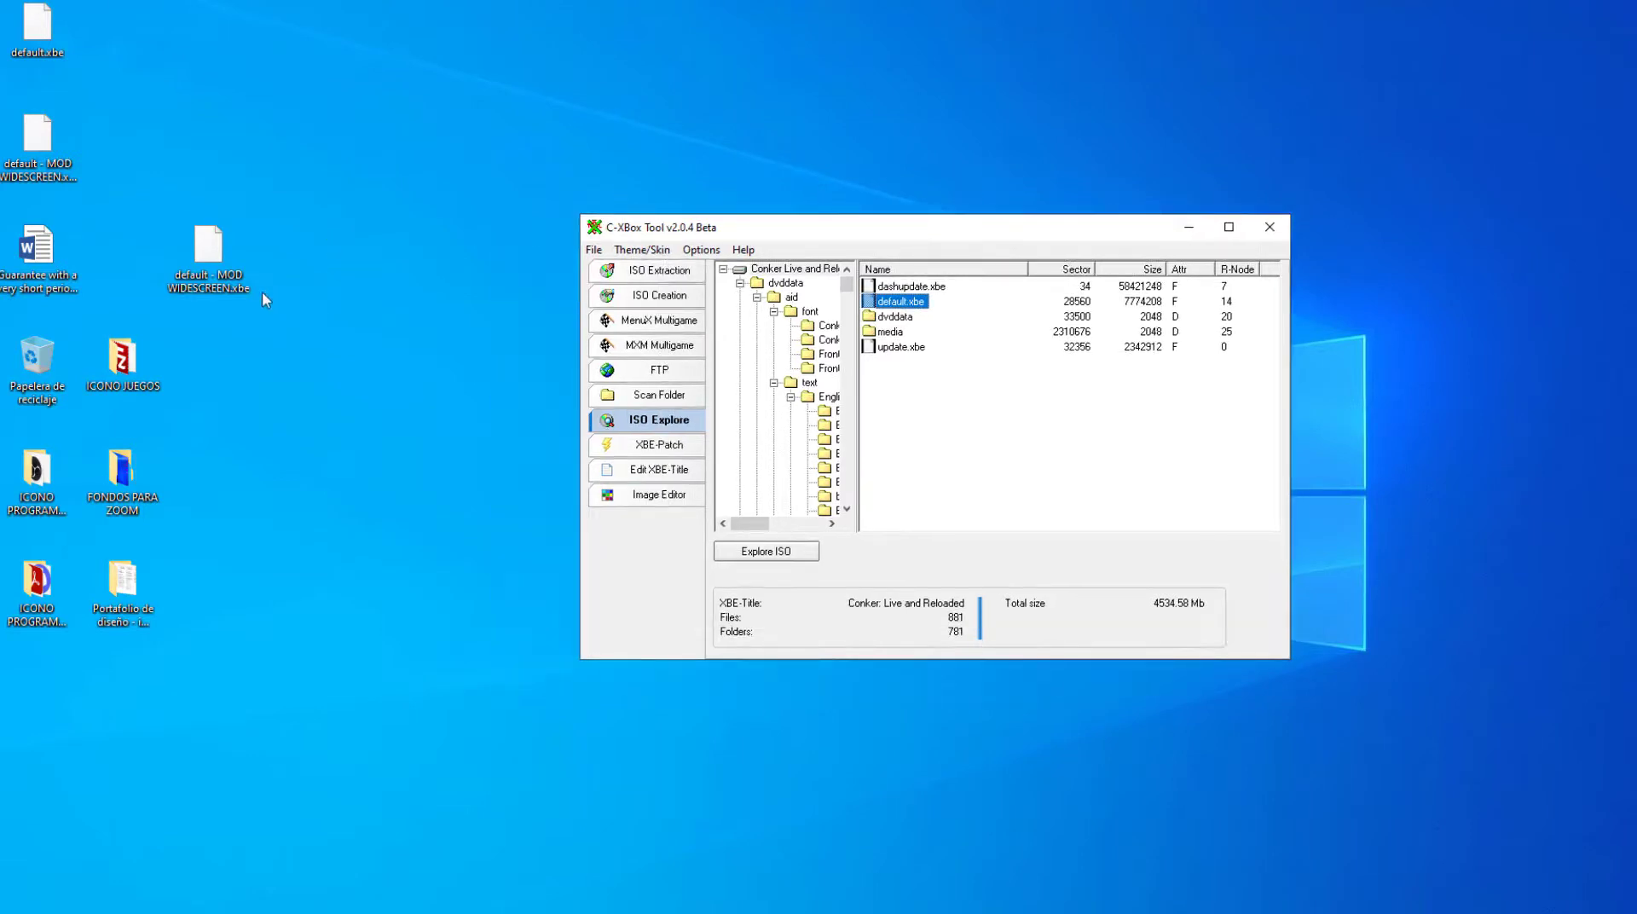
{"action": "right_click", "coordinate": [21, 44]}
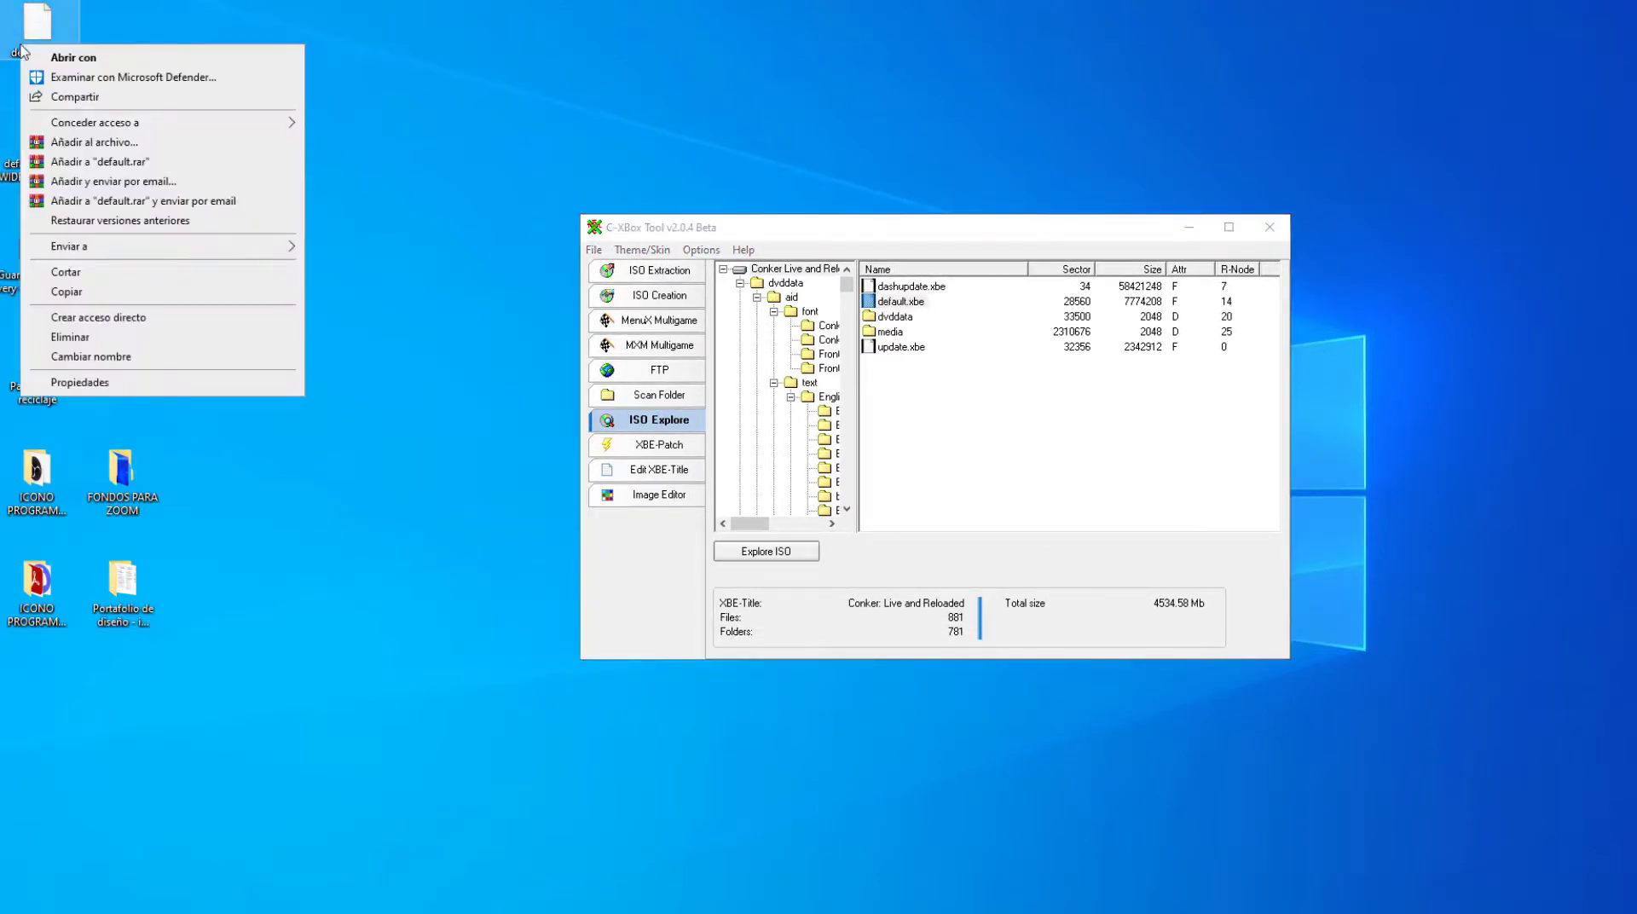
{"action": "left_click", "coordinate": [91, 357]}
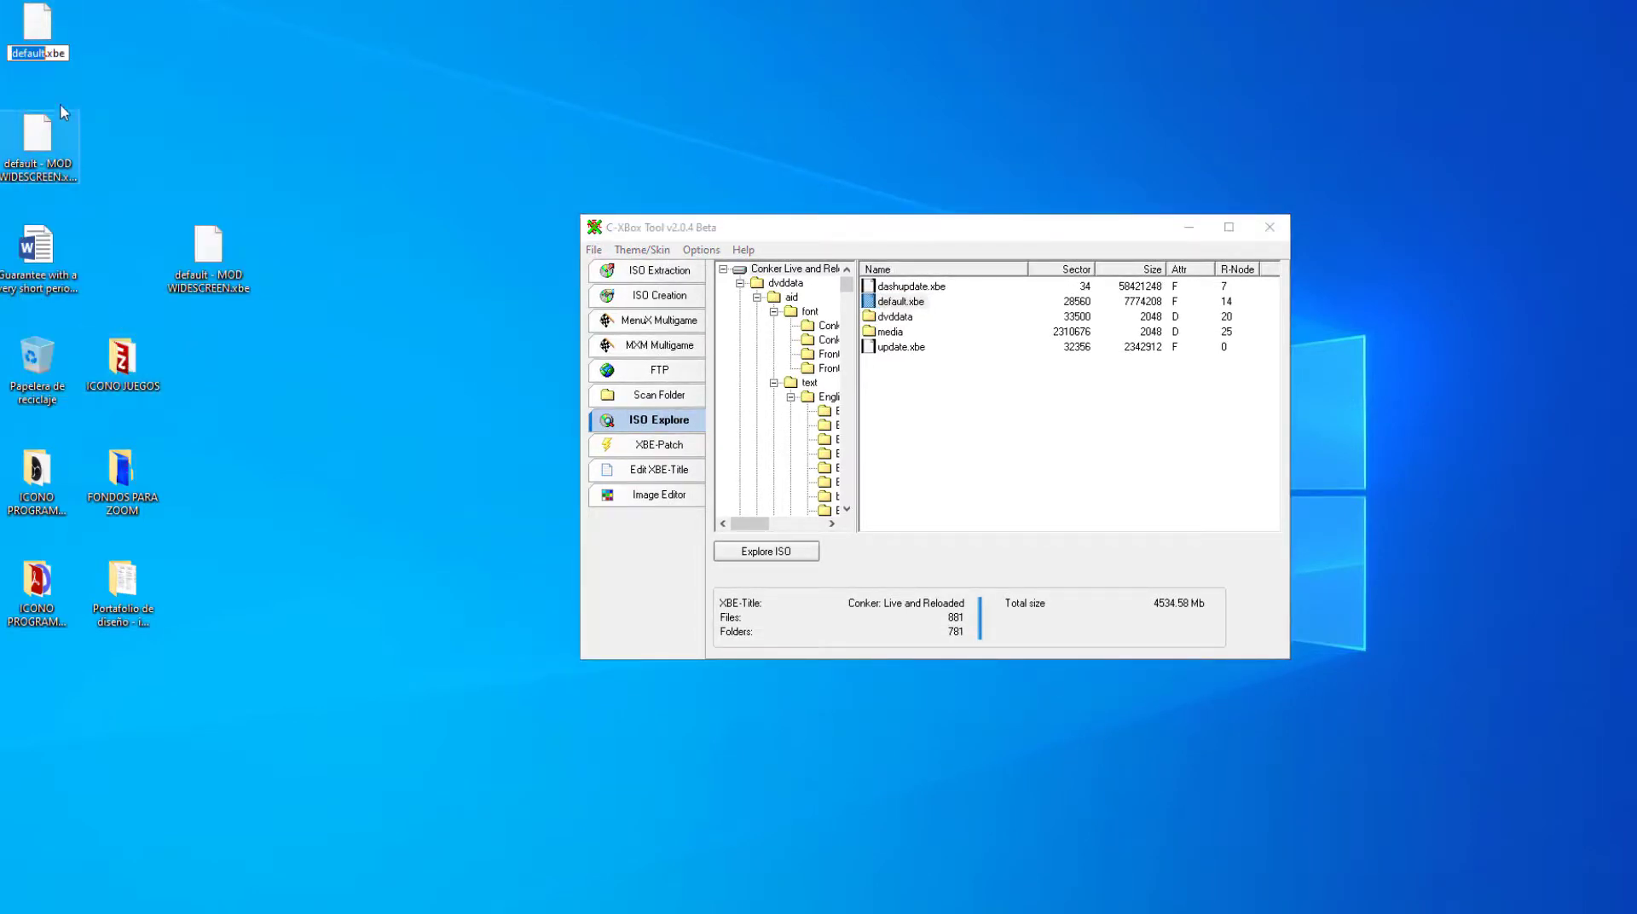
{"action": "right_click", "coordinate": [35, 55]}
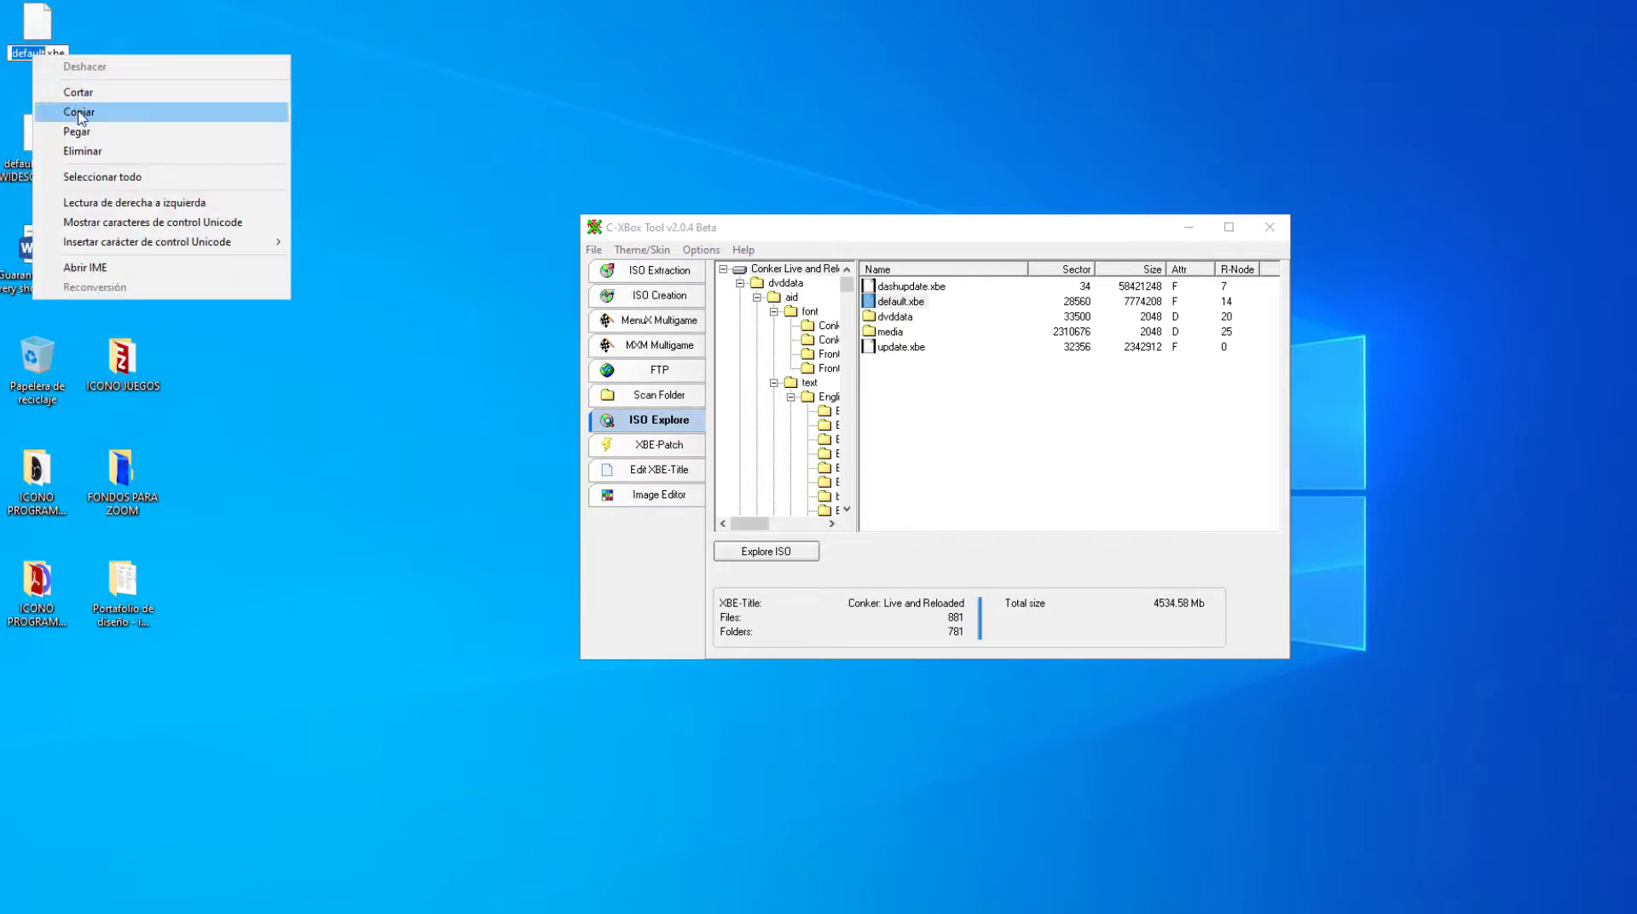
{"action": "left_click", "coordinate": [81, 111]}
{"action": "key", "text": "Return"}
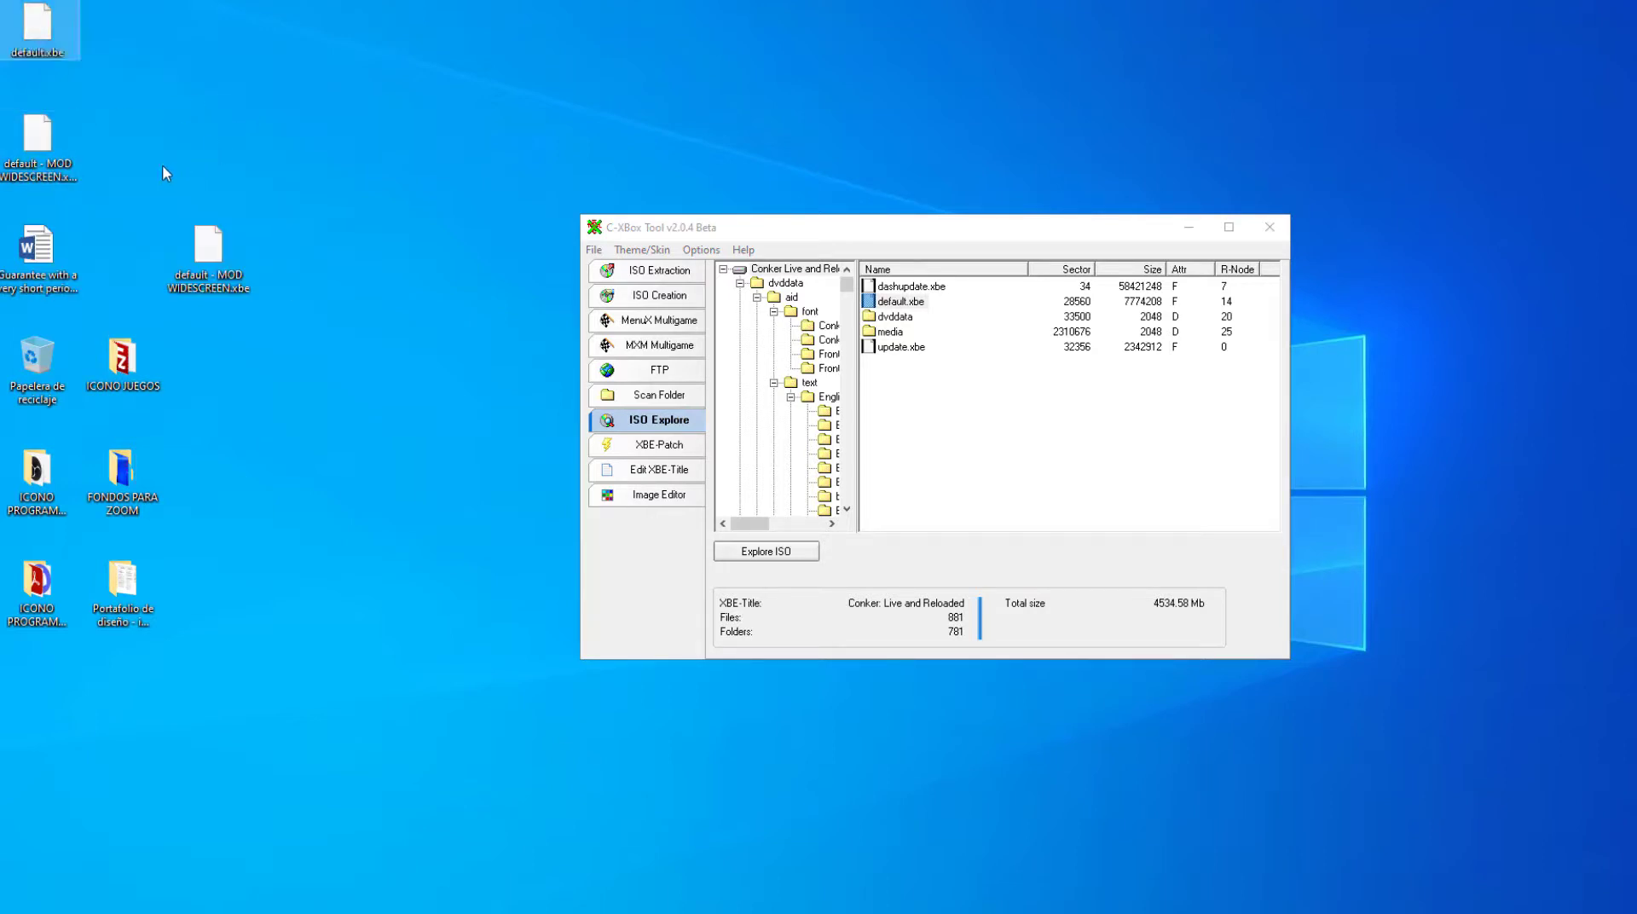
Delete the original default.xbe and the MOD WIDESCREEN file directly below it, and rename the remaining MOD WIDESCREEN file as default.xbe
{"action": "left_click_drag", "start_coordinate": [189, 171], "coordinate": [45, 17]}
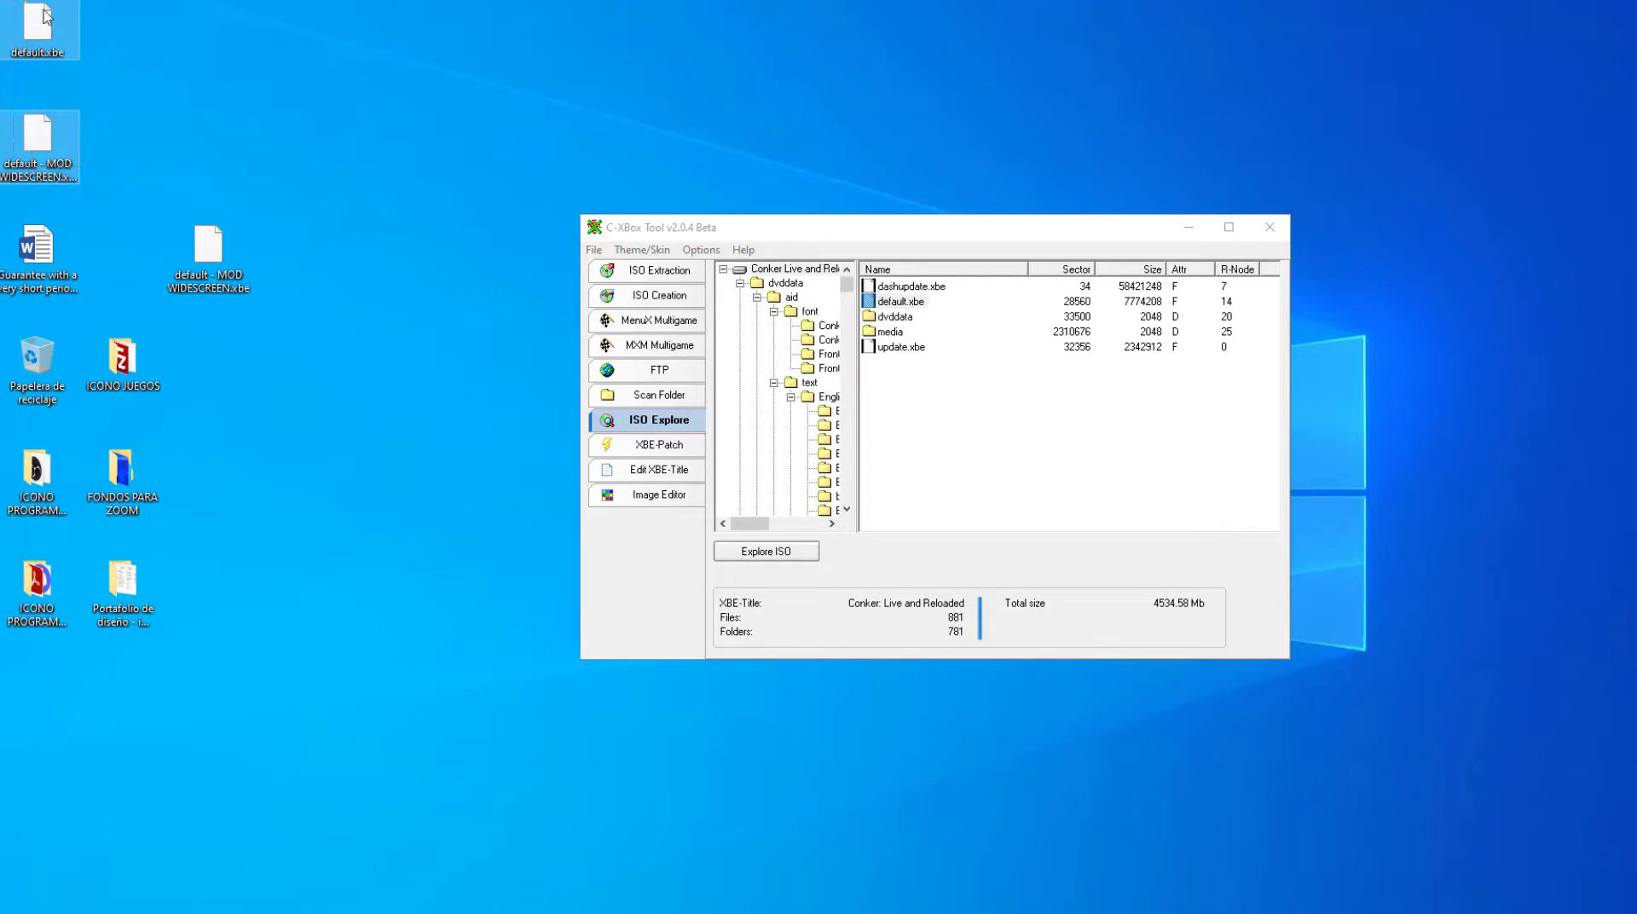
{"action": "key", "text": "Delete"}
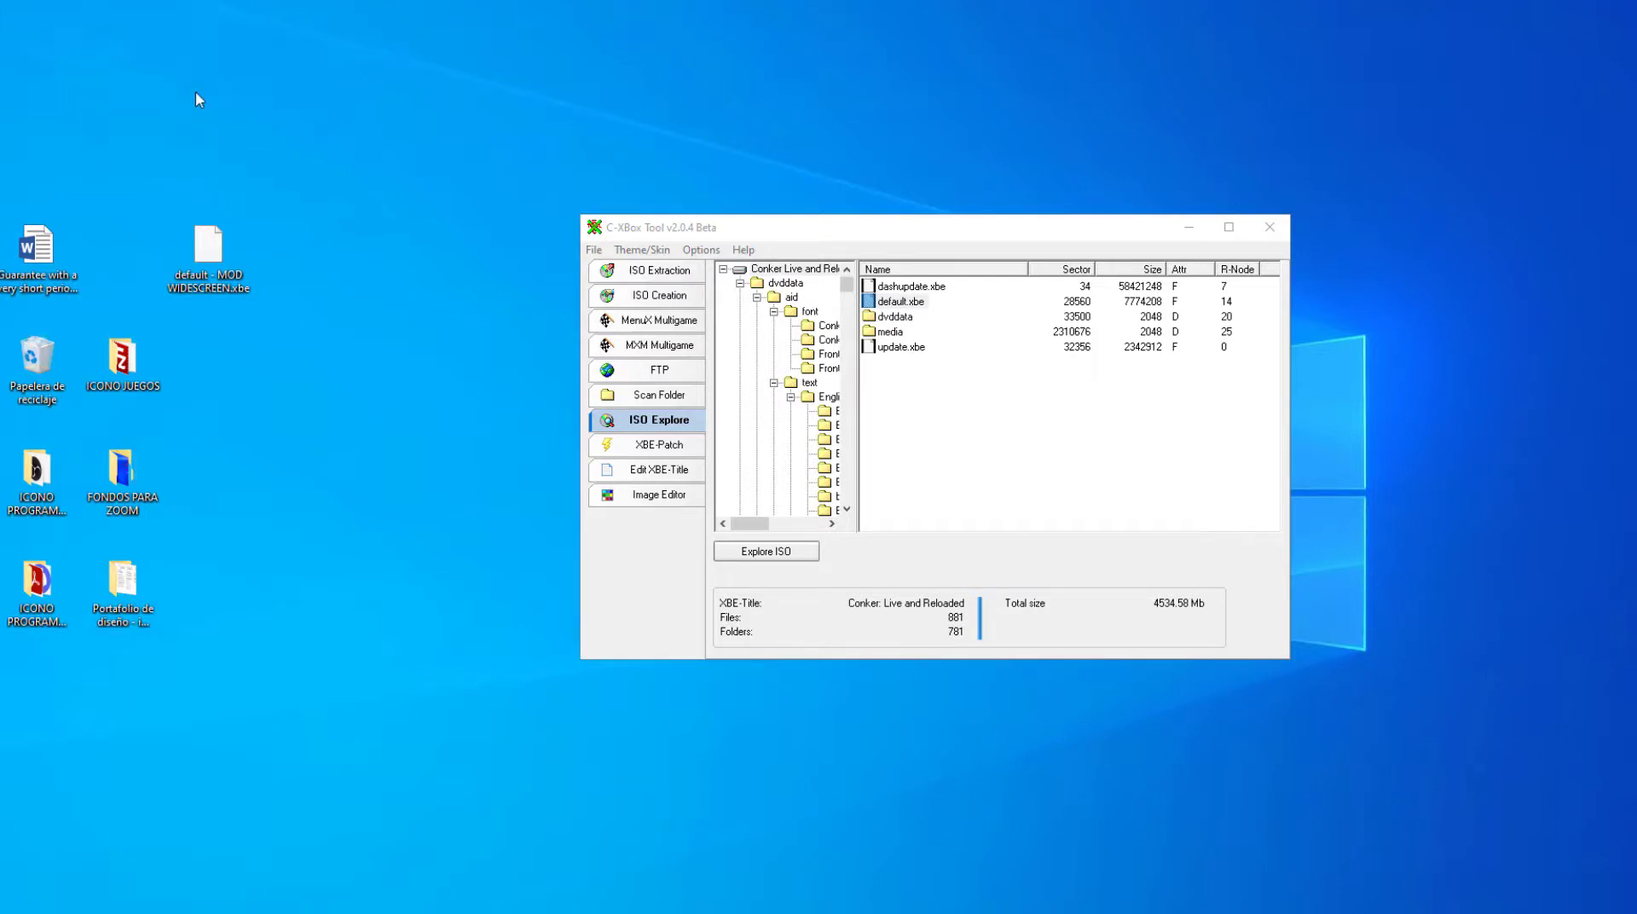
{"action": "right_click", "coordinate": [225, 283]}
{"action": "left_click", "coordinate": [295, 596]}
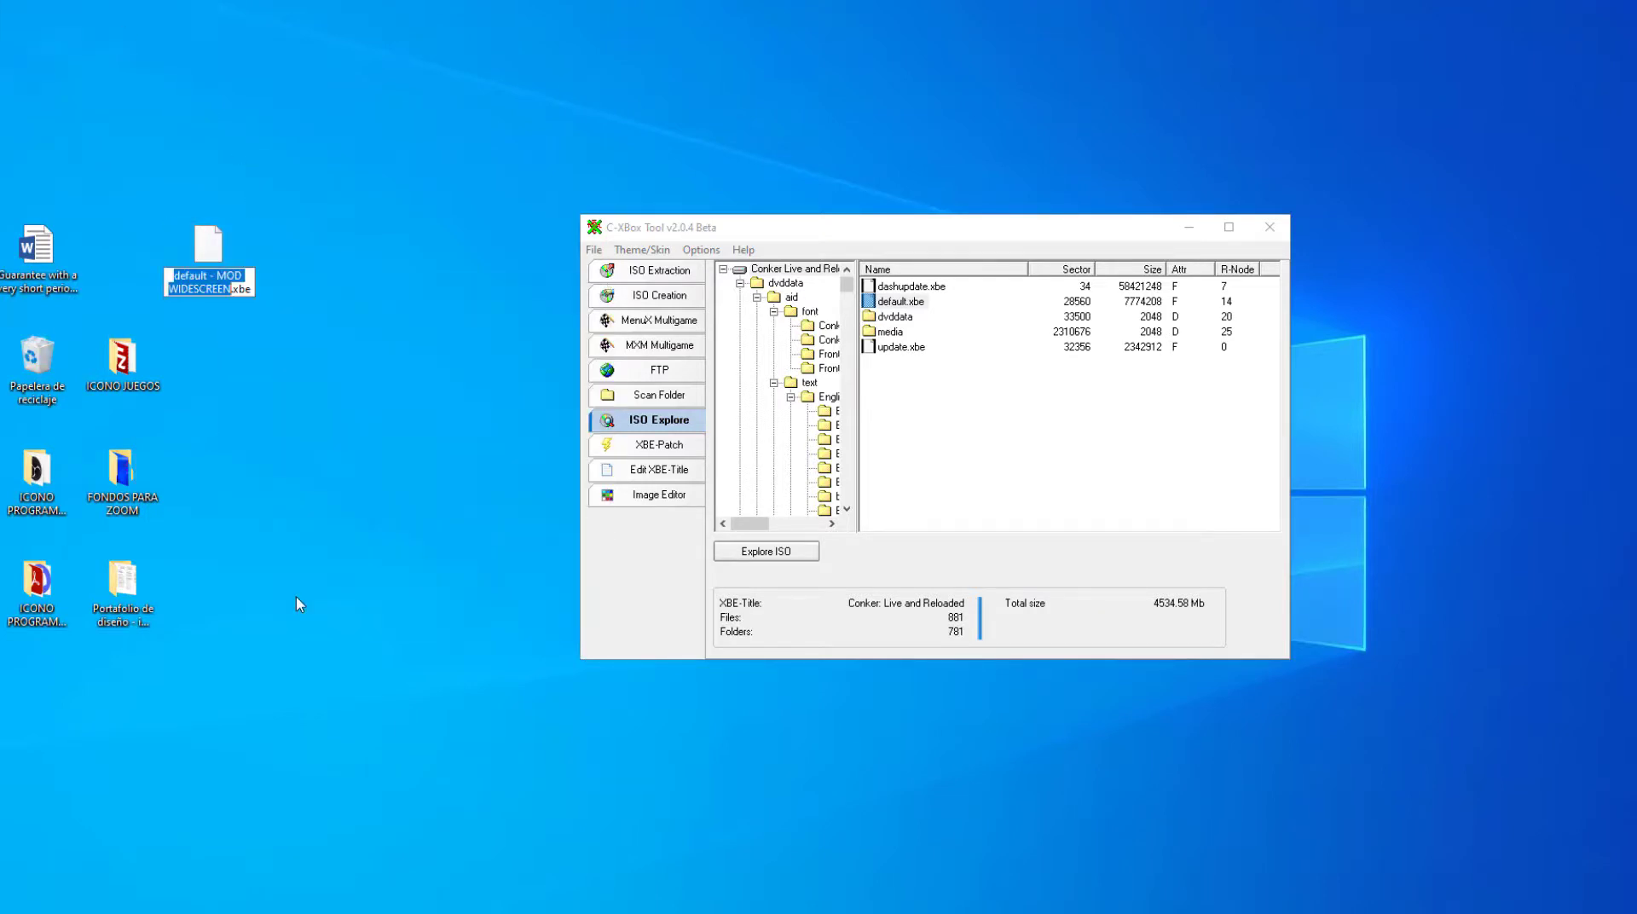
{"action": "type", "text": "default"}
{"action": "key", "text": "Return"}
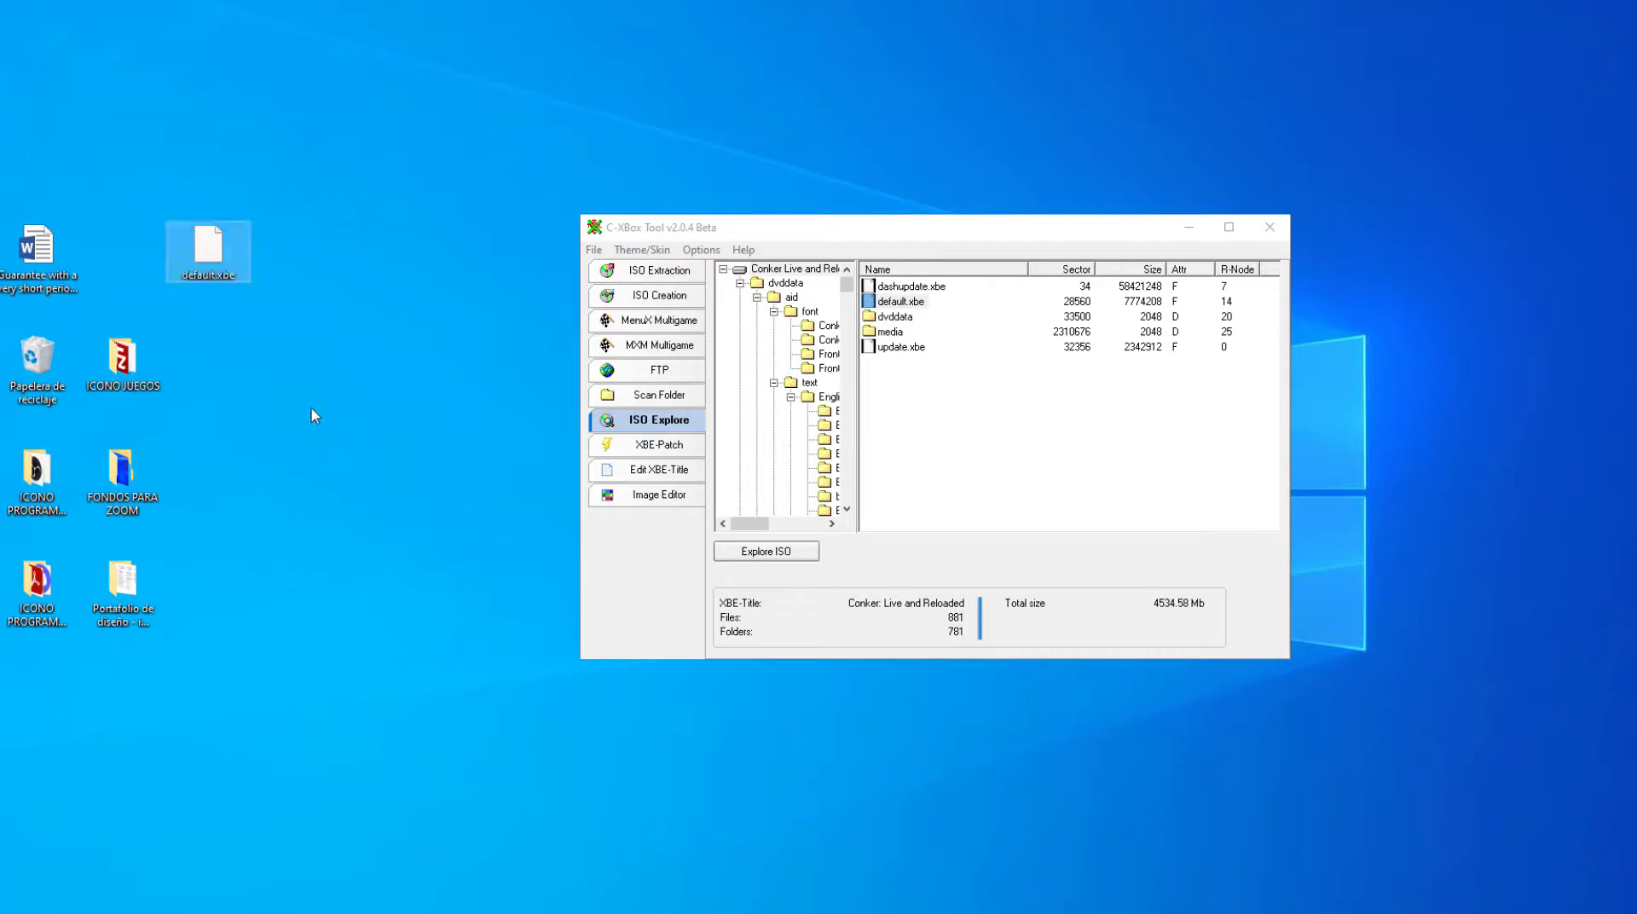
Replace default.xbe inside the Conker ISO with the modified default.xbe from the desktop and dismiss the completion message
{"action": "left_click", "coordinate": [902, 403]}
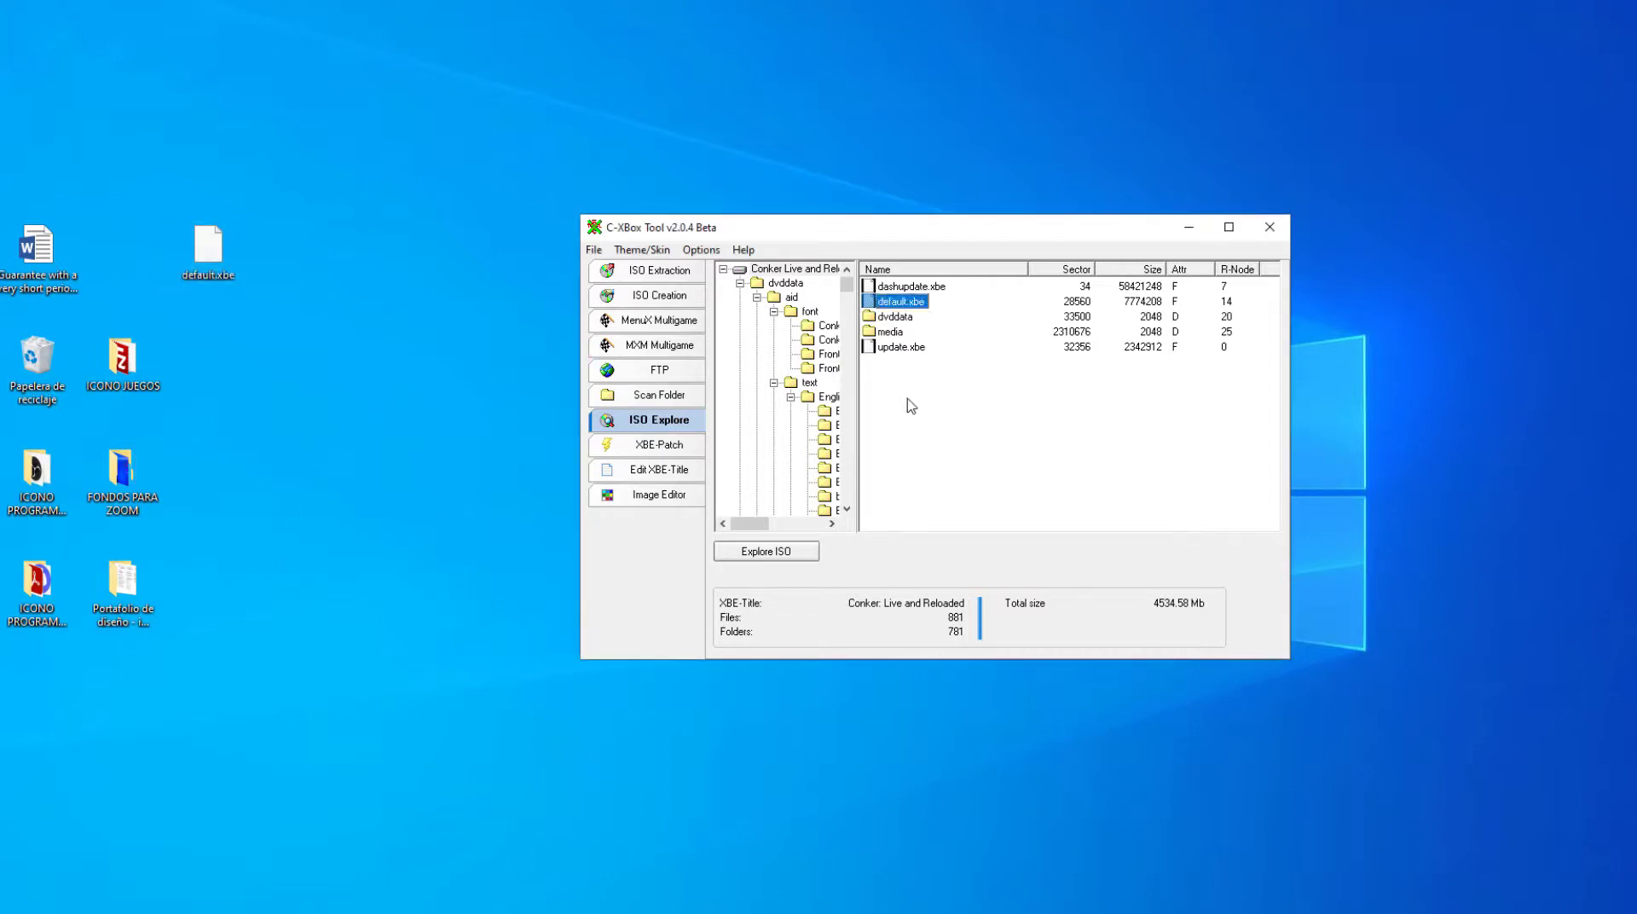
{"action": "left_click_drag", "start_coordinate": [863, 230], "coordinate": [828, 261]}
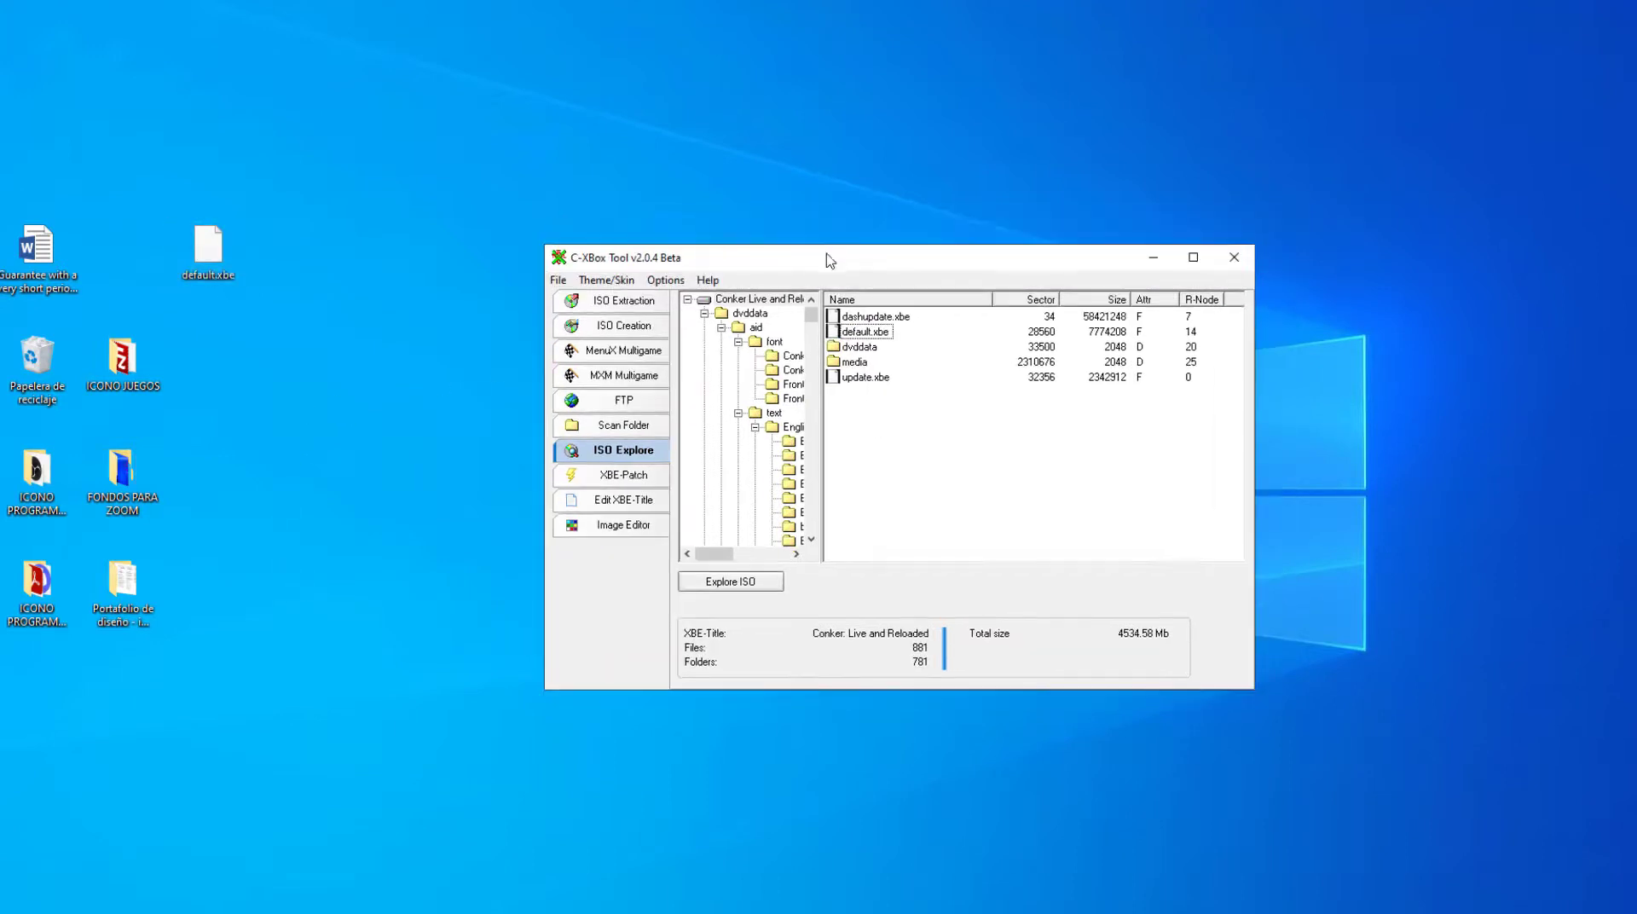
{"action": "right_click", "coordinate": [870, 333]}
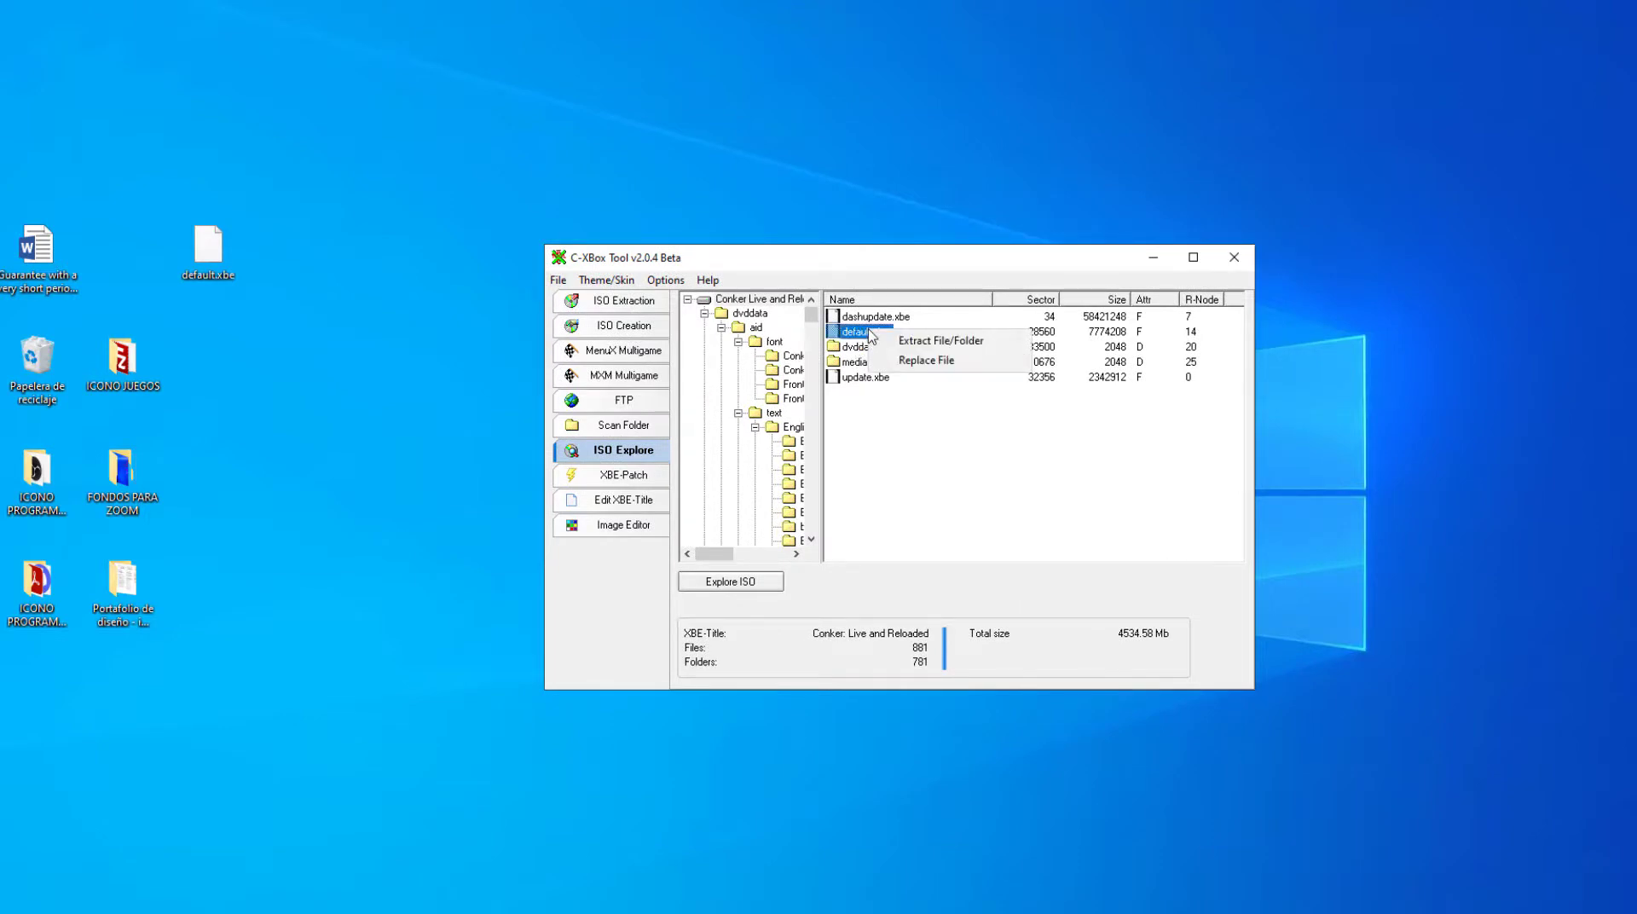
{"action": "left_click", "coordinate": [930, 362]}
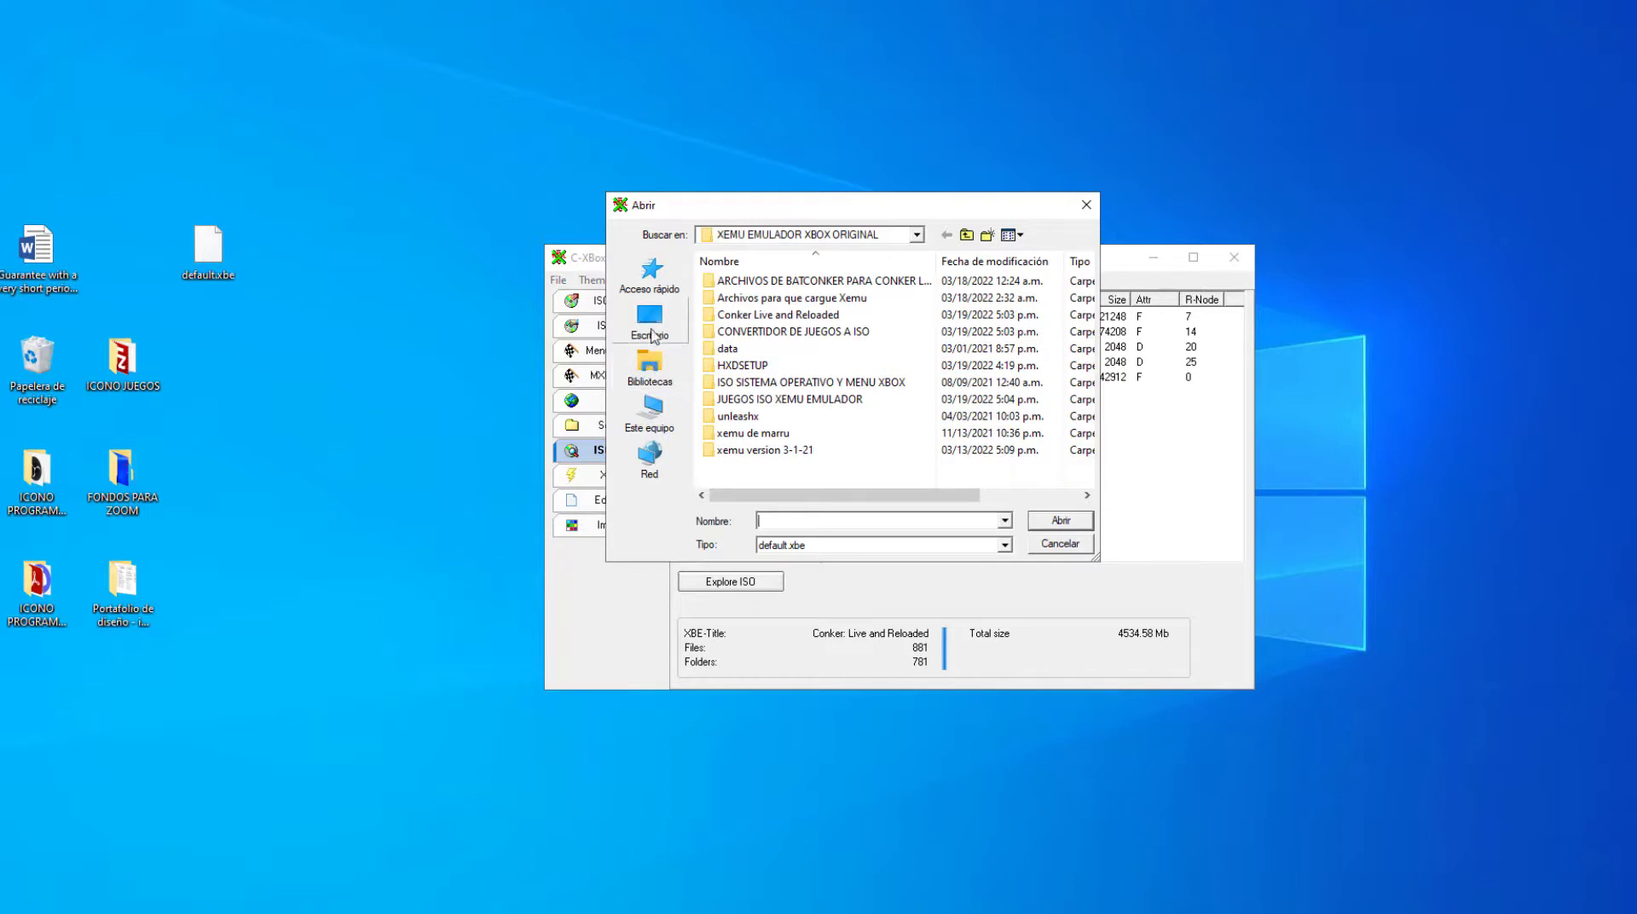
{"action": "left_click", "coordinate": [650, 320]}
{"action": "scroll", "coordinate": [786, 394], "scroll_direction": "down", "scroll_amount": 5}
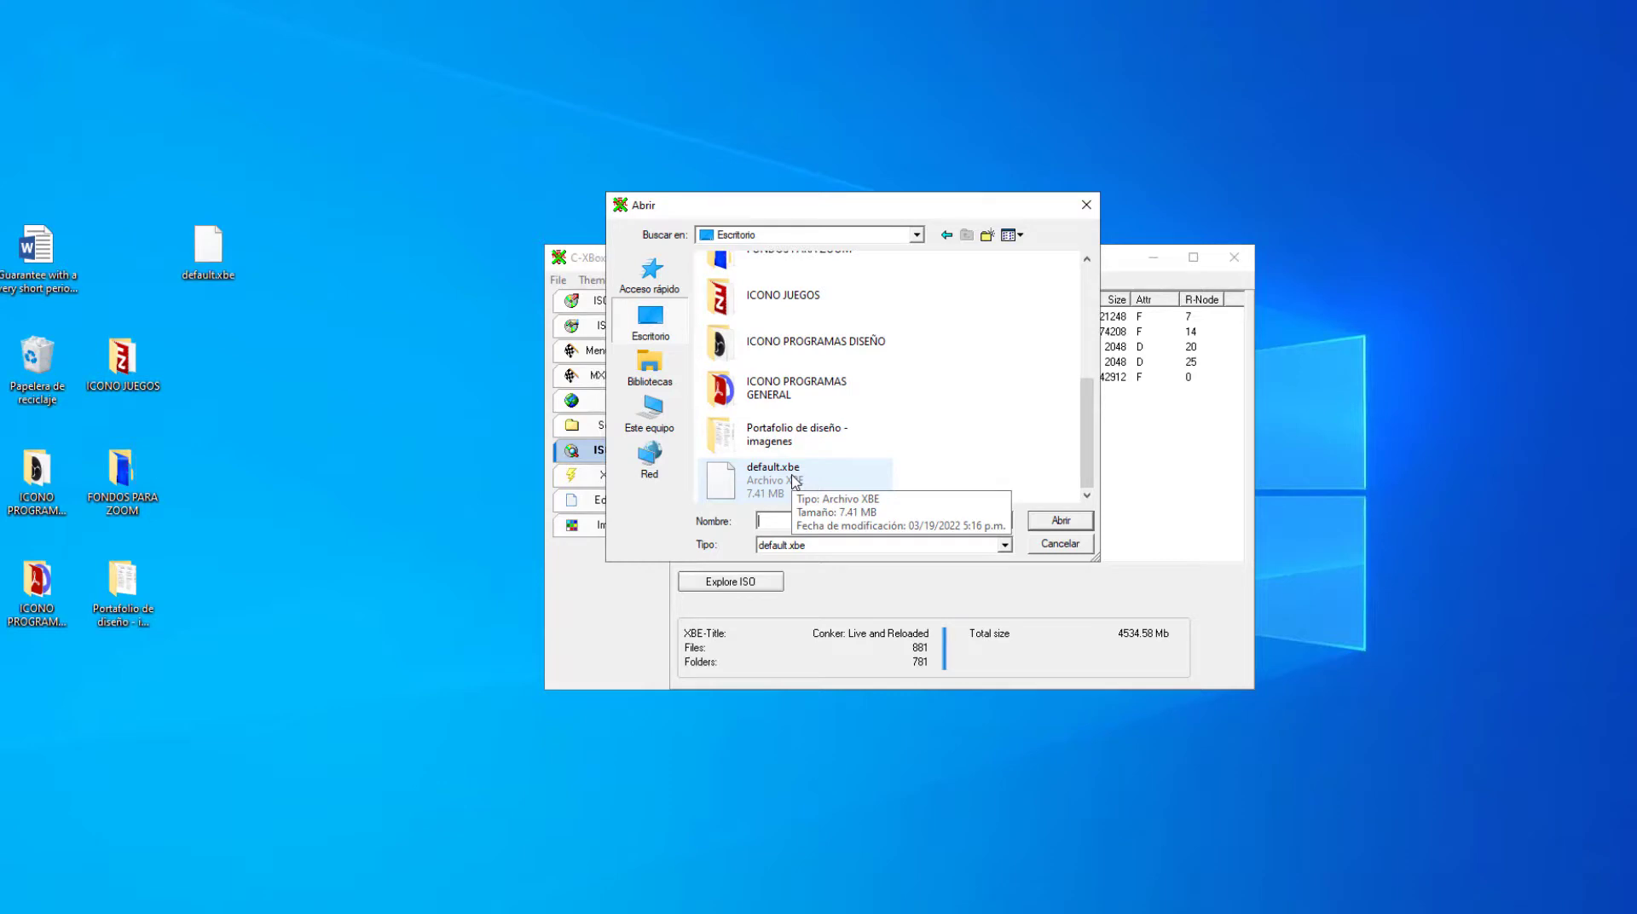
{"action": "left_click", "coordinate": [794, 482]}
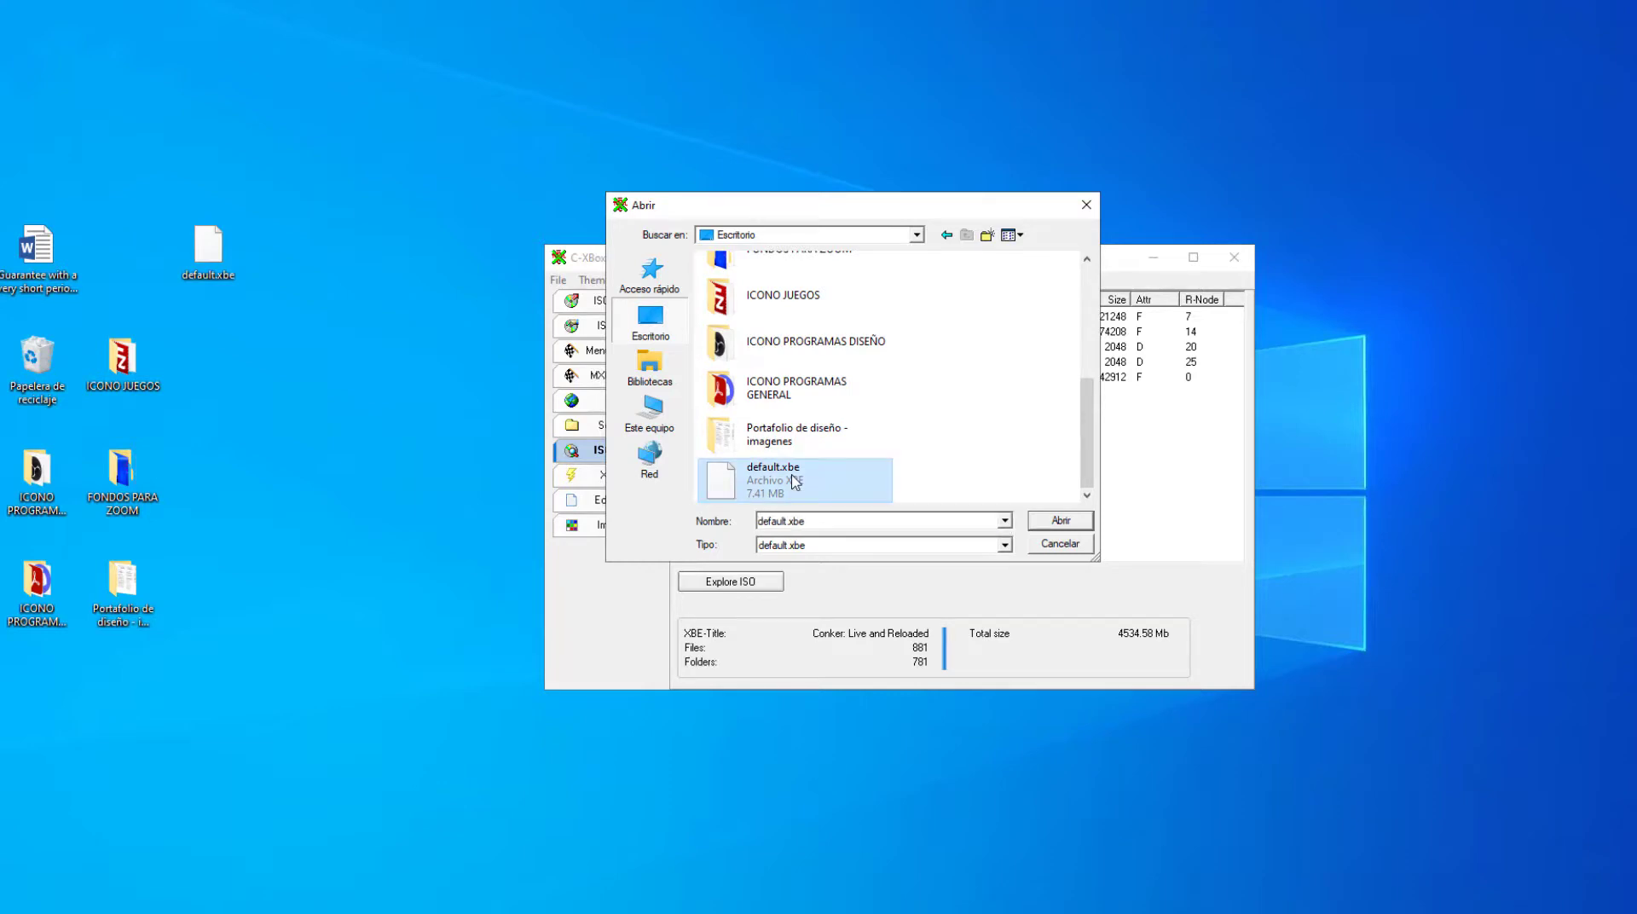
{"action": "left_click", "coordinate": [1066, 521]}
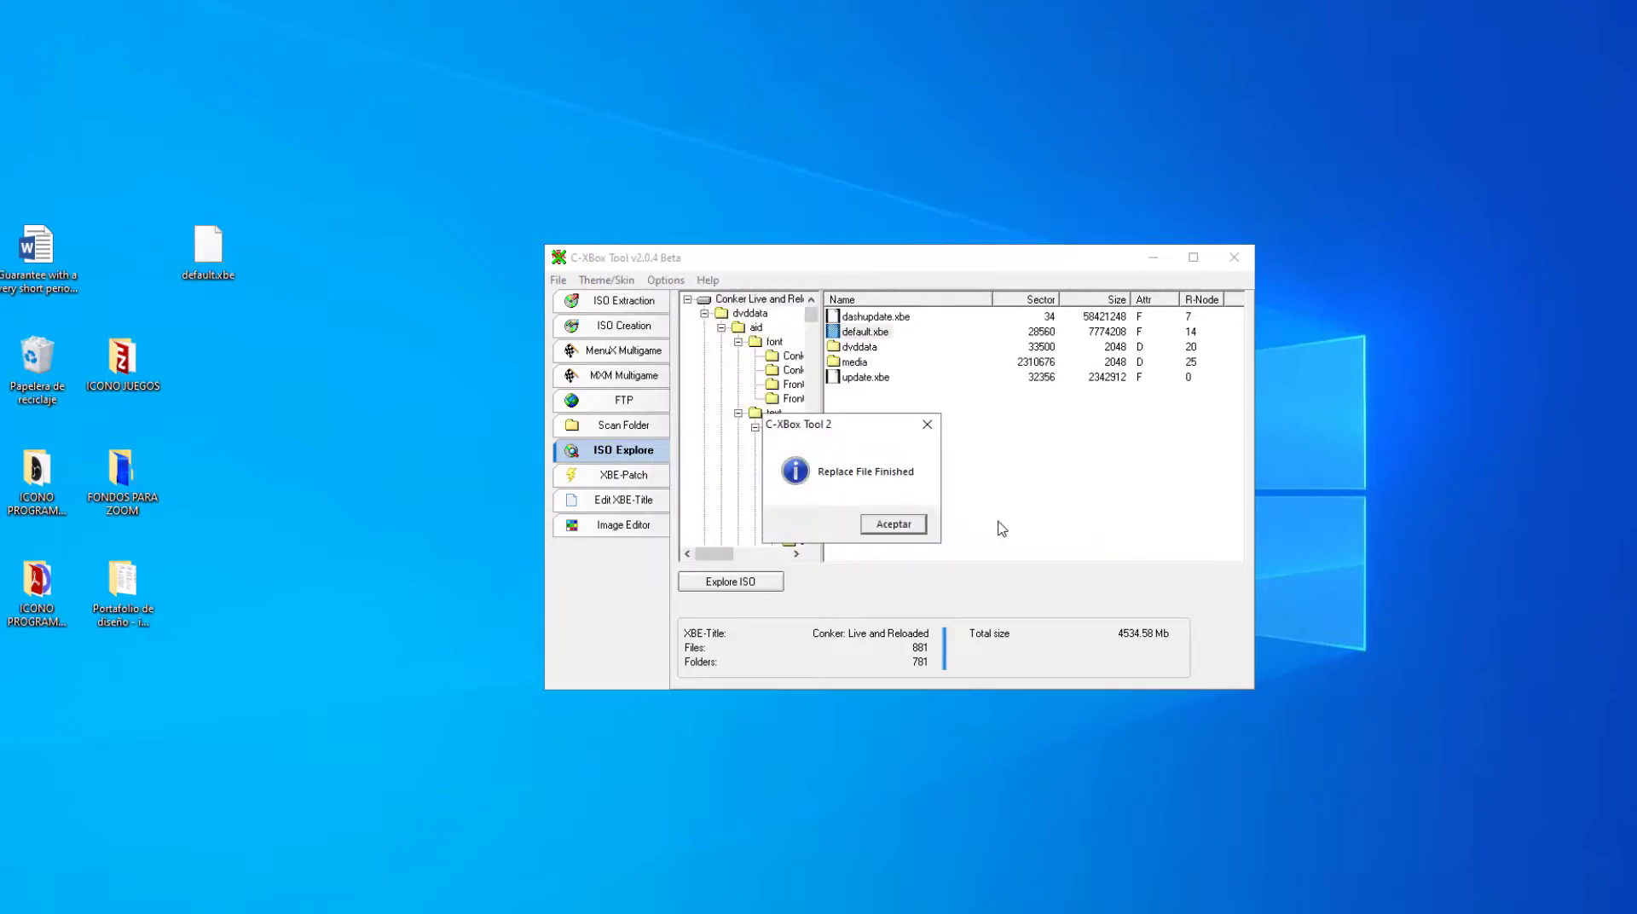
{"action": "left_click", "coordinate": [906, 529]}
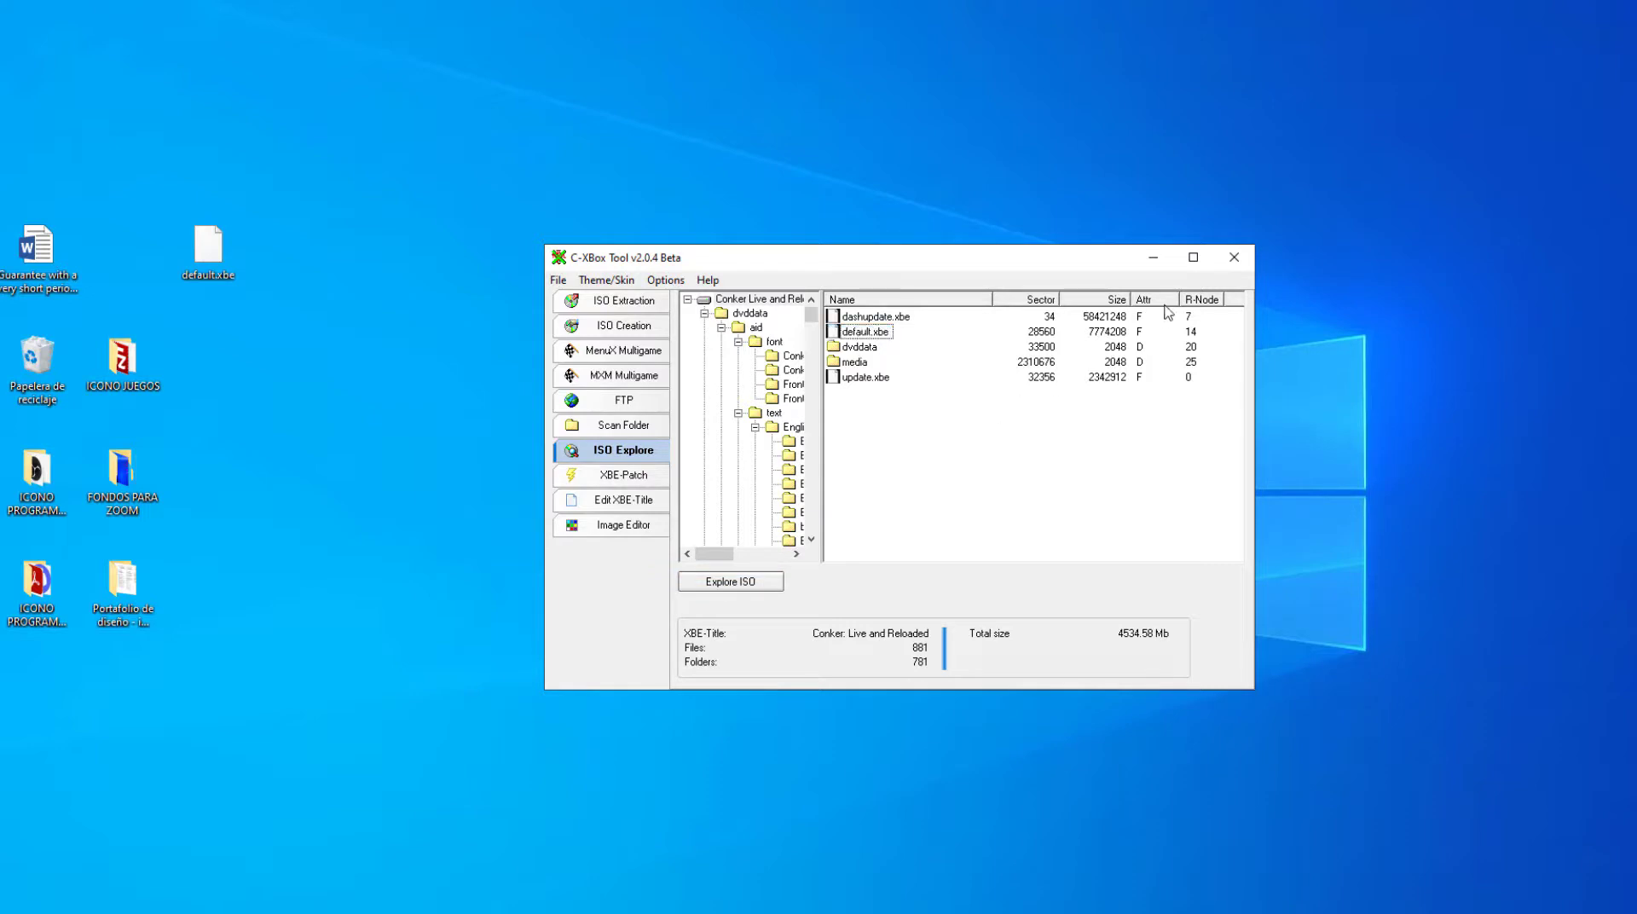
Close C-XBox Tool and launch xemu.exe from the XEMU EMULADOR XBOX ORIGINAL folder
{"action": "left_click", "coordinate": [1237, 260]}
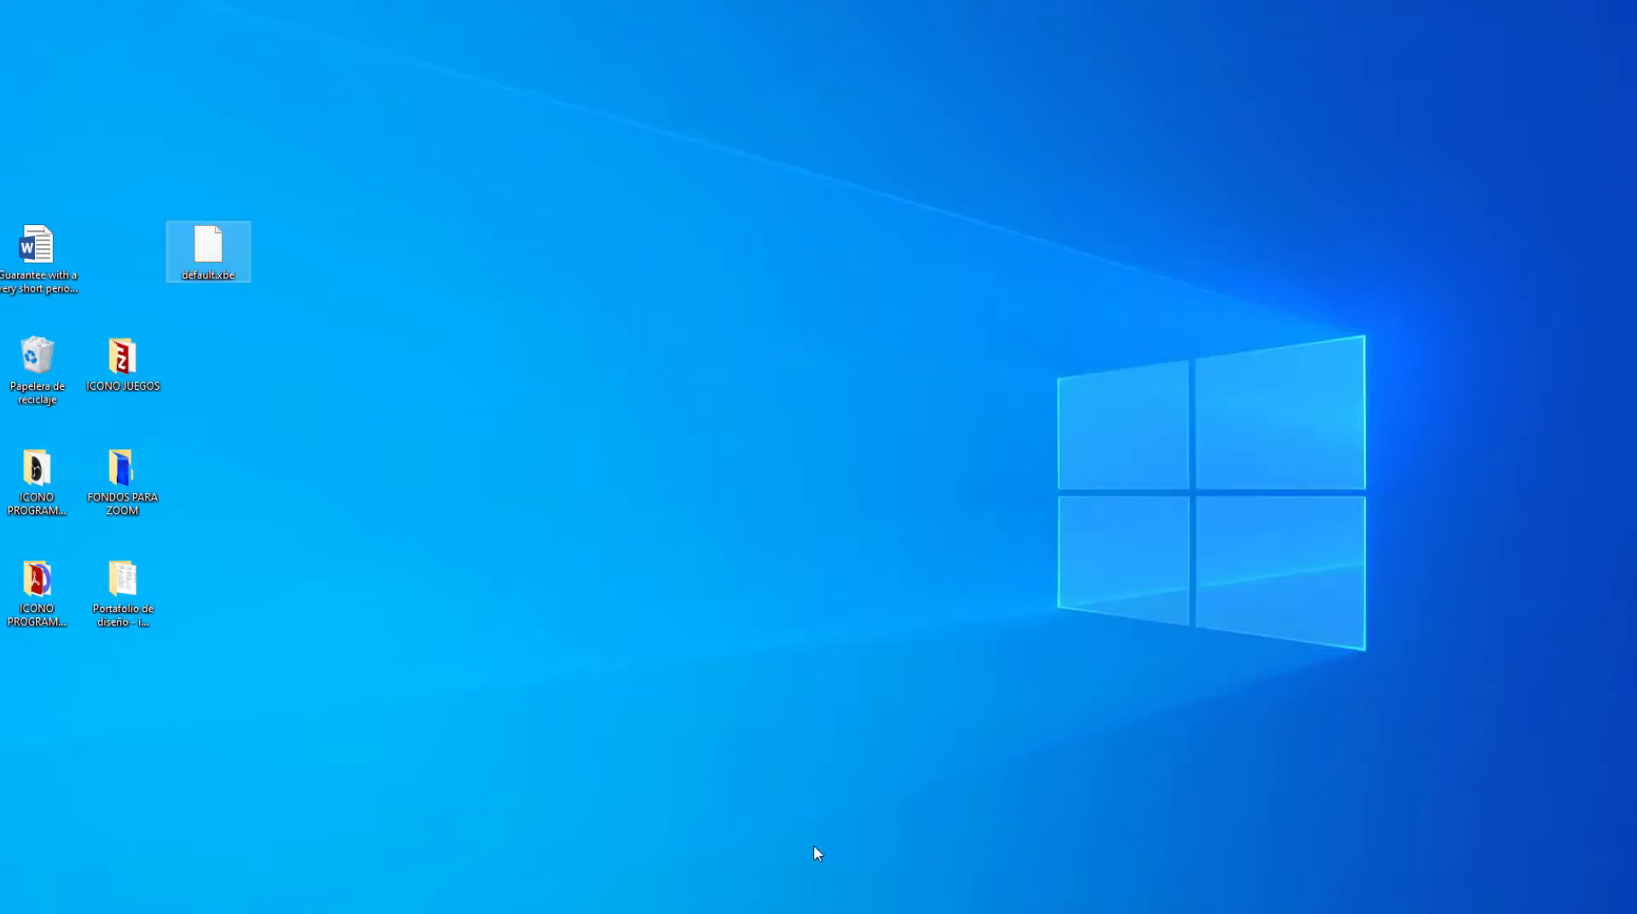
{"action": "left_click", "coordinate": [801, 913]}
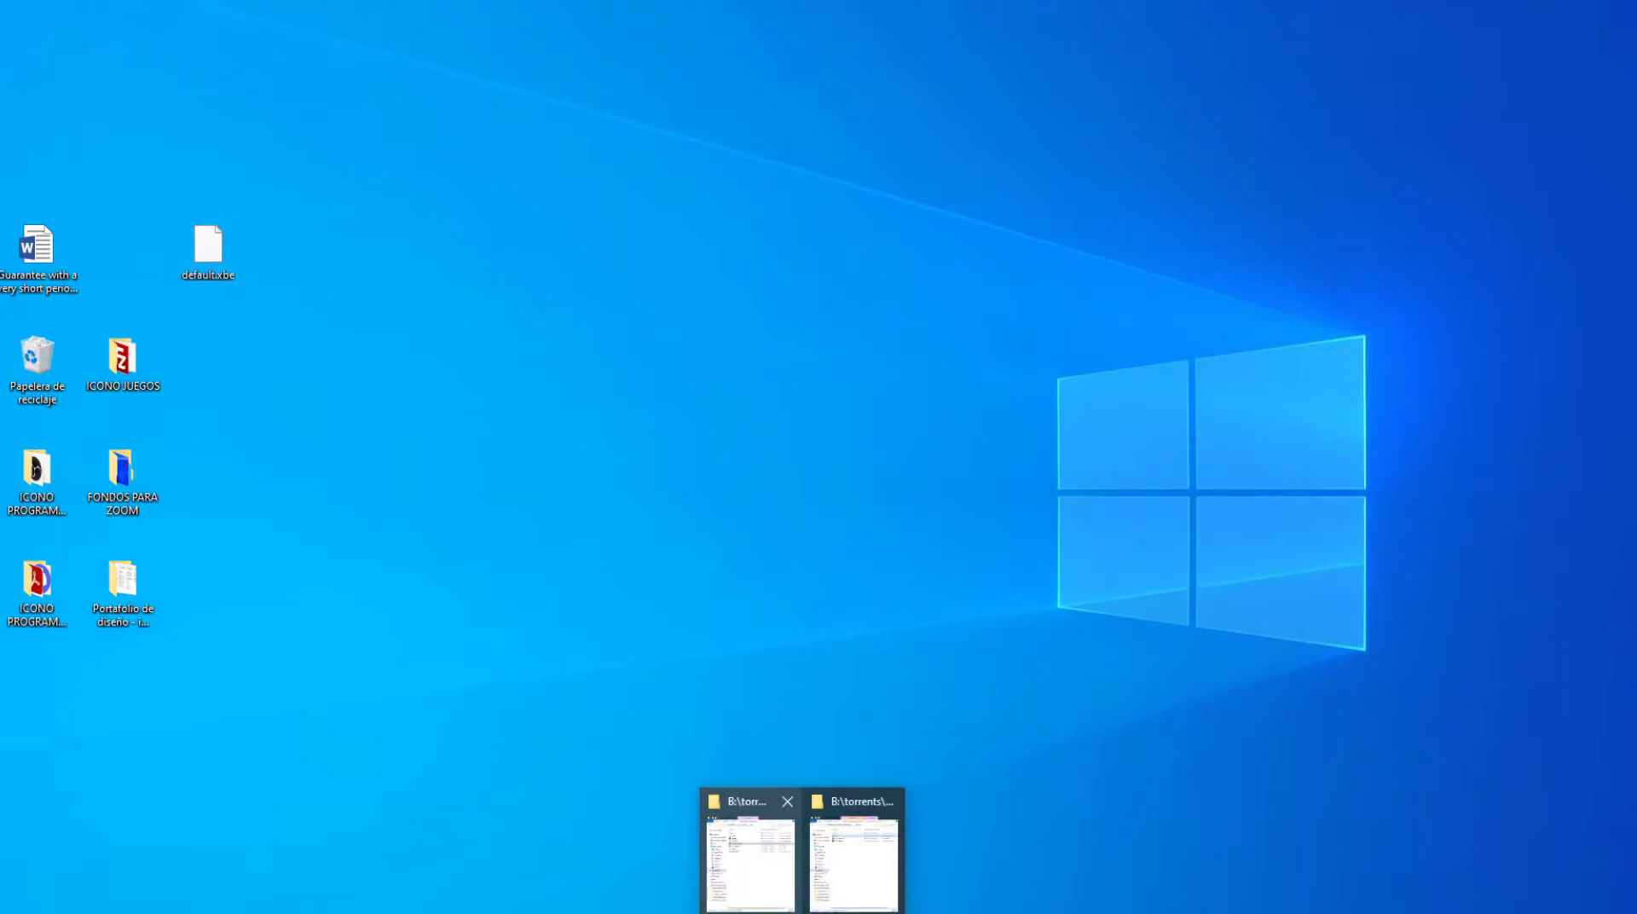
{"action": "left_click", "coordinate": [786, 881]}
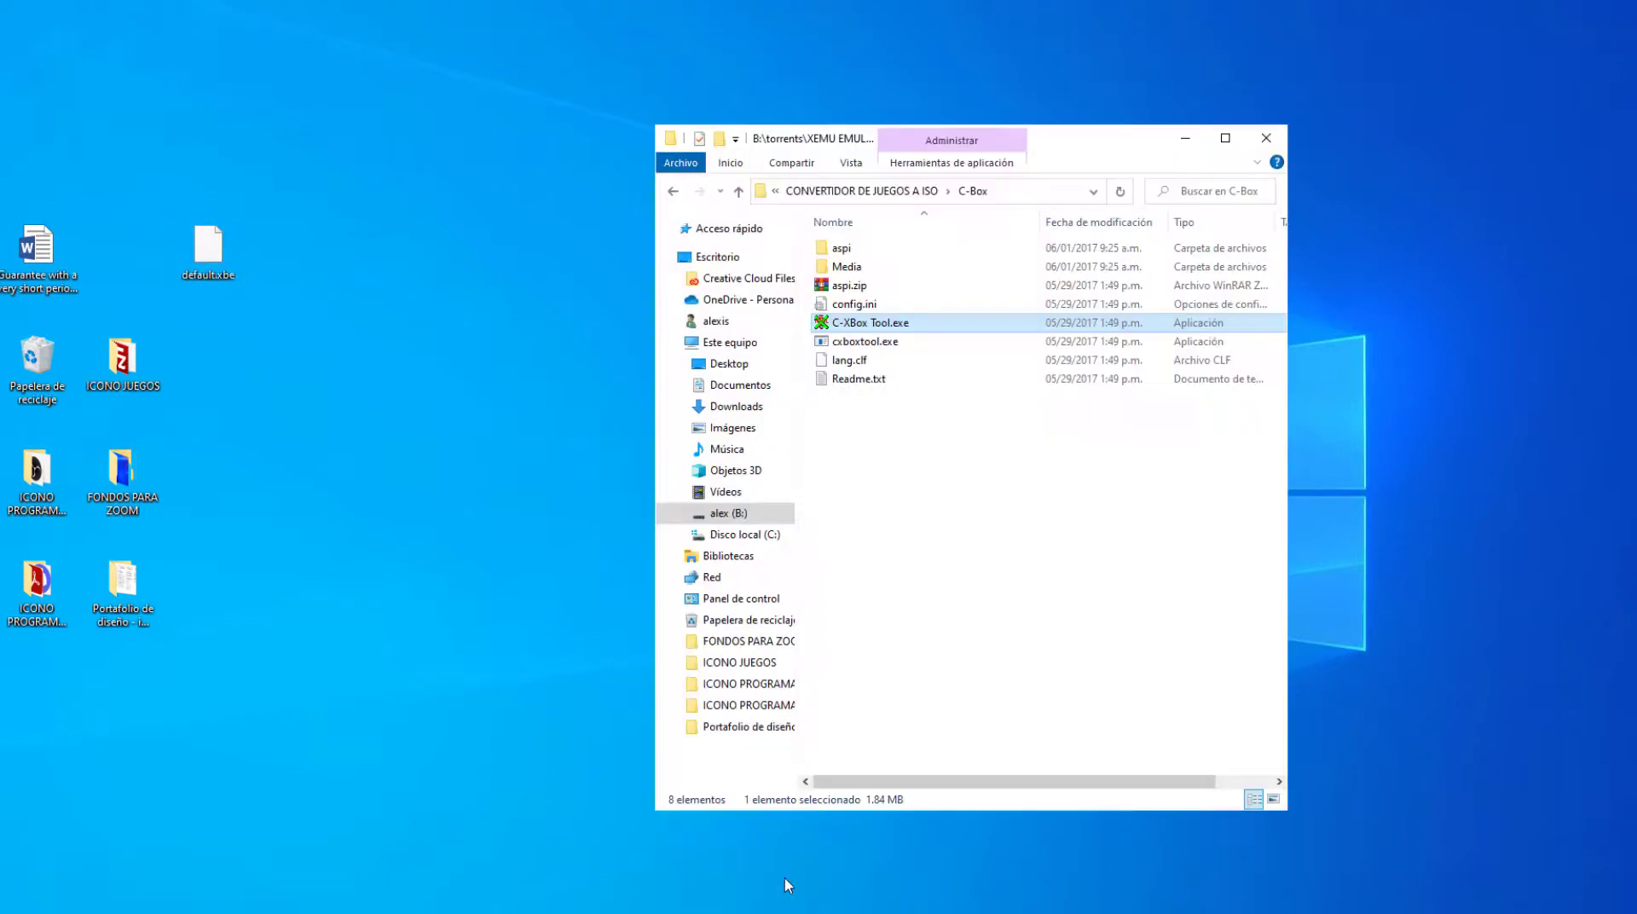
{"action": "left_click", "coordinate": [816, 193]}
{"action": "left_click", "coordinate": [839, 192]}
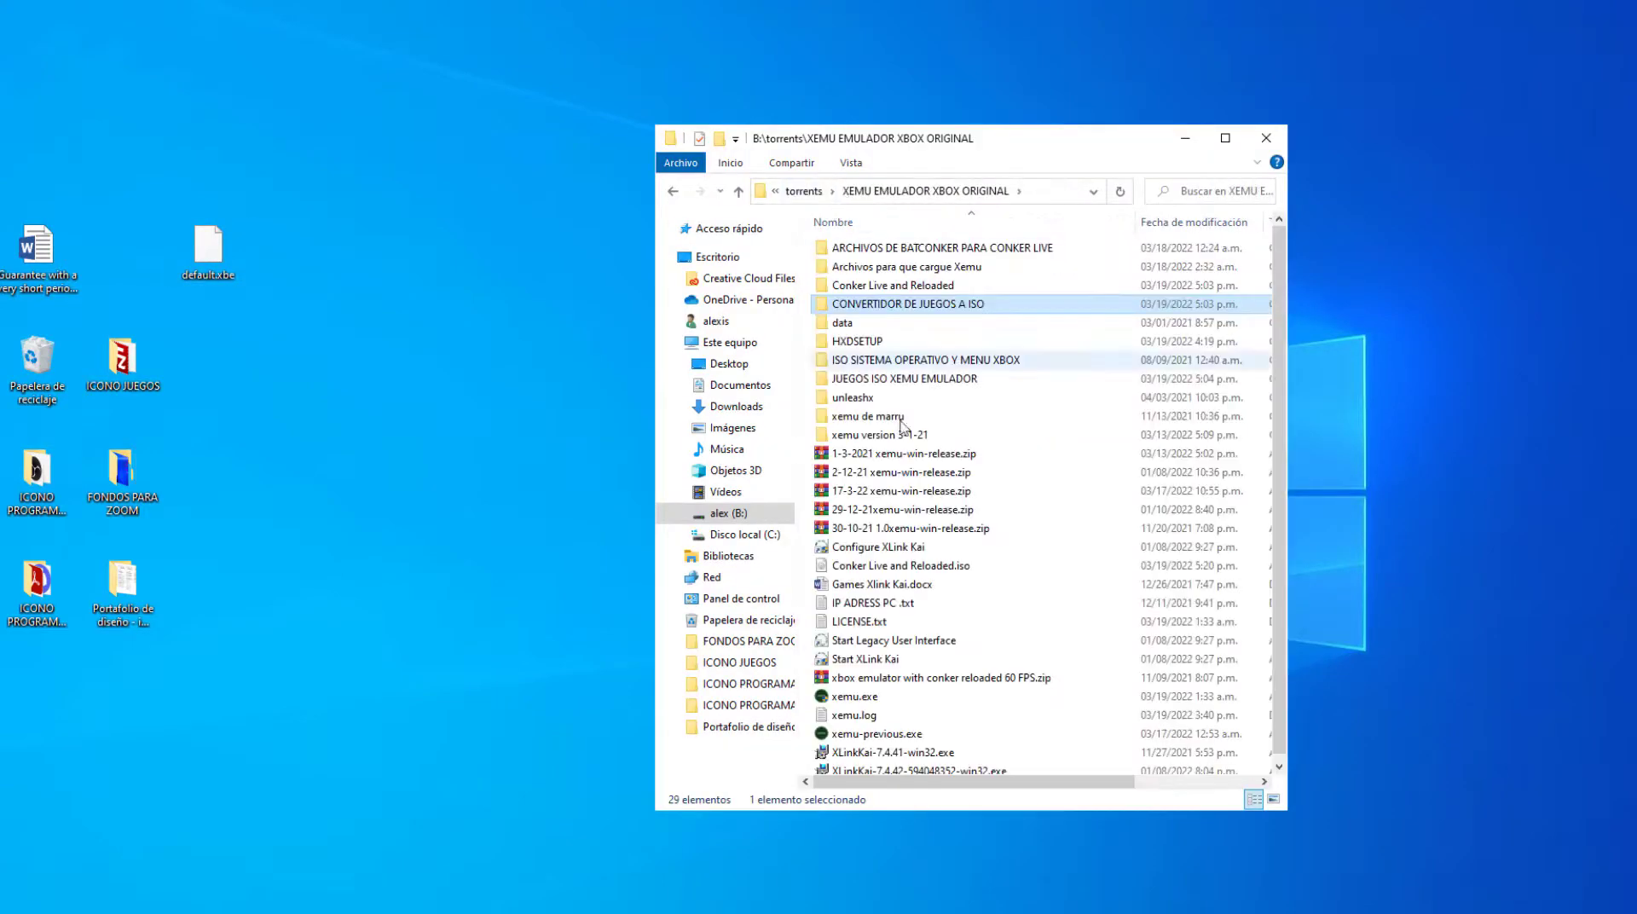
{"action": "double_click", "coordinate": [887, 699]}
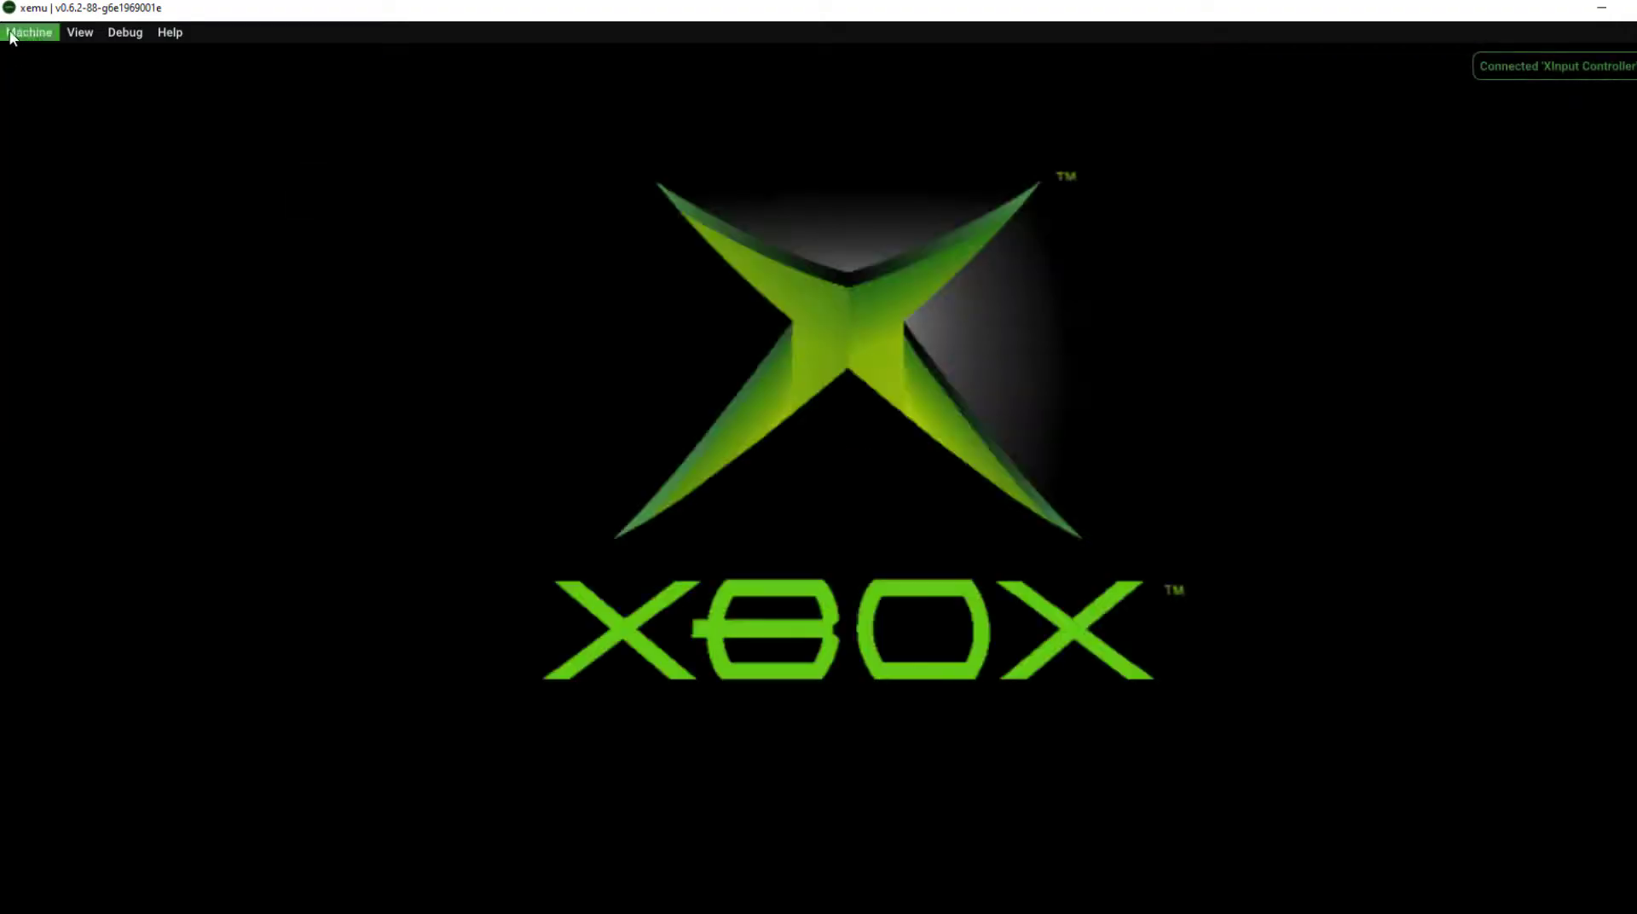
Eject the current disc from the emulated Xbox and shut the emulator down
{"action": "left_click", "coordinate": [11, 36]}
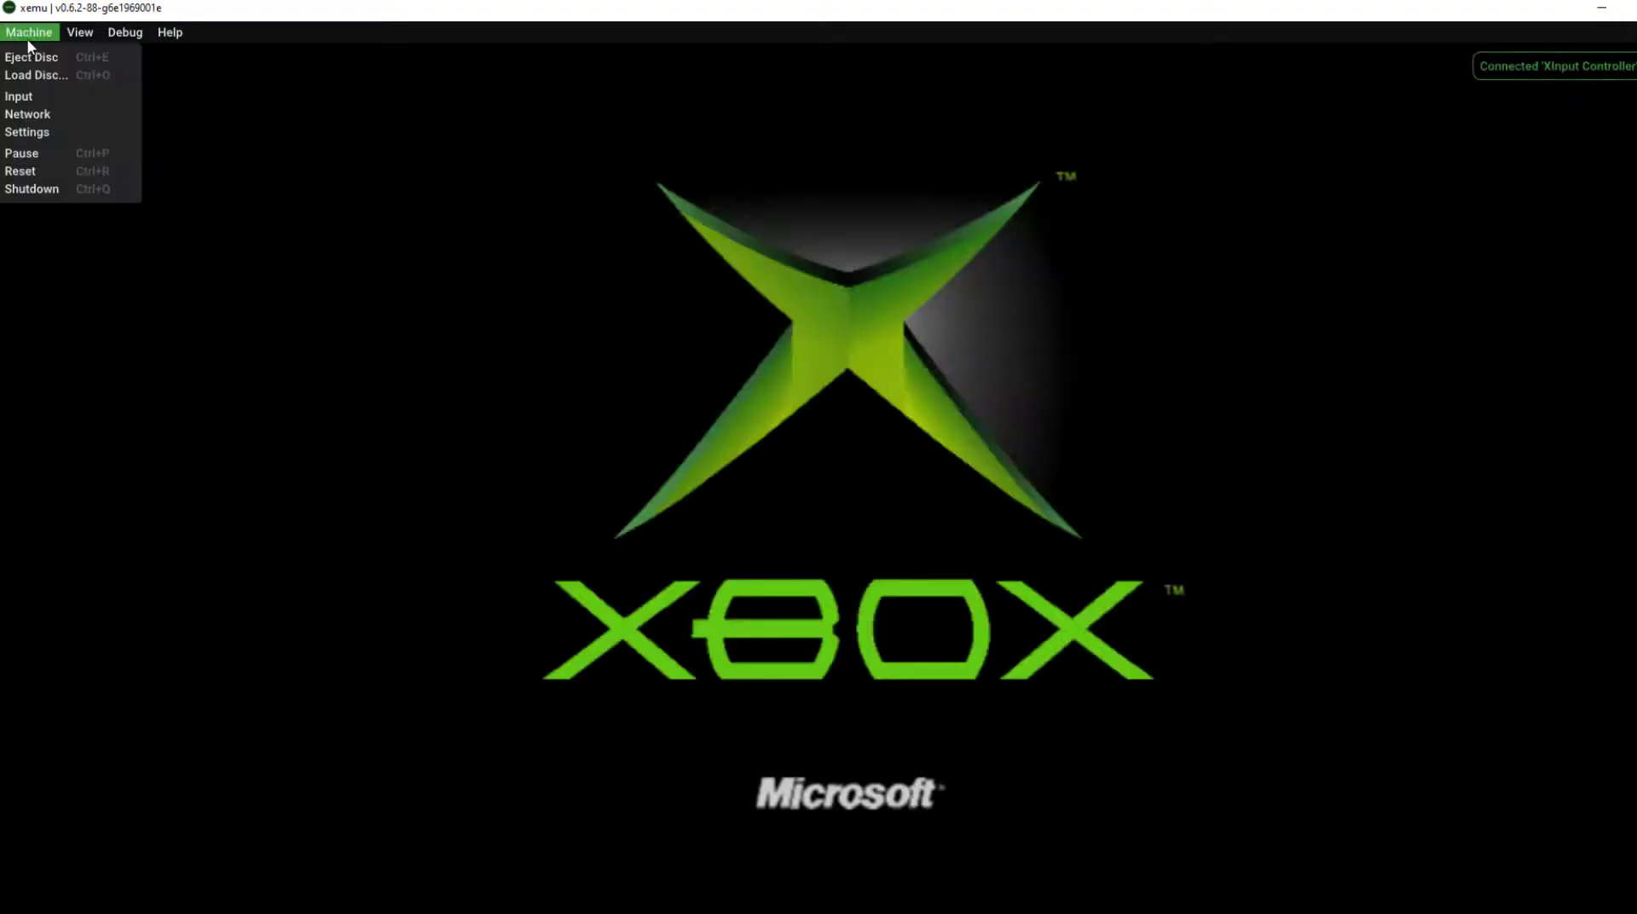
{"action": "left_click", "coordinate": [44, 65]}
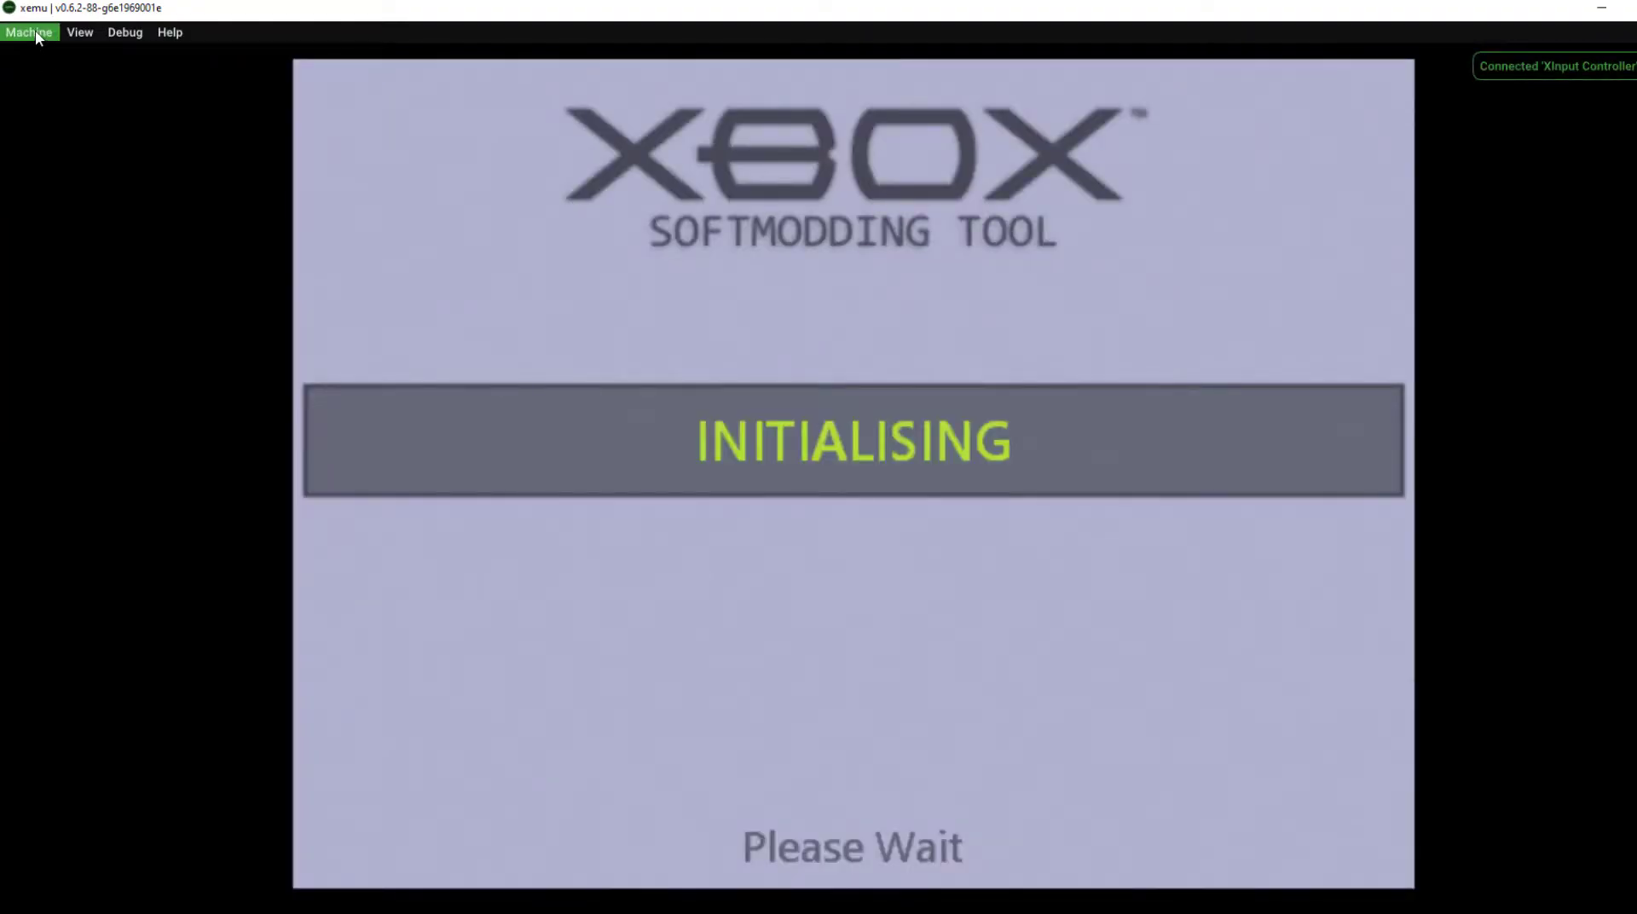
{"action": "left_click", "coordinate": [37, 34]}
{"action": "left_click", "coordinate": [41, 181]}
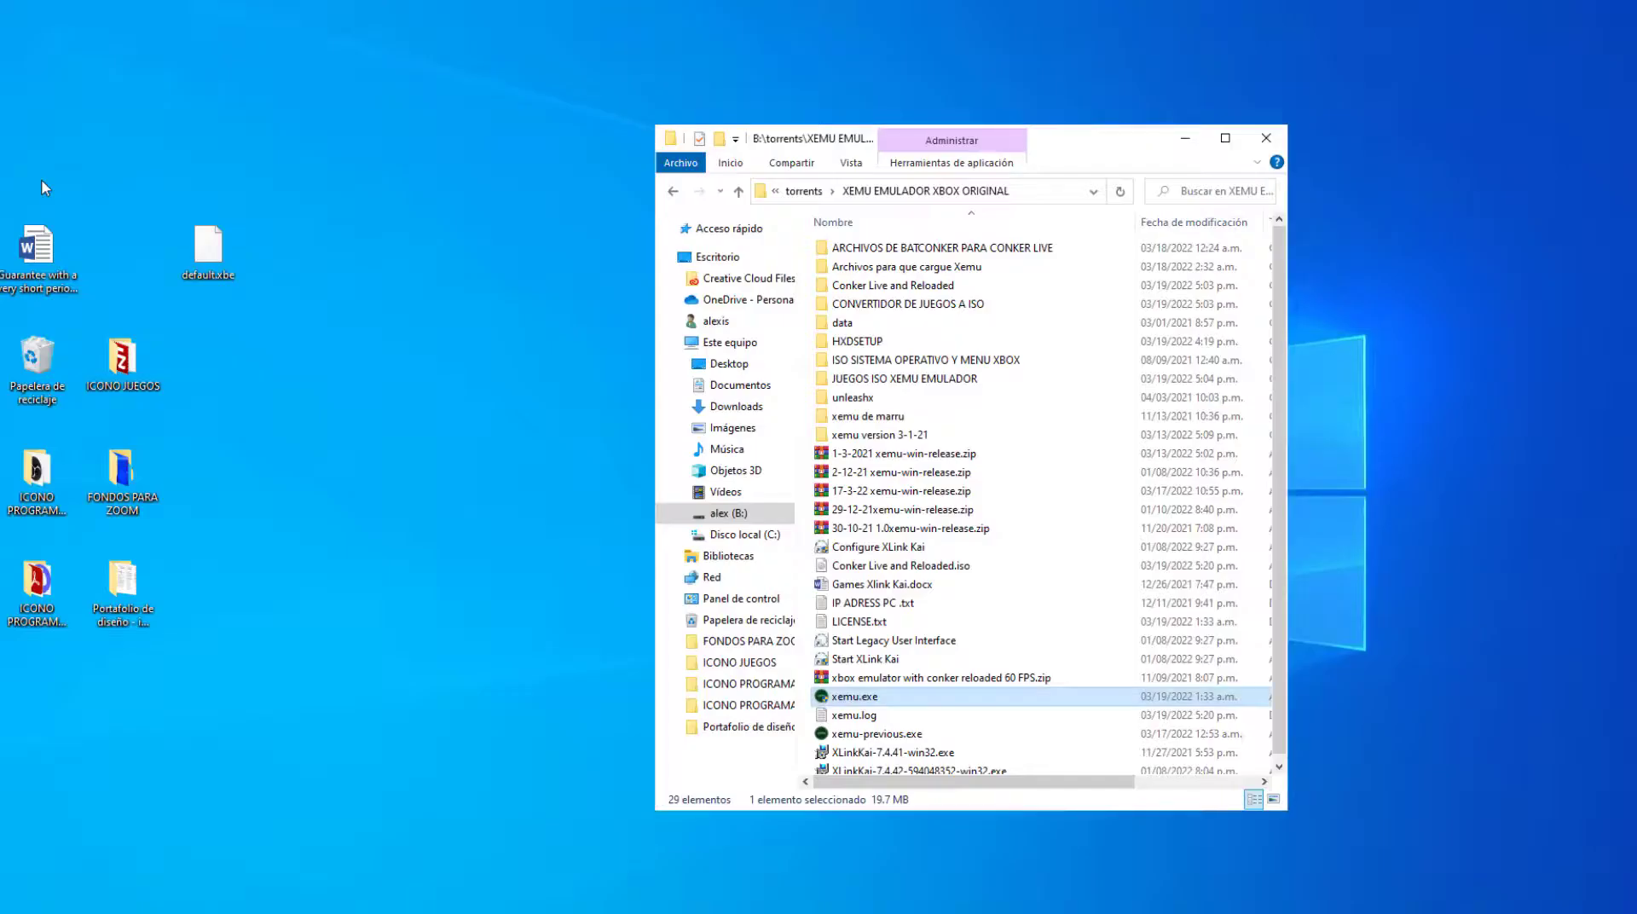
Minimize and restore the XEMU EMULADOR XBOX ORIGINAL folder window, and start xemu.exe again
{"action": "left_click", "coordinate": [1187, 141]}
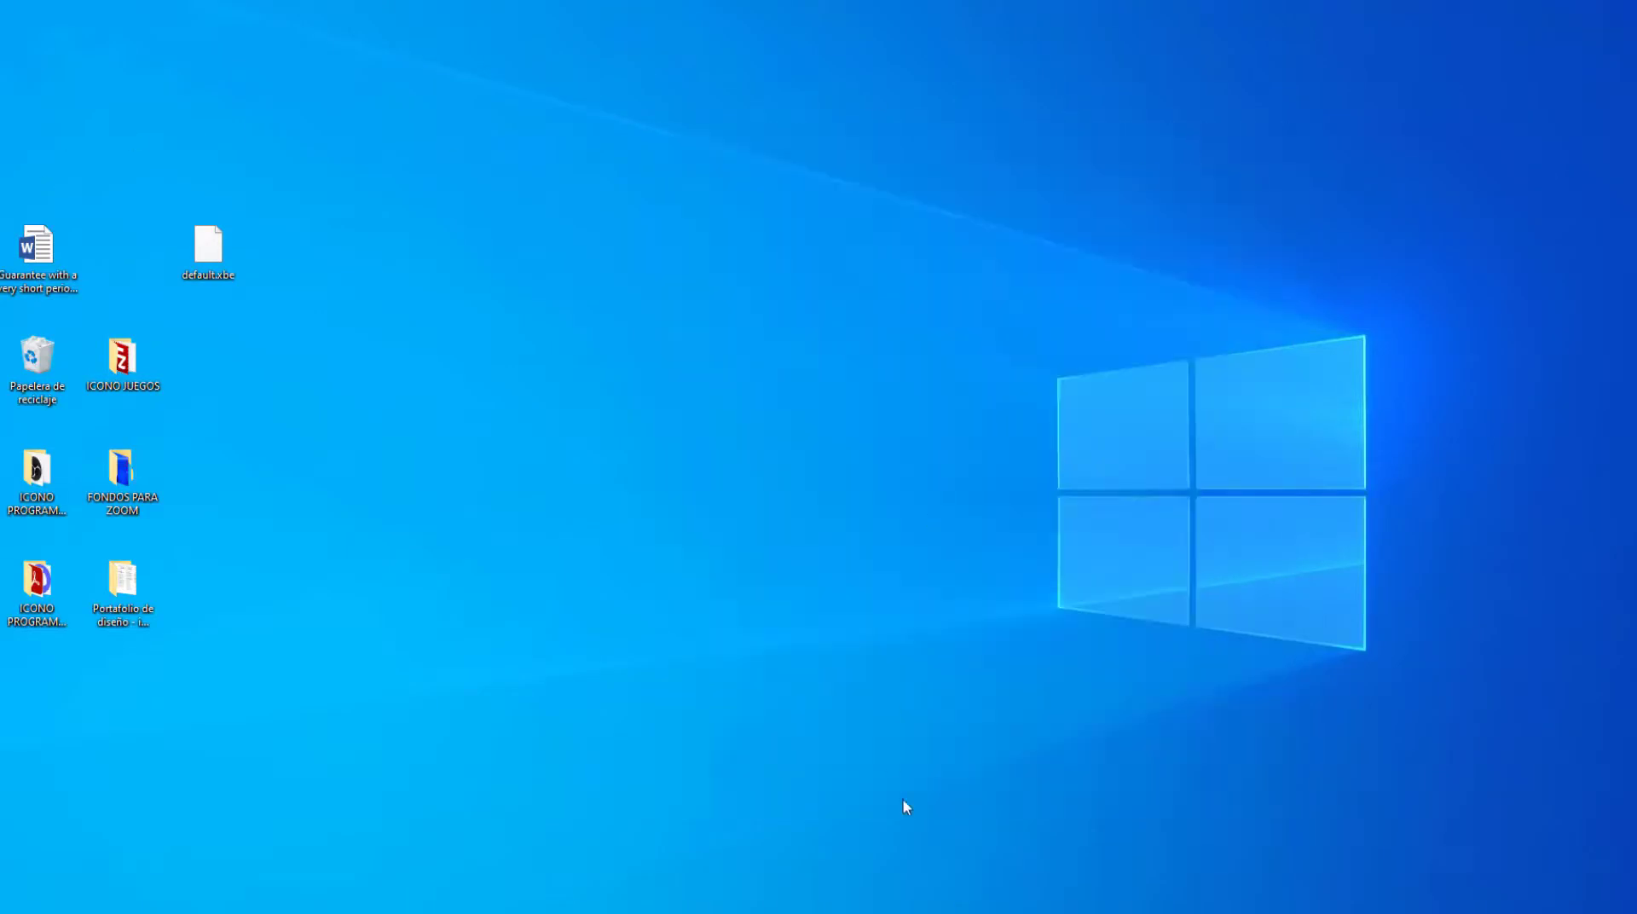
{"action": "mouse_move", "coordinate": [831, 908]}
{"action": "left_click", "coordinate": [761, 856]}
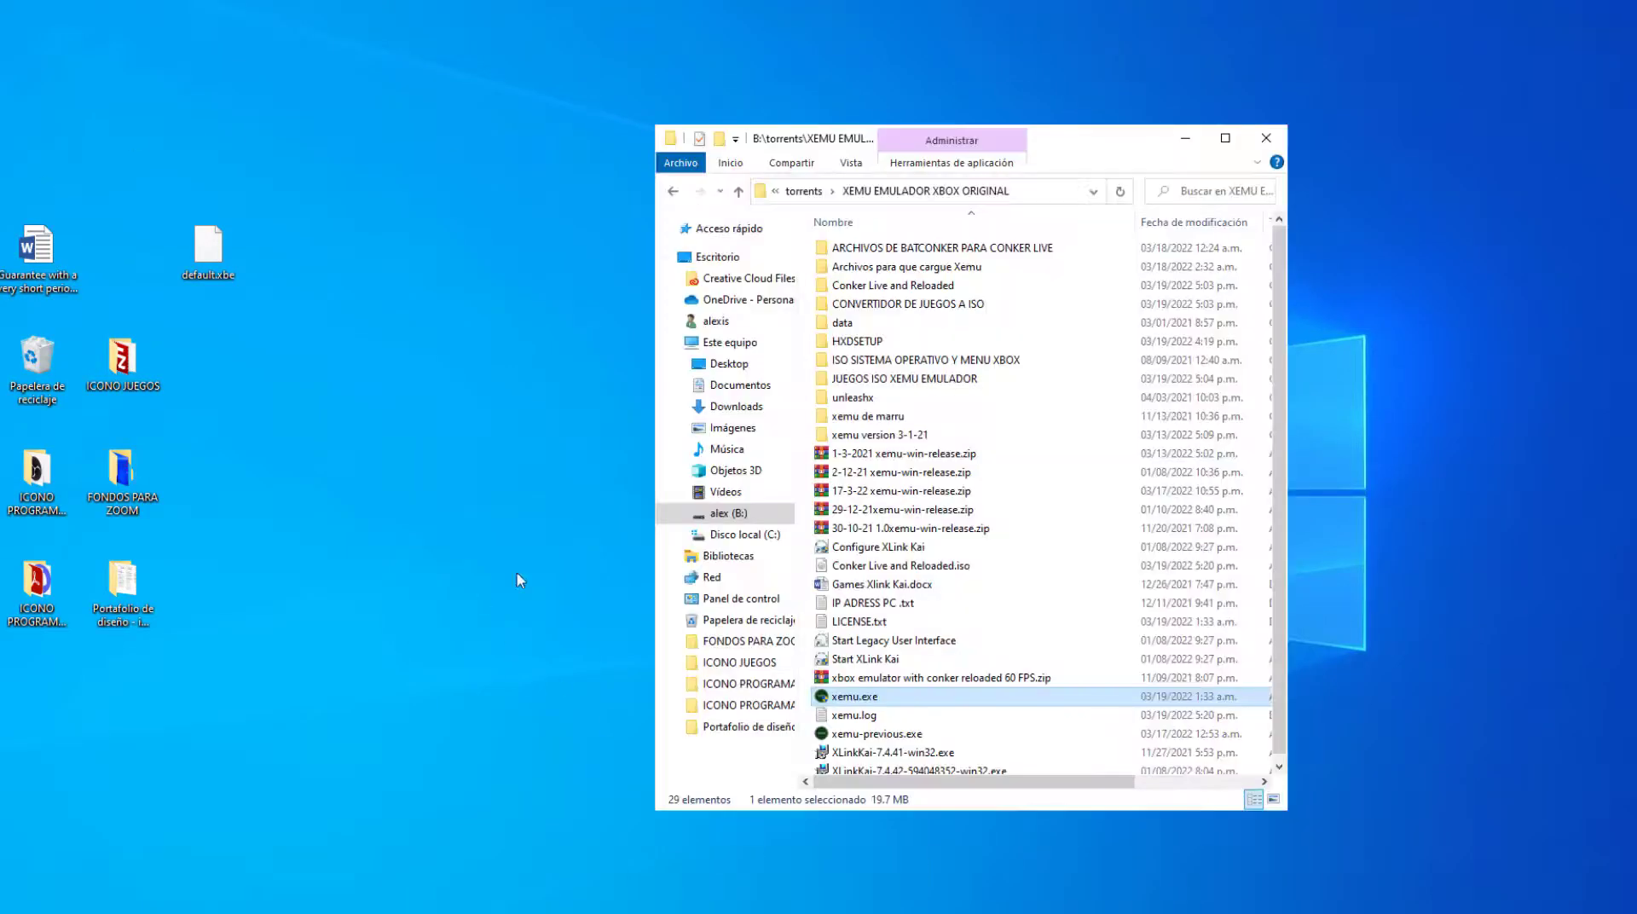
{"action": "double_click", "coordinate": [902, 697]}
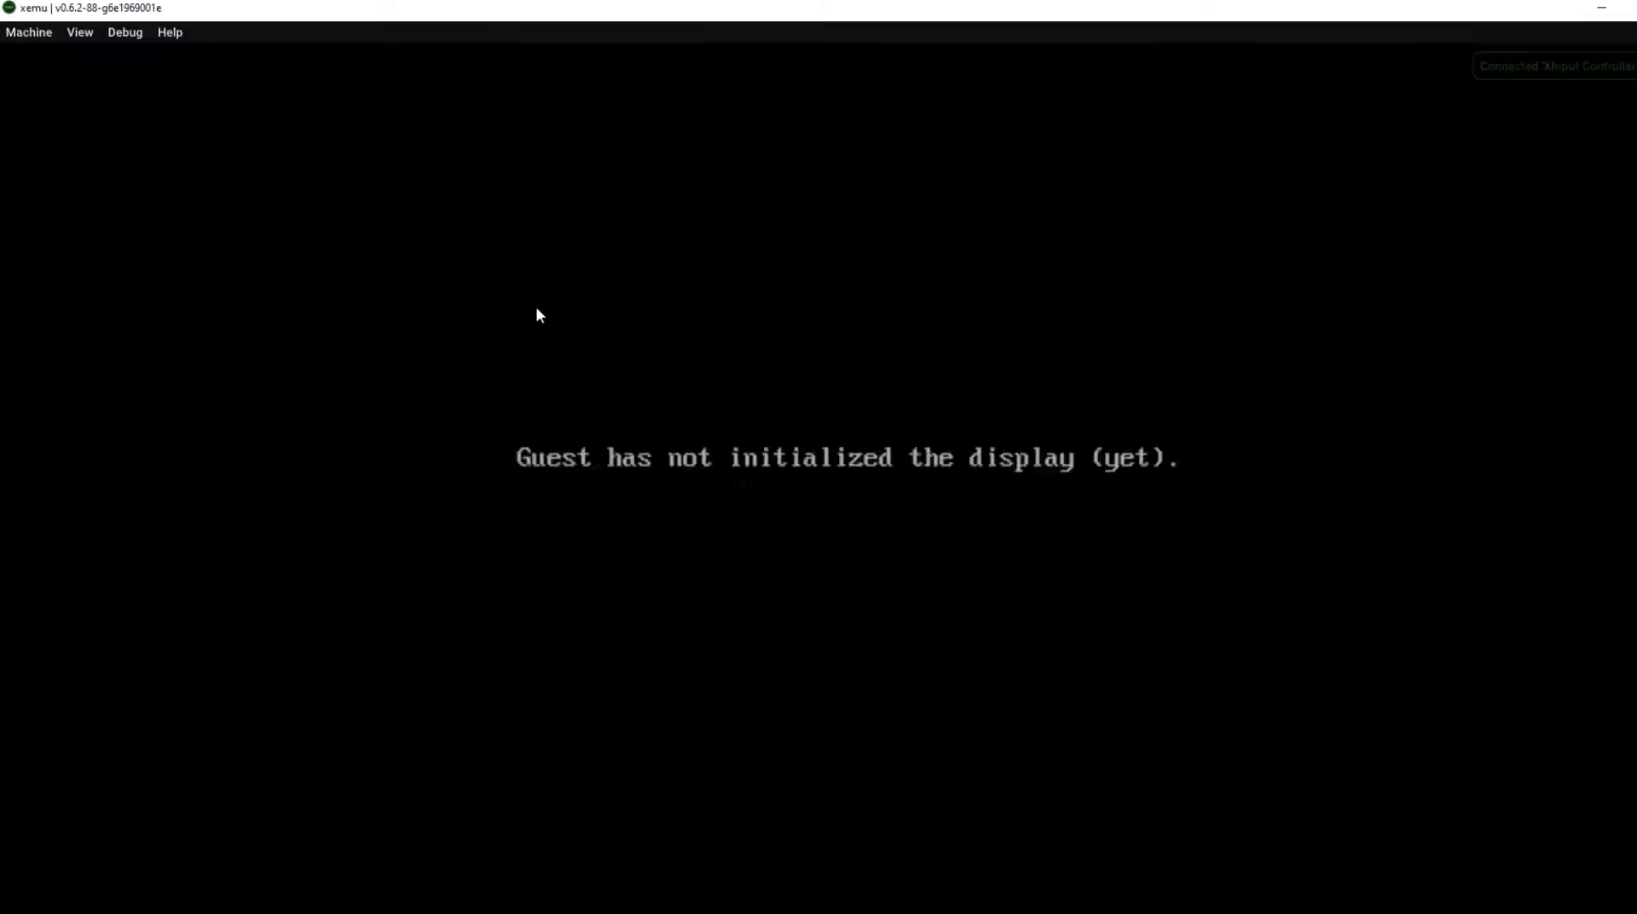
Load Conker Live and Reloaded.iso from the XEMU EMULADOR XBOX ORIGINAL folder as the disc and reset the machine
{"action": "left_click", "coordinate": [31, 37]}
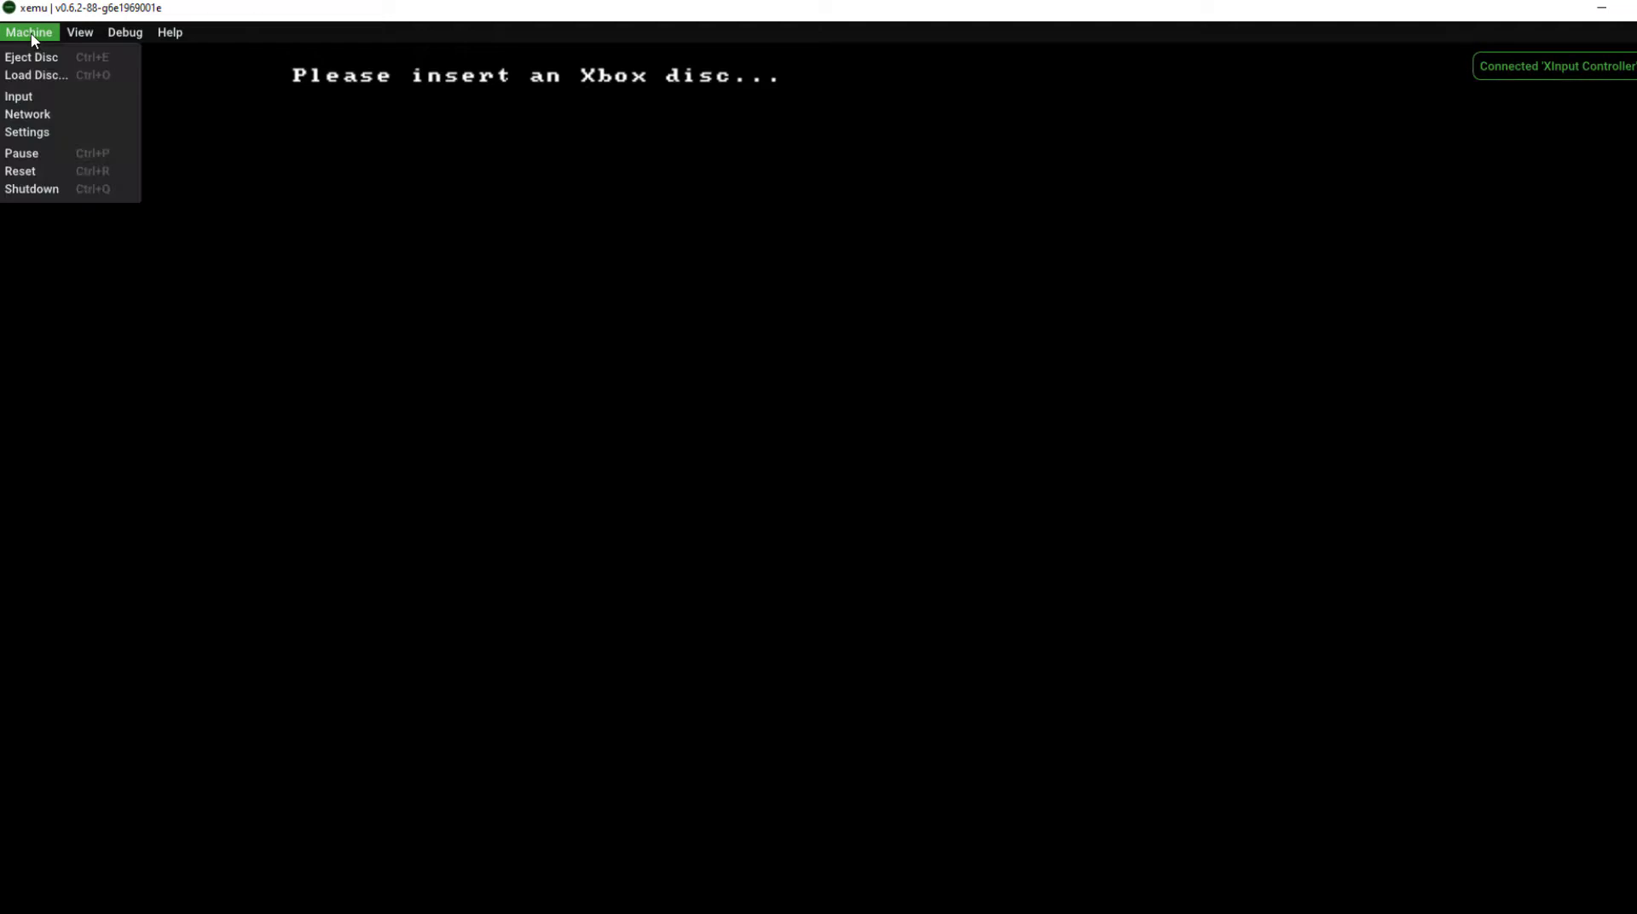
{"action": "left_click", "coordinate": [40, 76]}
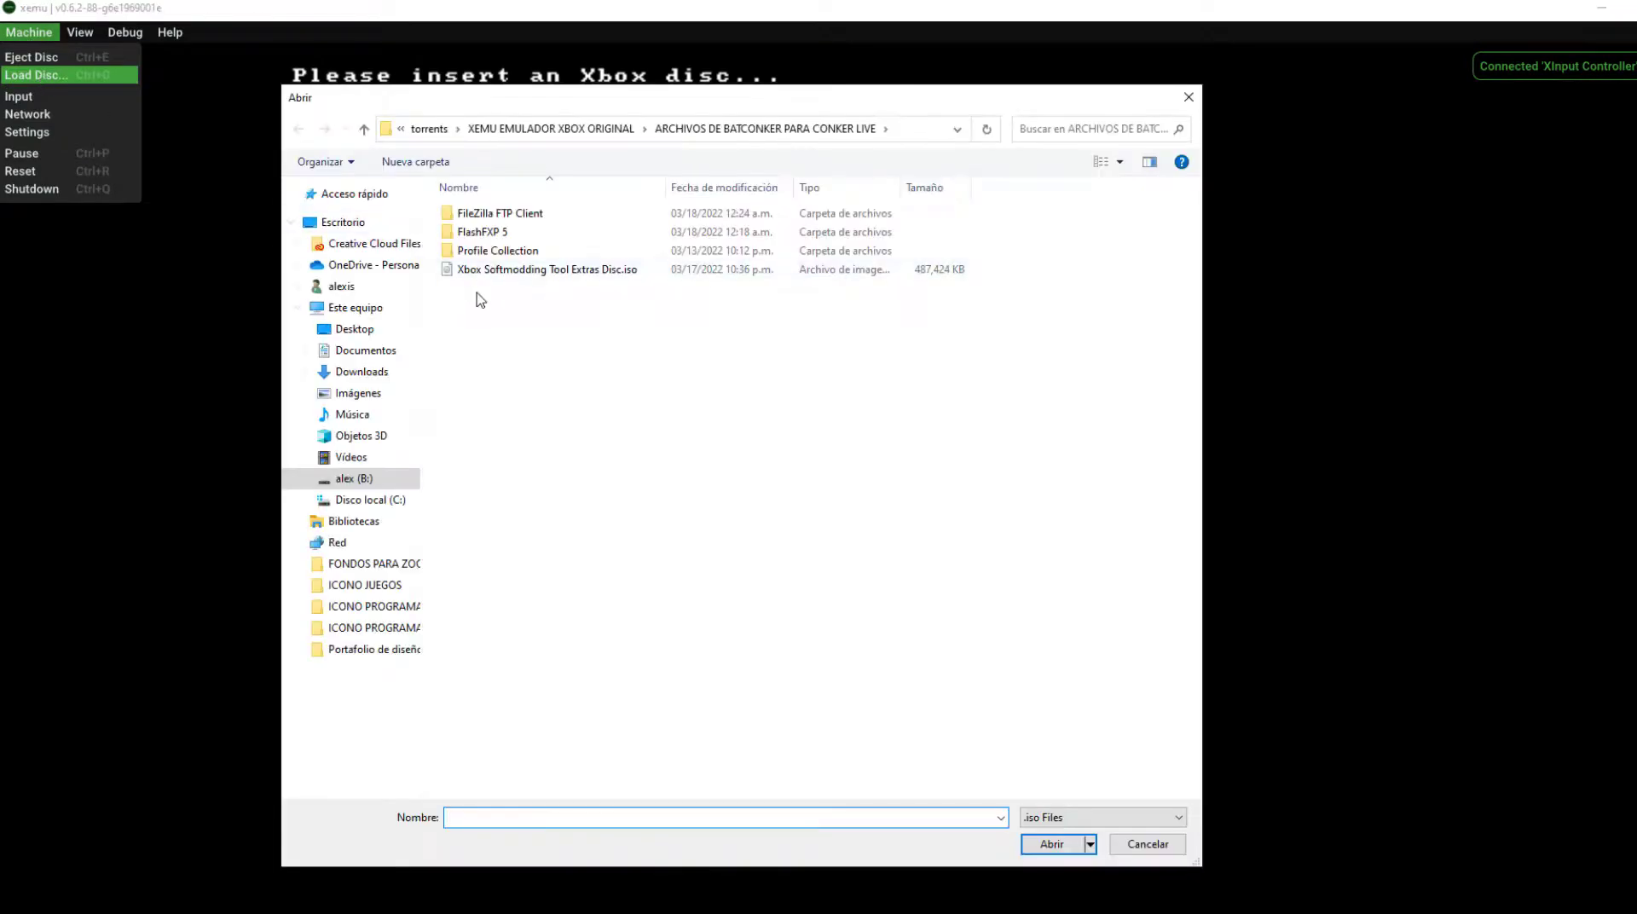
{"action": "left_click", "coordinate": [537, 131]}
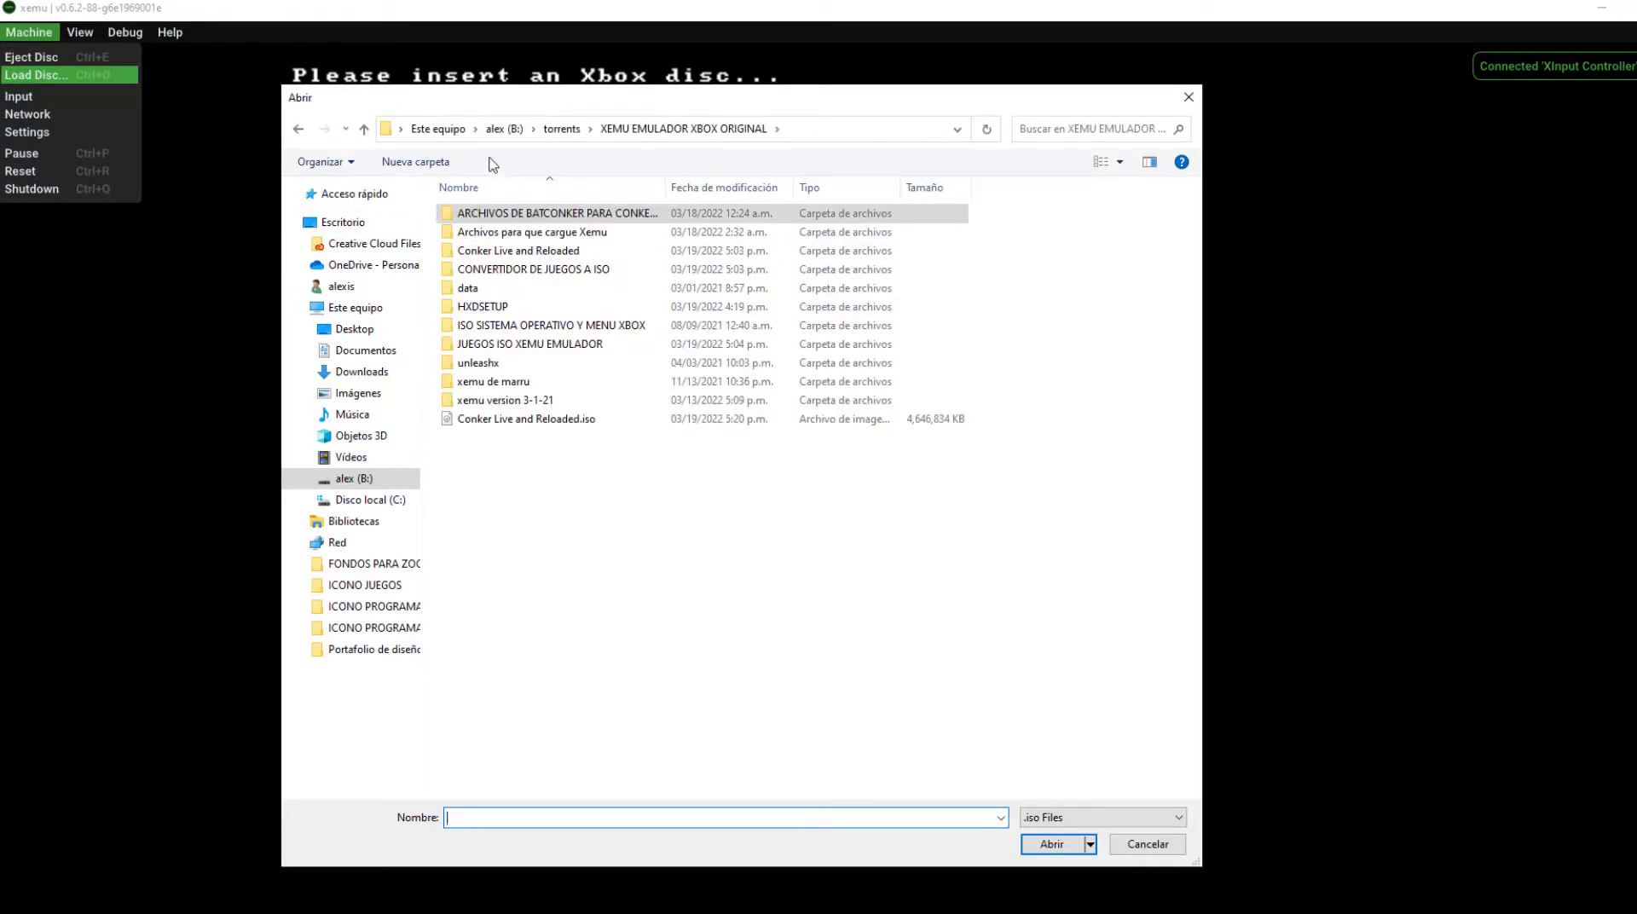
{"action": "left_click", "coordinate": [556, 135]}
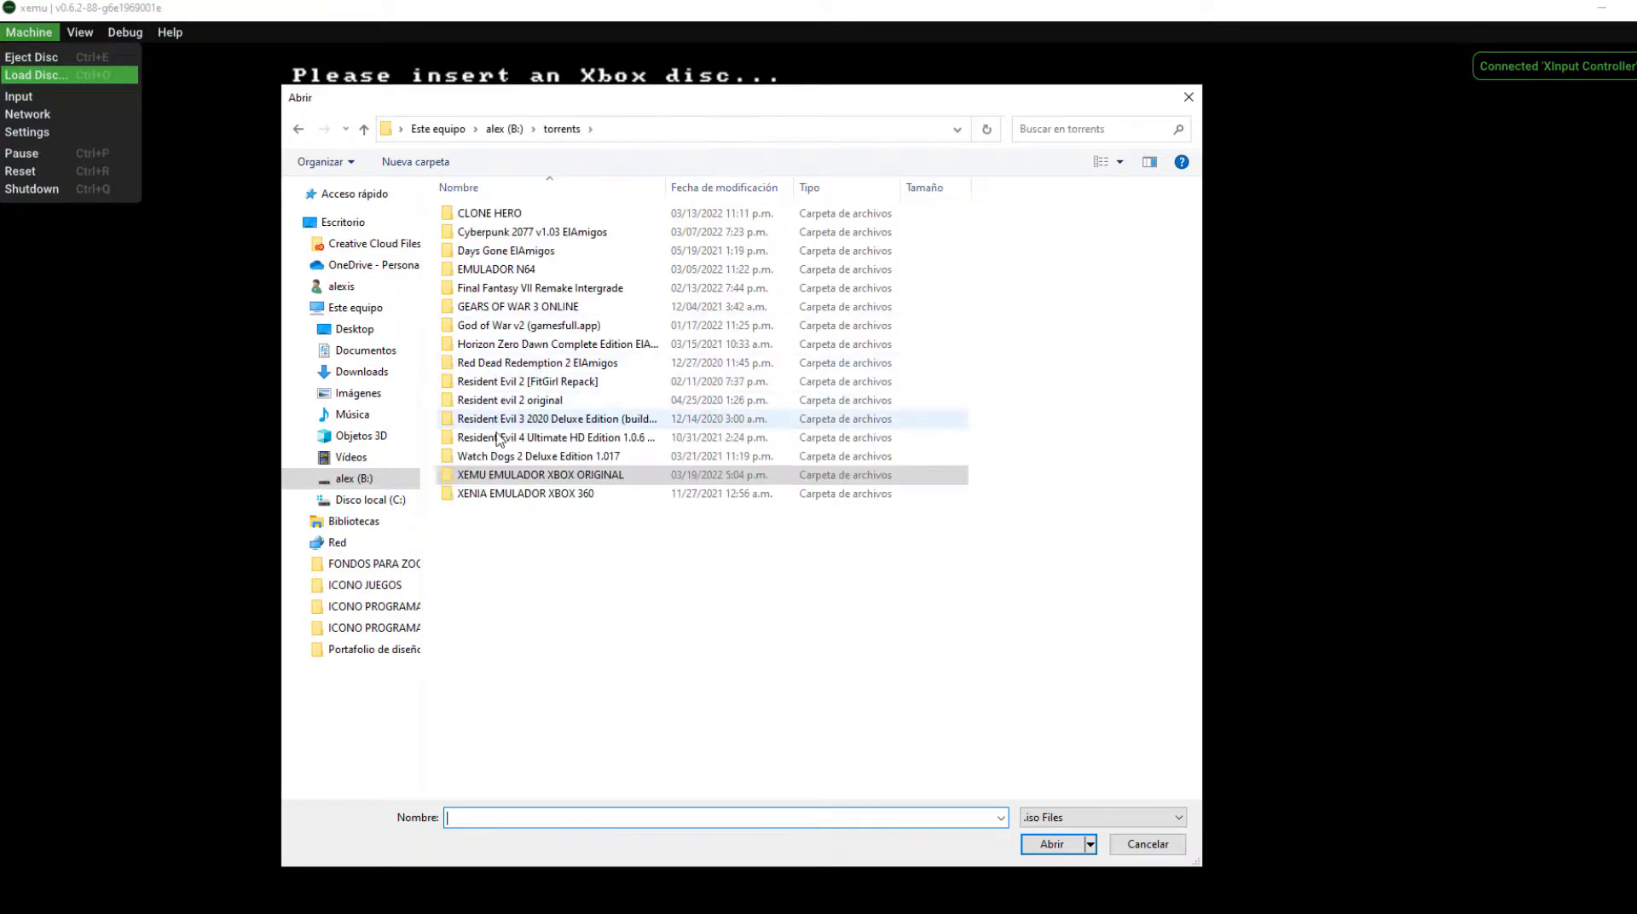
{"action": "double_click", "coordinate": [499, 479]}
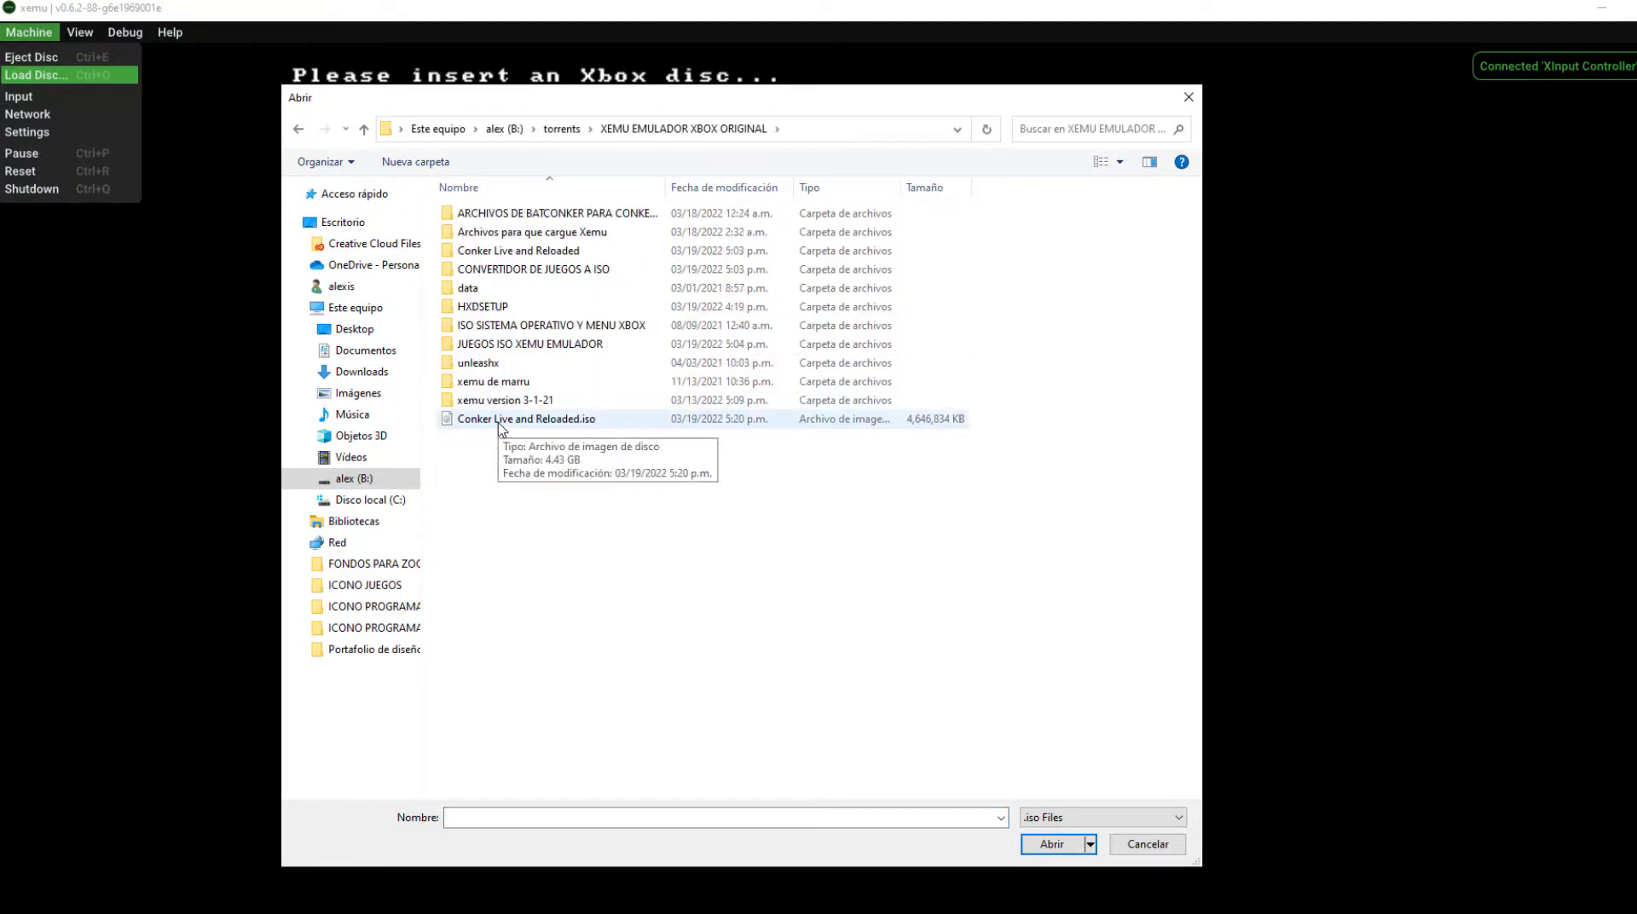
{"action": "left_click", "coordinate": [500, 422]}
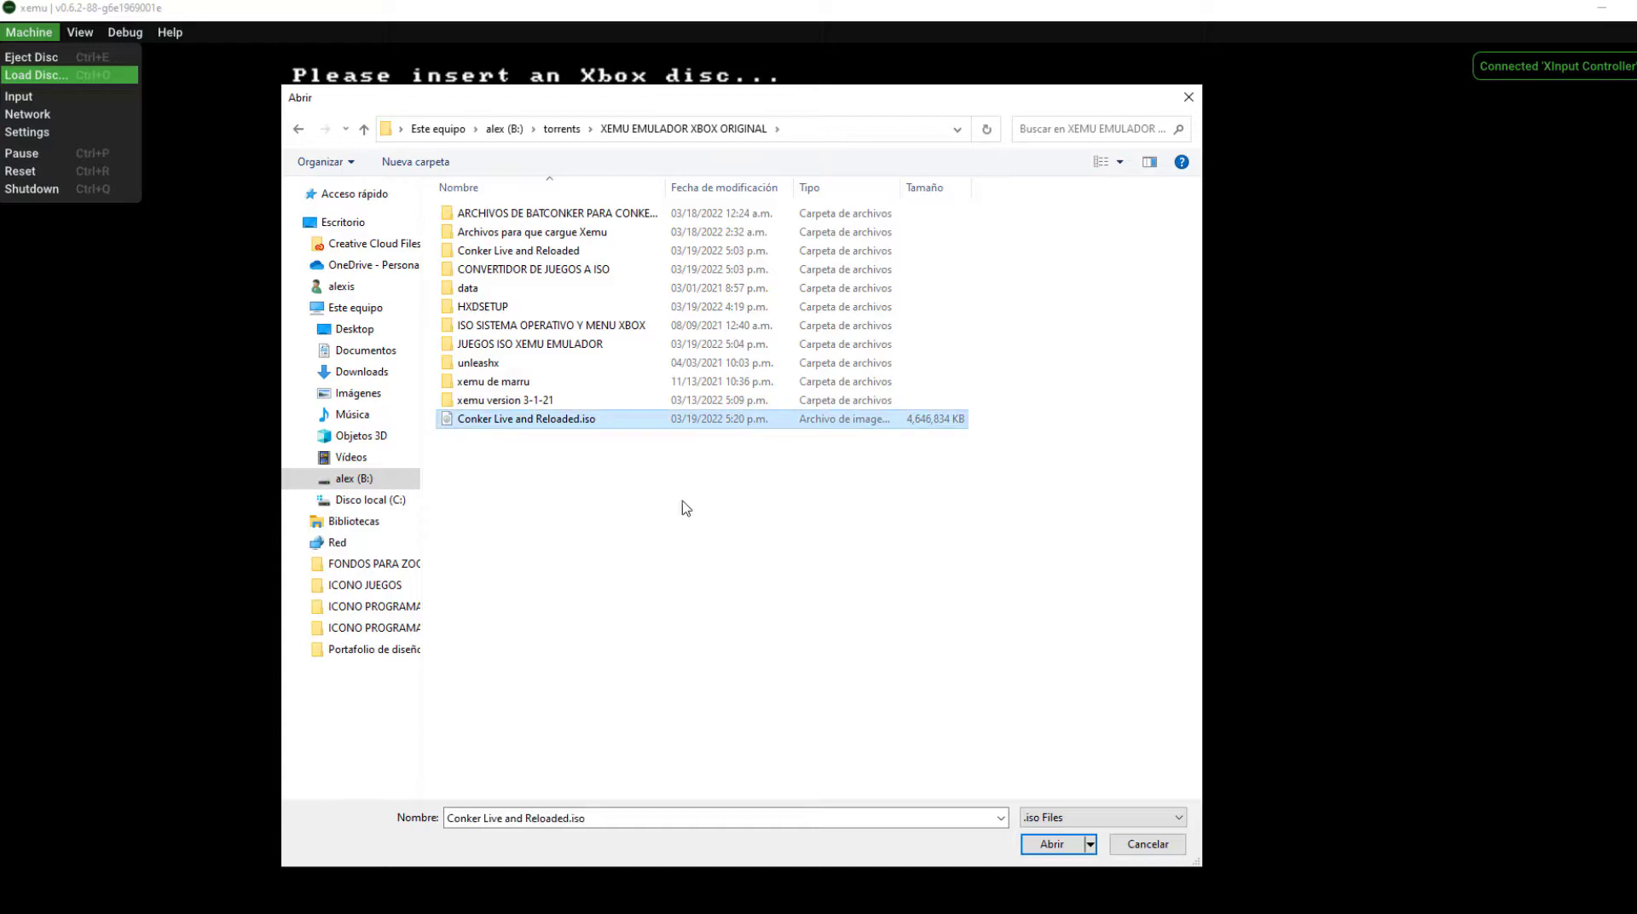
{"action": "left_click", "coordinate": [1064, 848]}
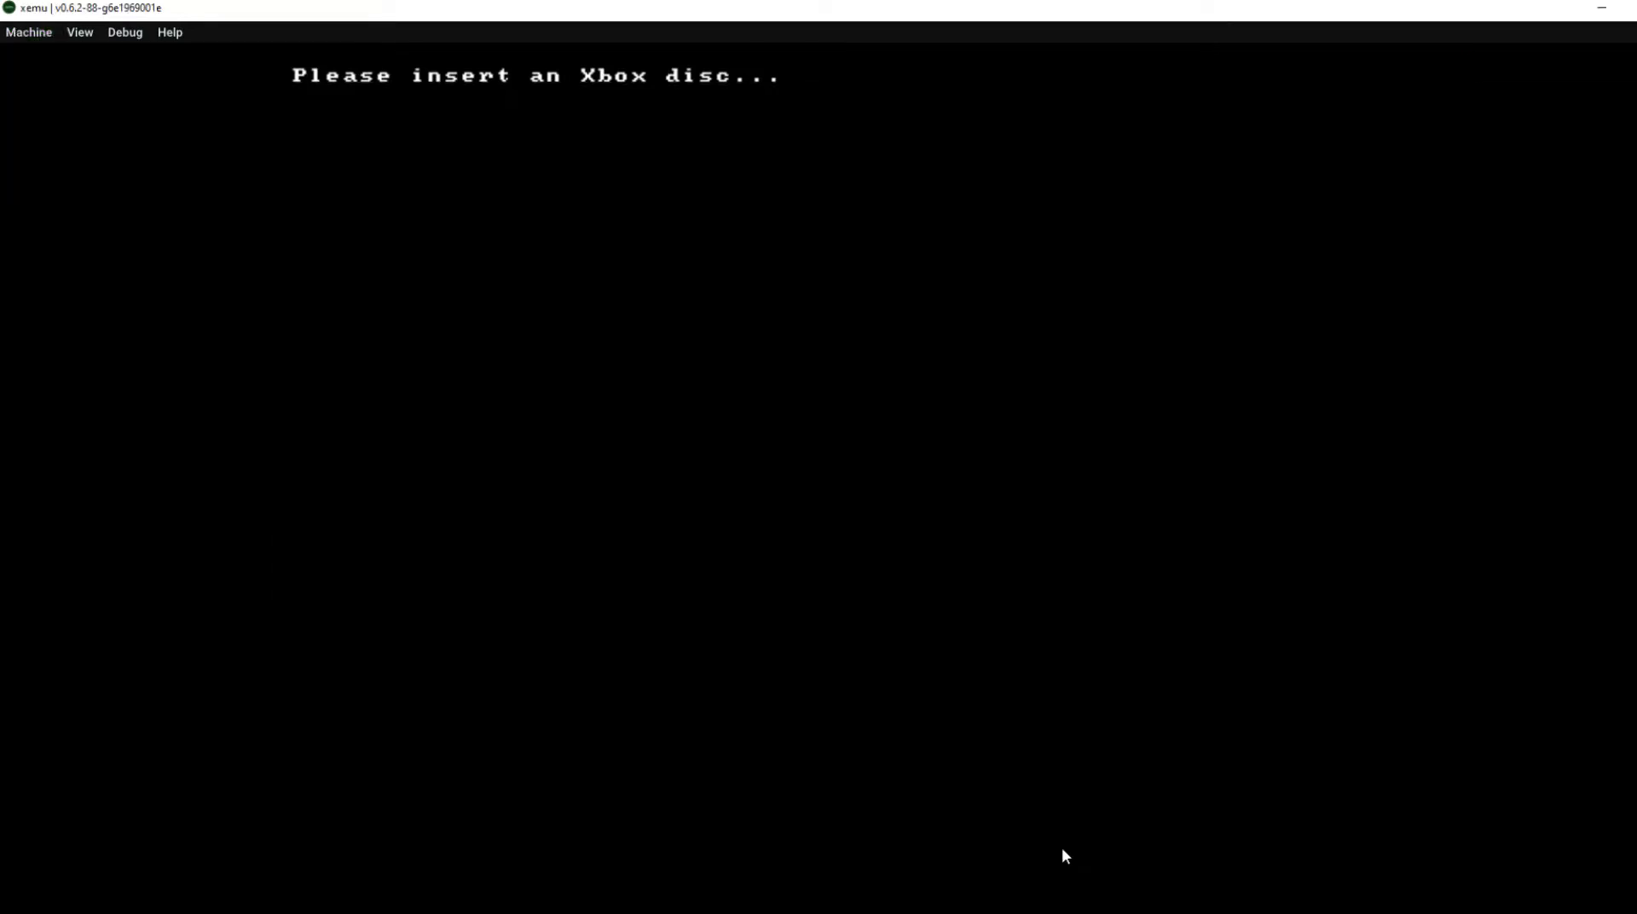
{"action": "left_click", "coordinate": [46, 35]}
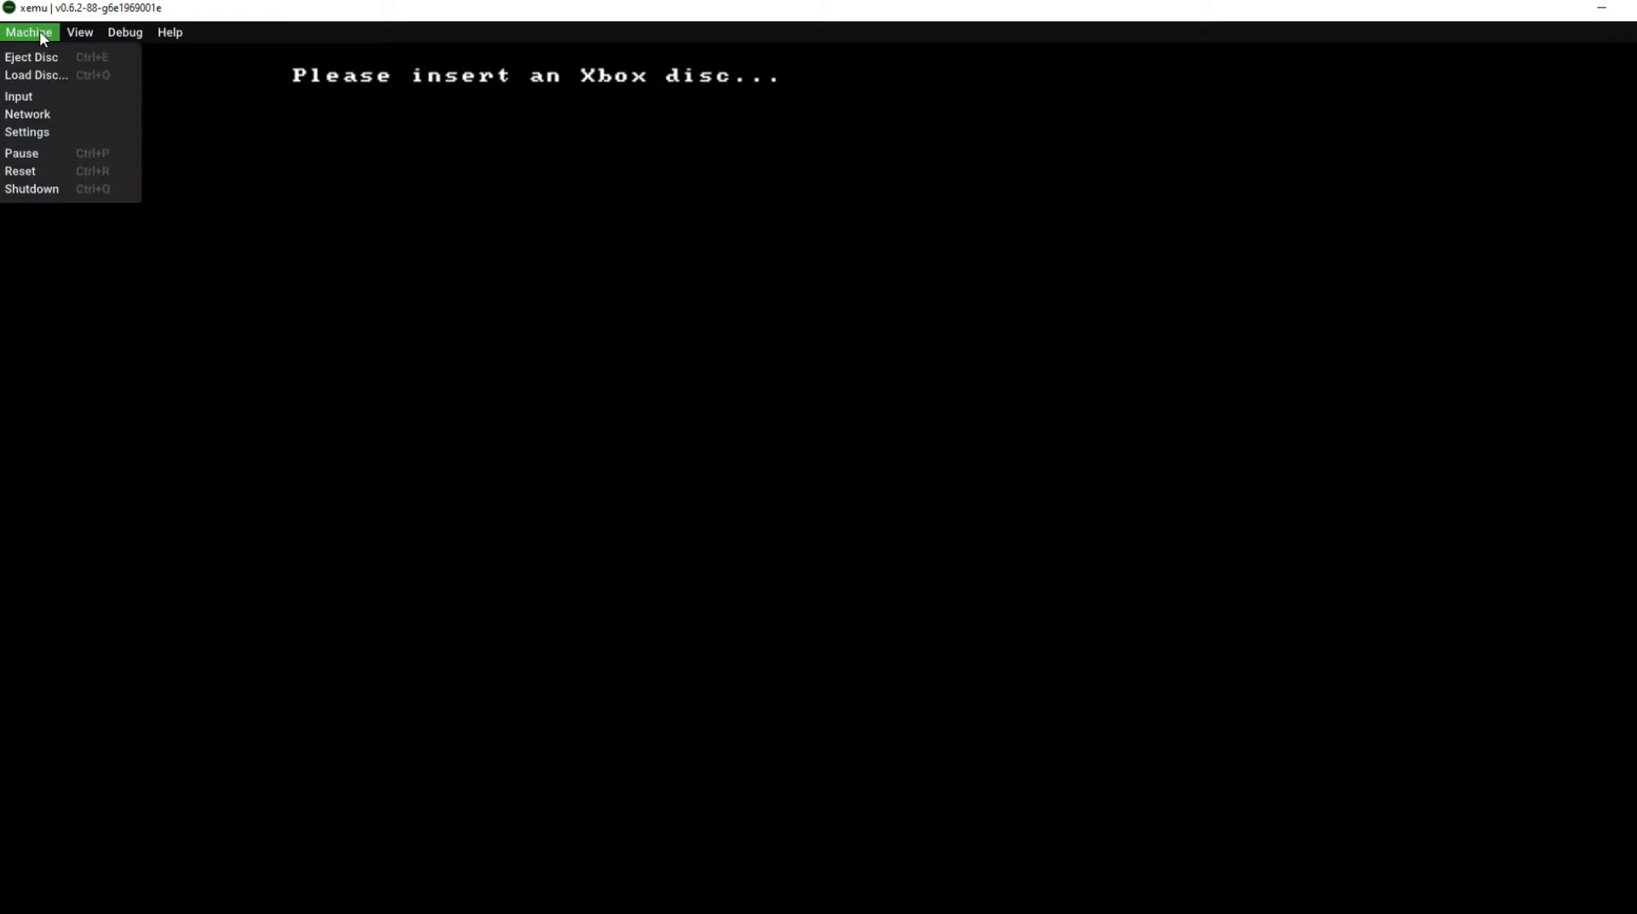
{"action": "left_click", "coordinate": [25, 173]}
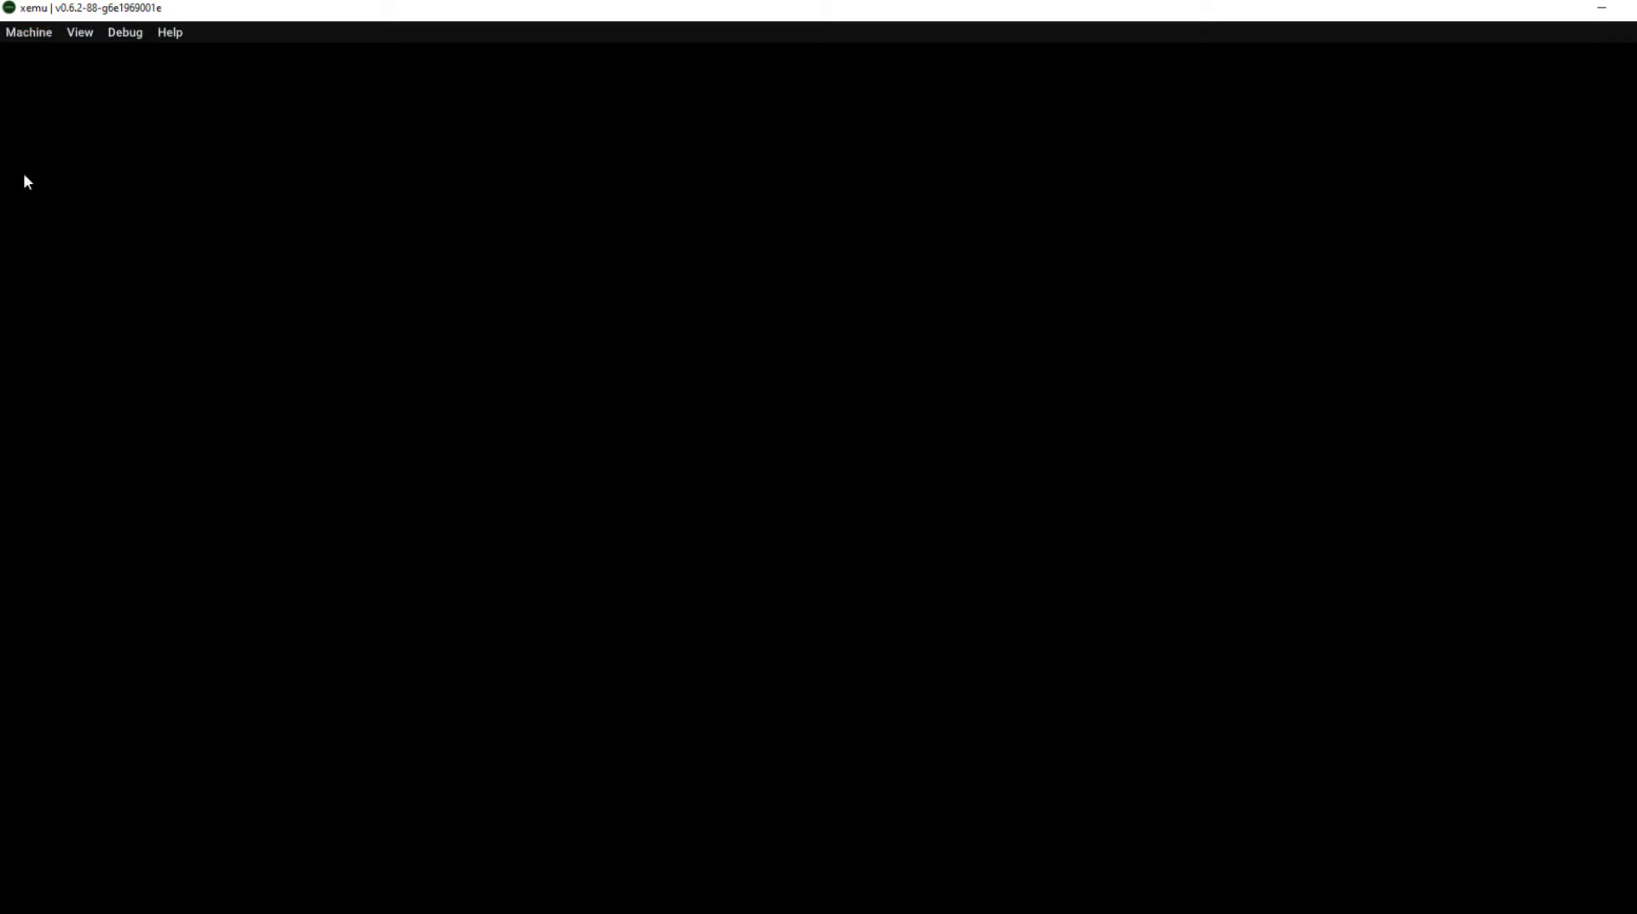